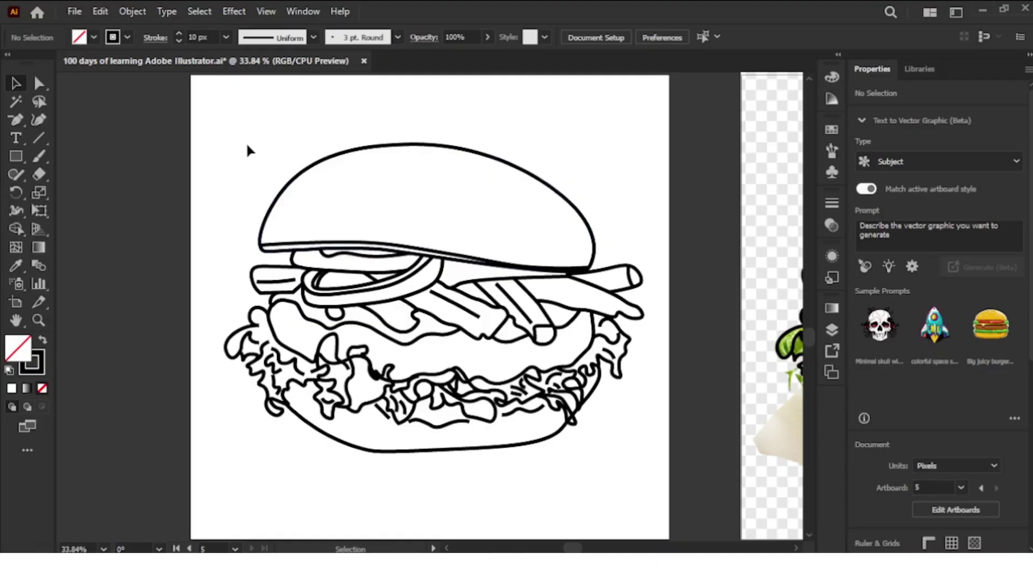
Step: Draw a small rectangle about 132 by 89 px in the gap between the burger outline and burger photo artboards
left_click(671, 251)
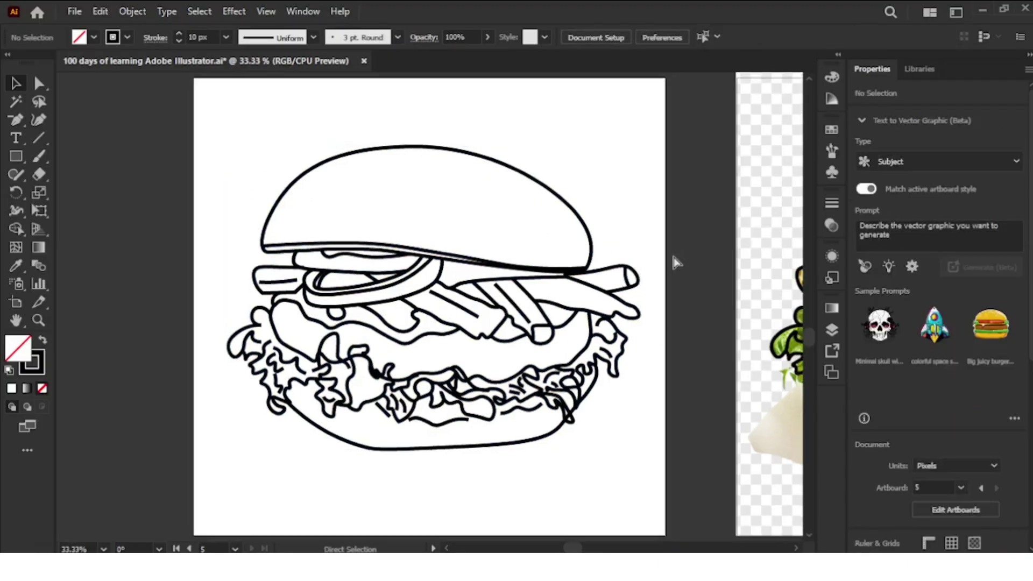
key("ctrl+minus")
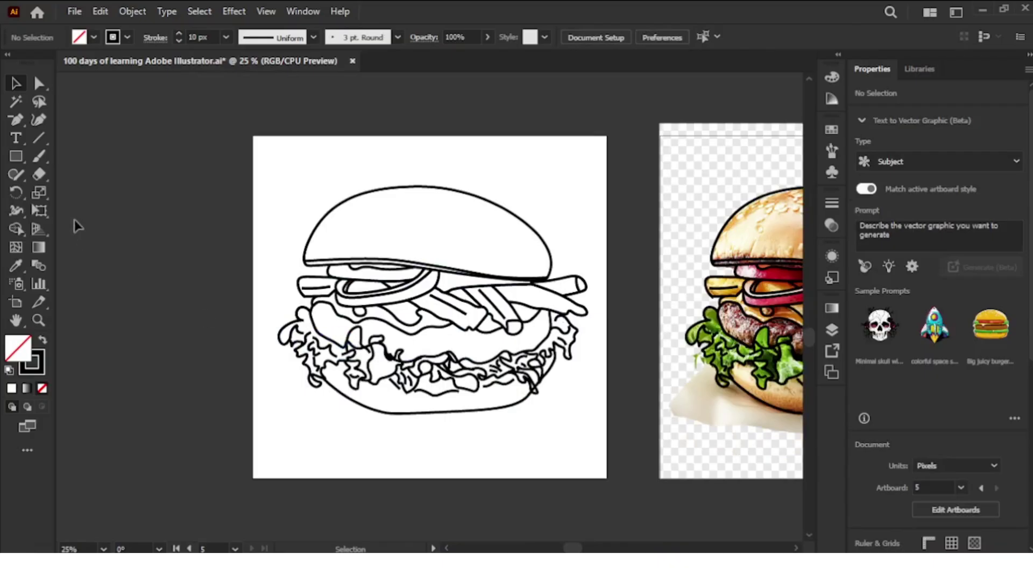
left_click(17, 158)
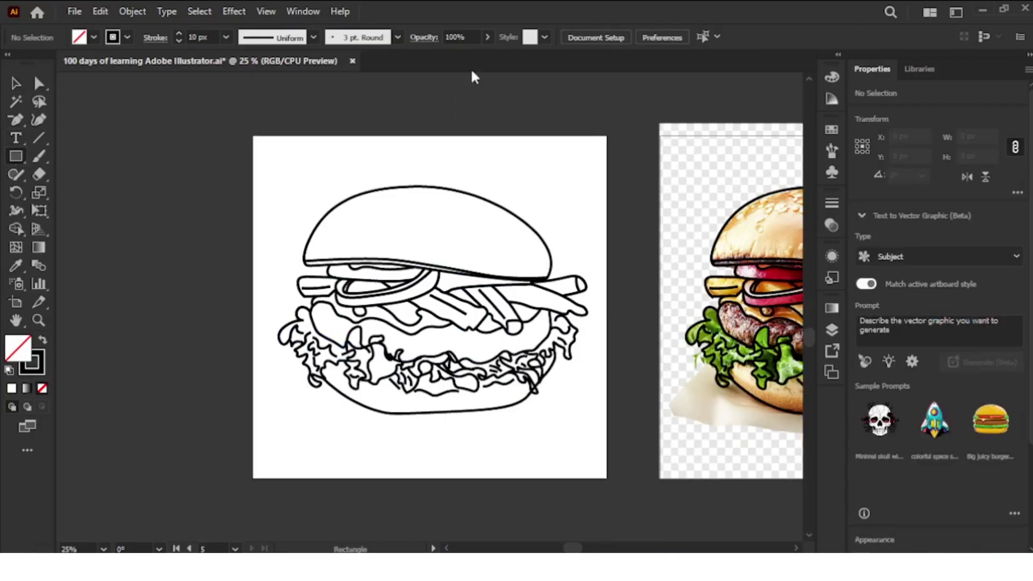
left_click_drag(617, 182, 652, 207)
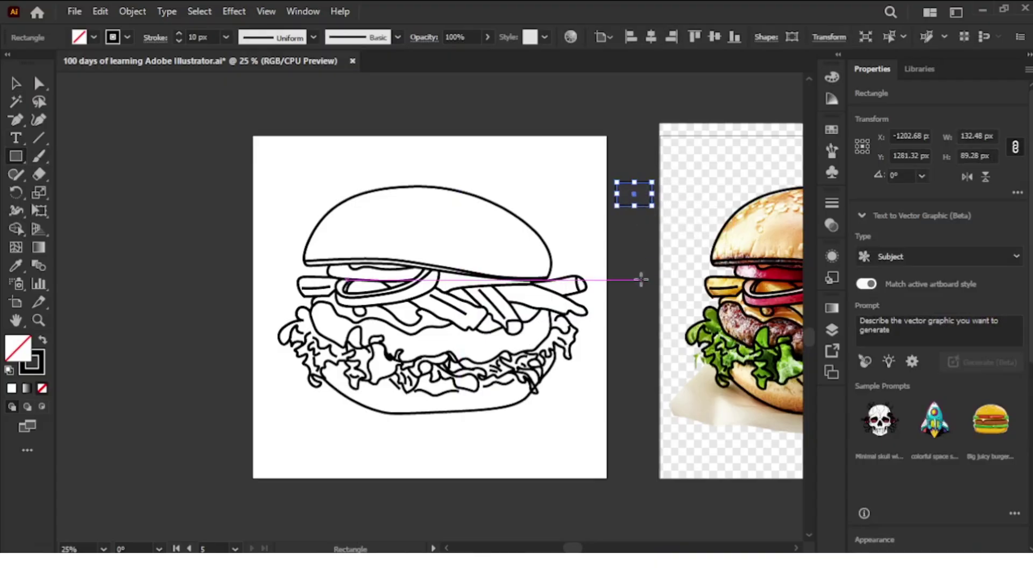
Step: Fill the rectangle with orange sampled from the photo's top bun and enlarge it to about 140 by 104 px
key("ctrl+minus")
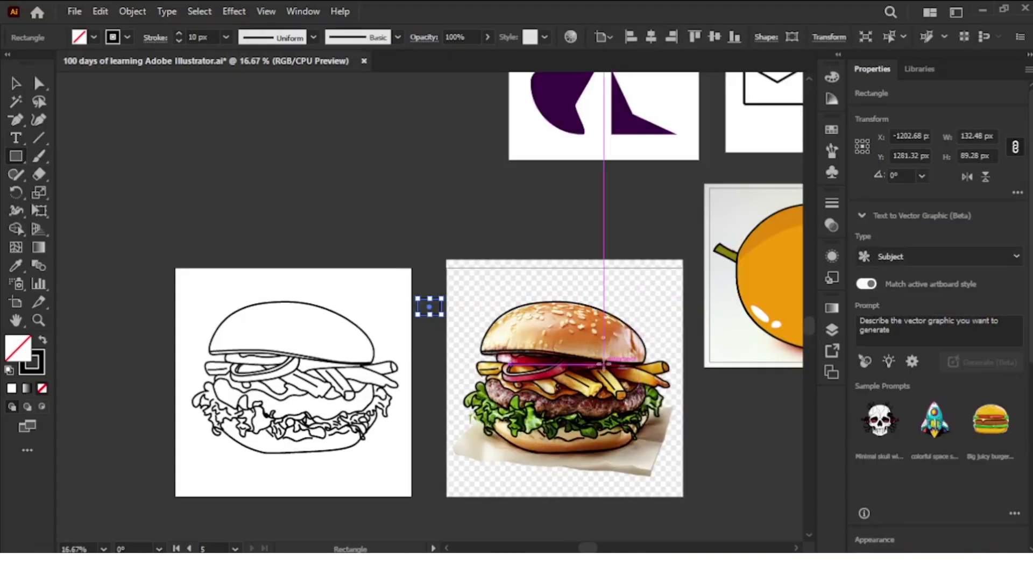
key("ctrl+plus")
key("ctrl+plus")
scroll(600, 355, "down", 2)
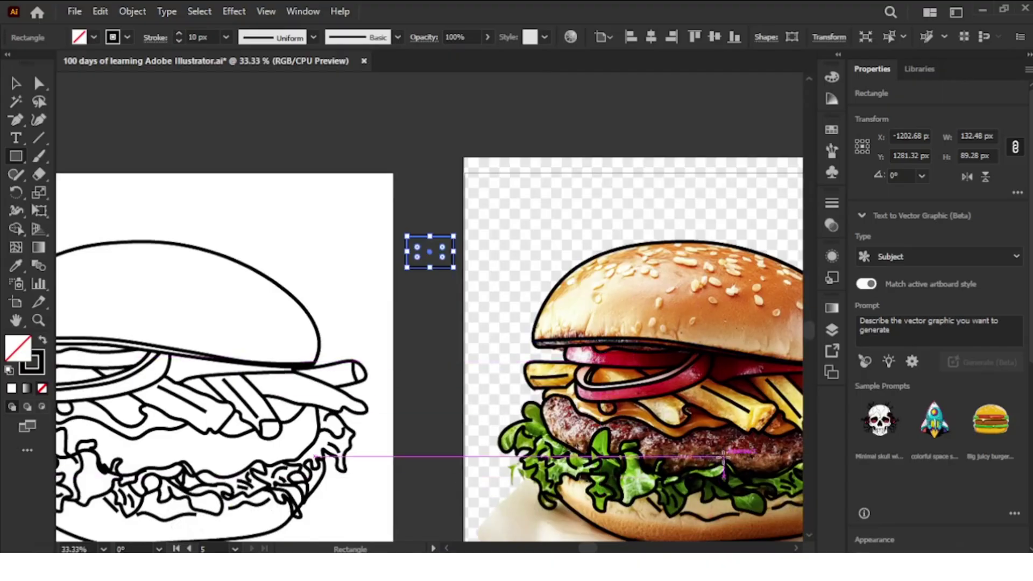
left_click(796, 548)
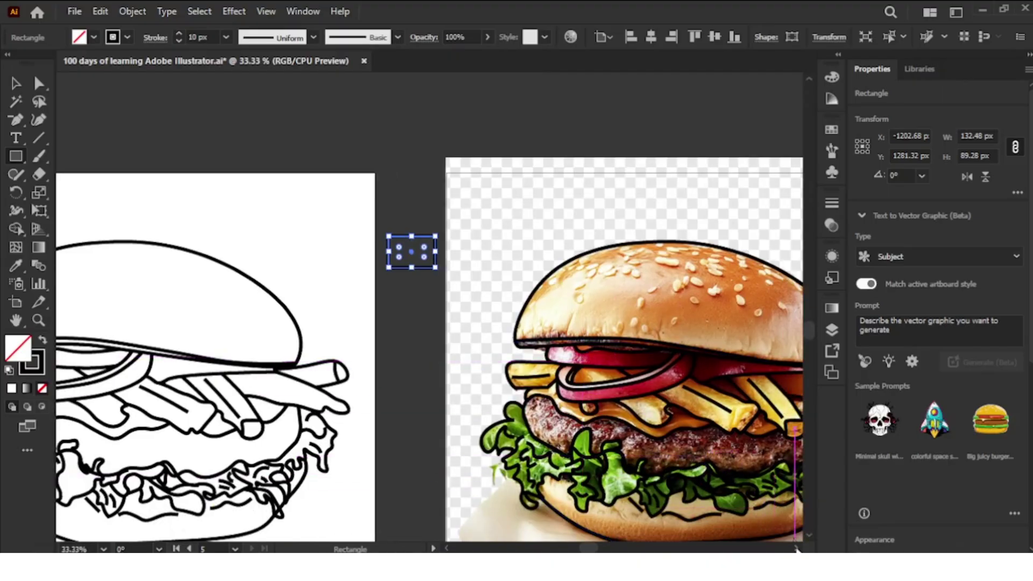
left_click(796, 548)
left_click(797, 548)
left_click(796, 547)
left_click(796, 548)
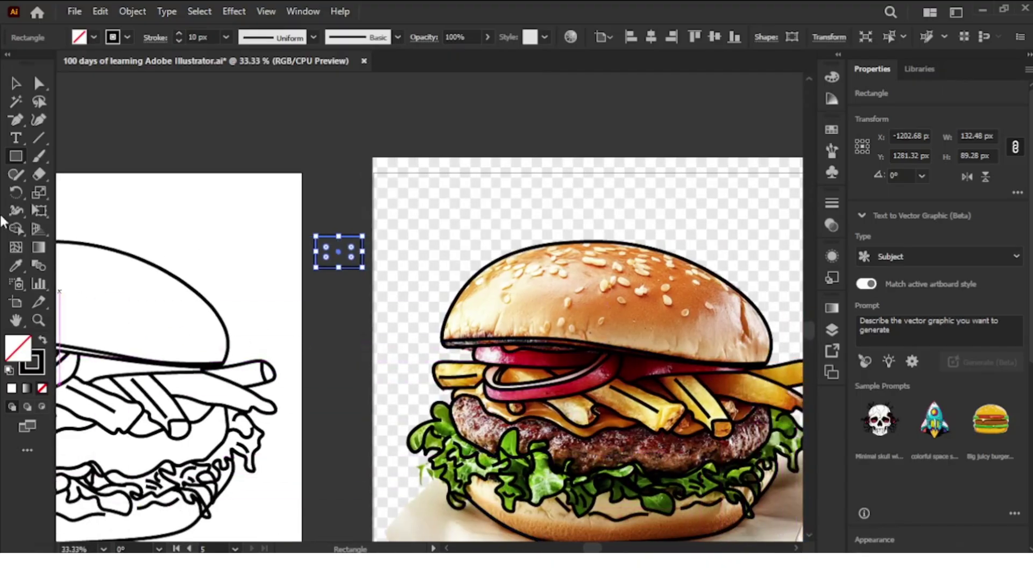
left_click(14, 269)
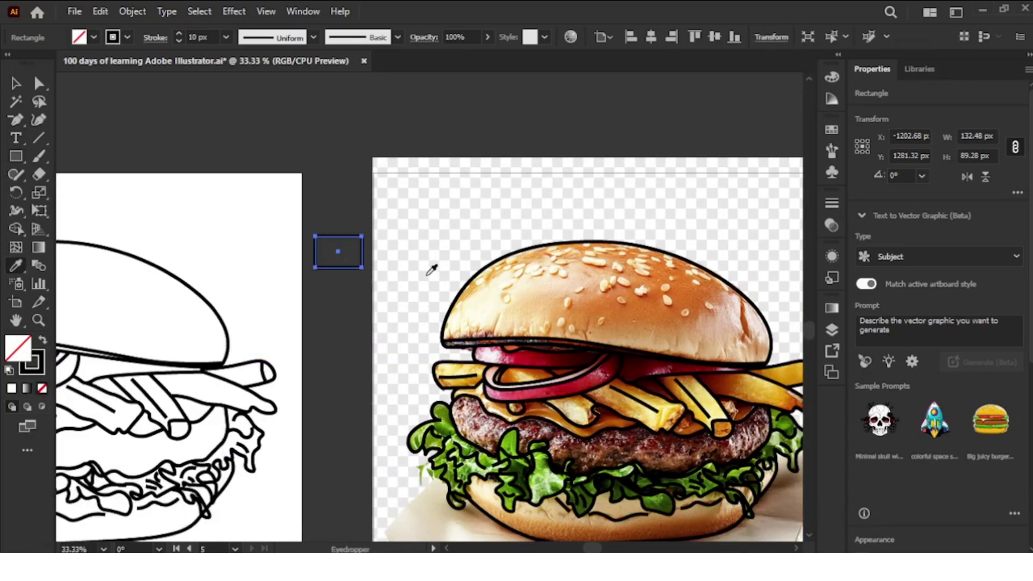
left_click(547, 291)
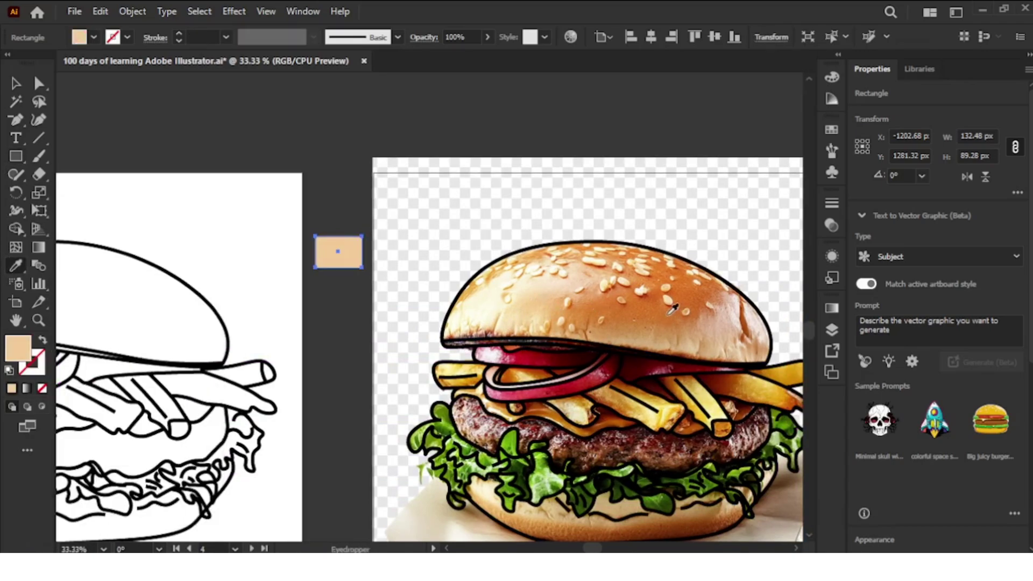
left_click(640, 305)
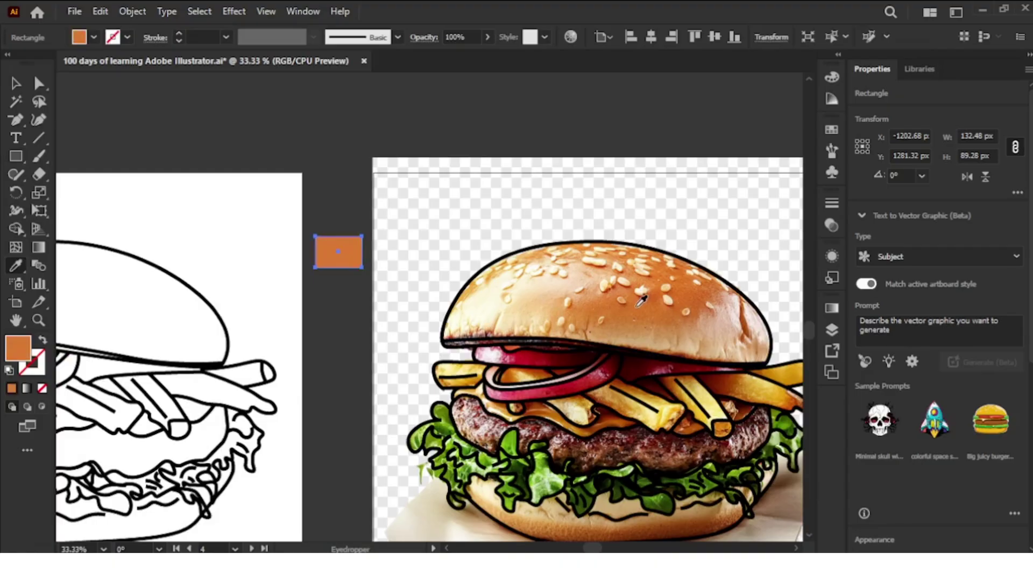
key("v")
left_click_drag(342, 257, 313, 227)
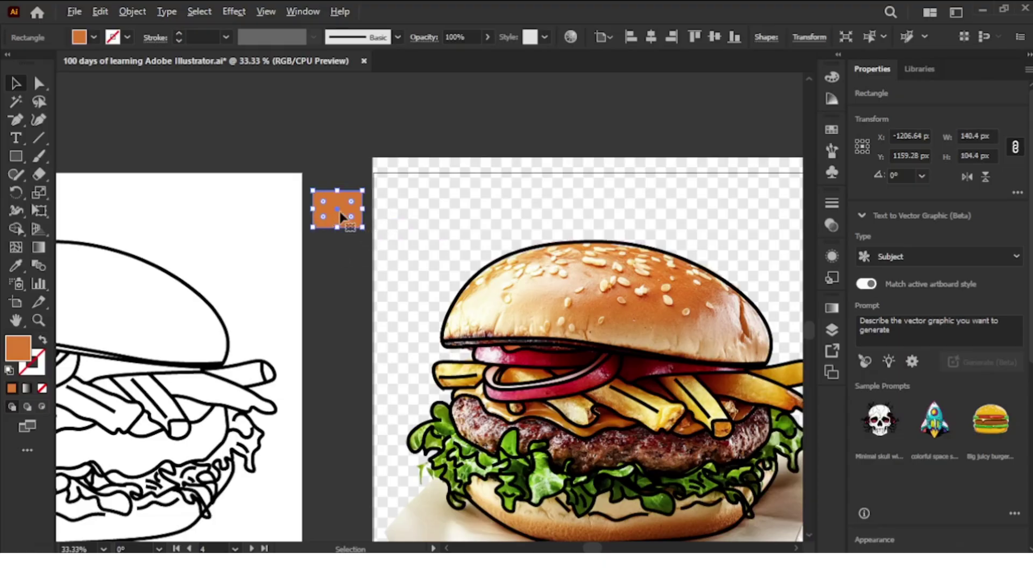
Step: Duplicate the orange rectangle directly below and fill the copy with dark red sampled from the onion in the photo
left_click_drag(339, 215, 343, 263)
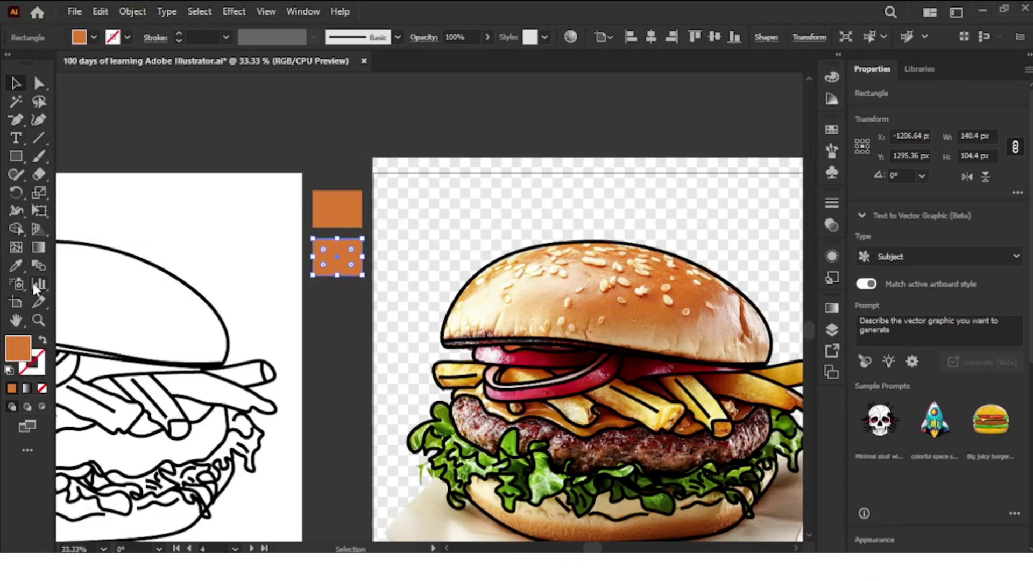
left_click(16, 265)
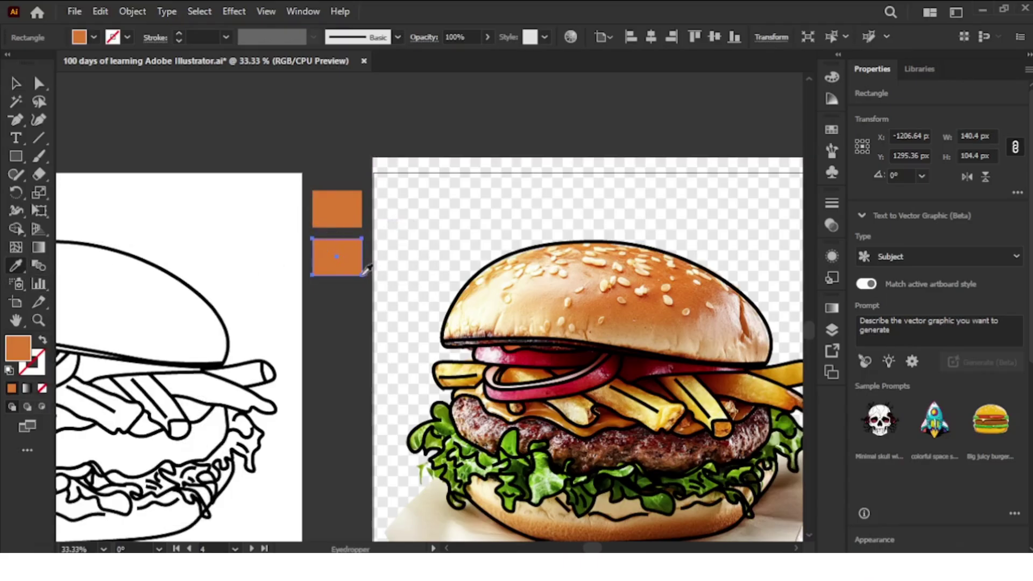
left_click(544, 359)
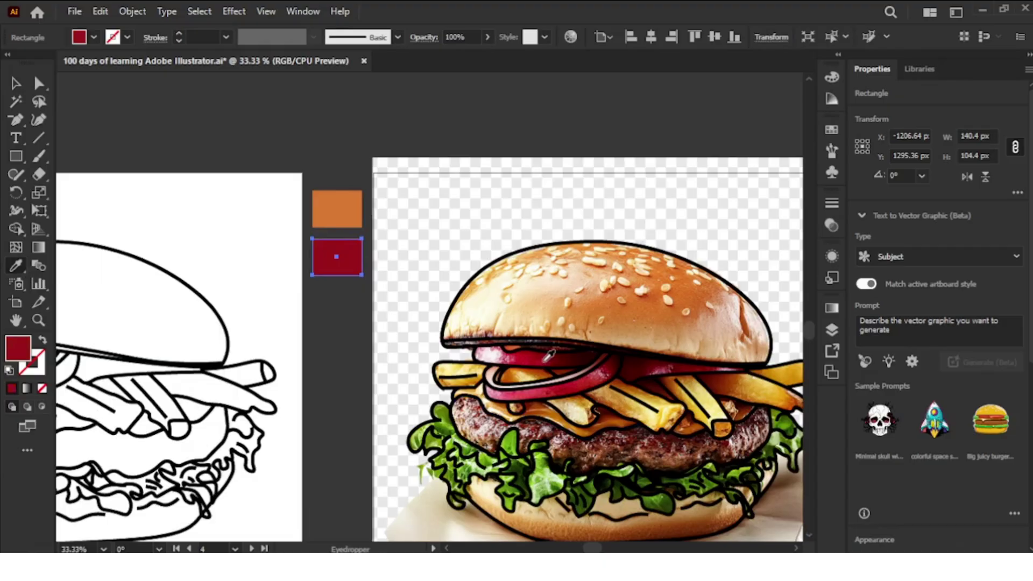
Step: Duplicate the dark red rectangle directly below and fill the copy with golden yellow sampled from the fries
key("v")
left_click_drag(347, 263, 348, 311)
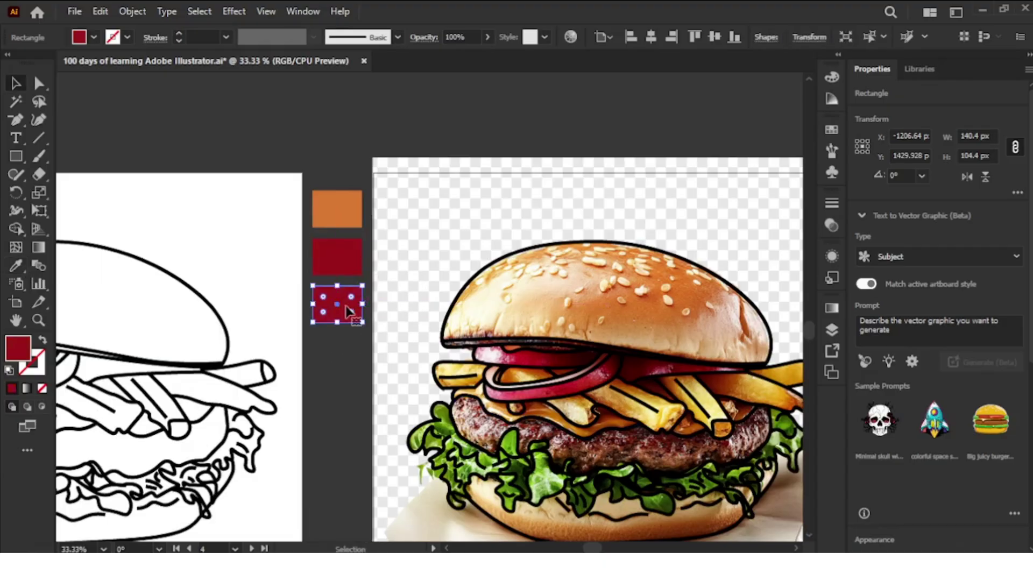
key("i")
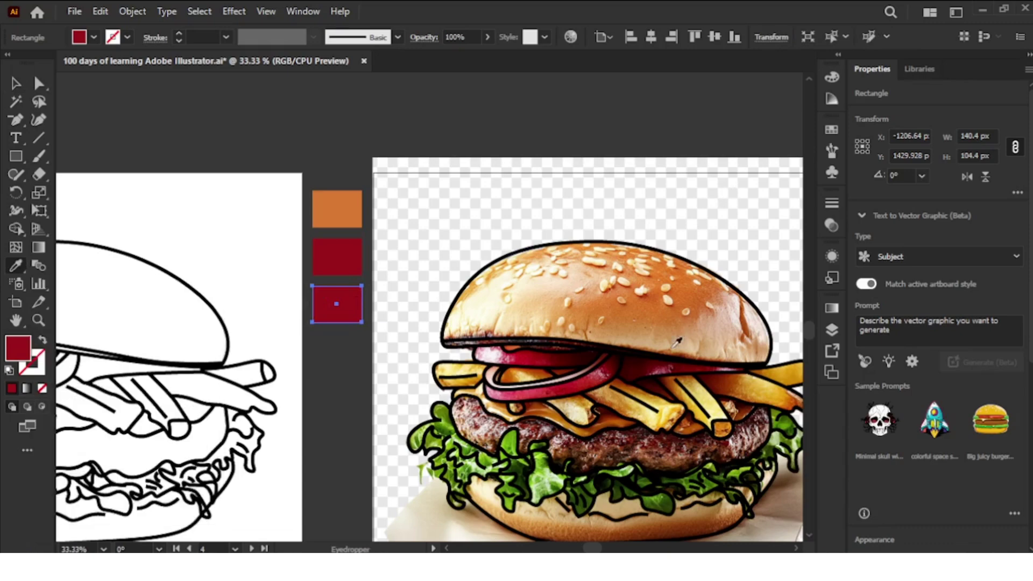
left_click(630, 409)
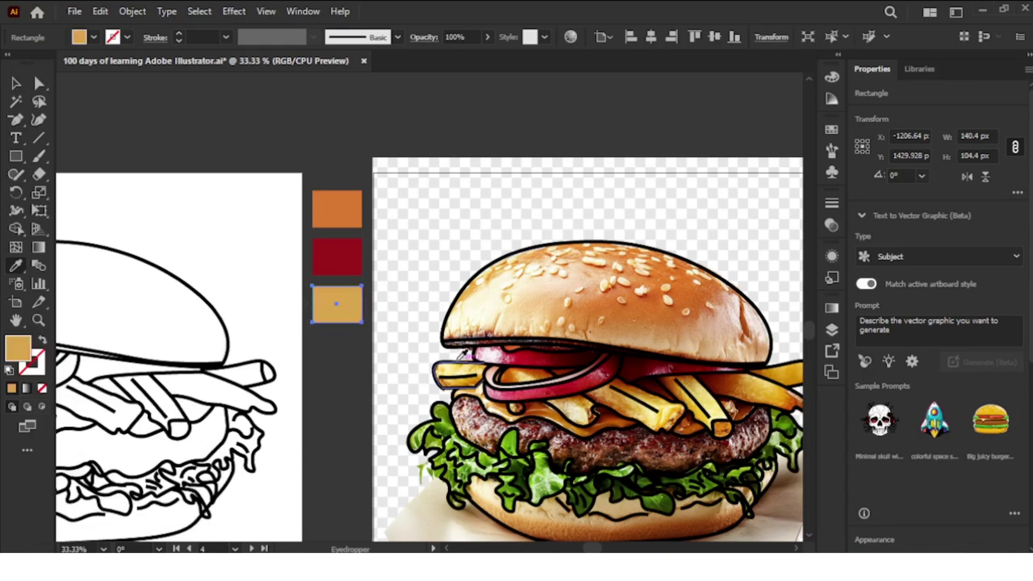
Step: Duplicate the golden yellow rectangle directly below and set the copy's fill to the darker brown 936214
key("v")
scroll(307, 377, "down", 2)
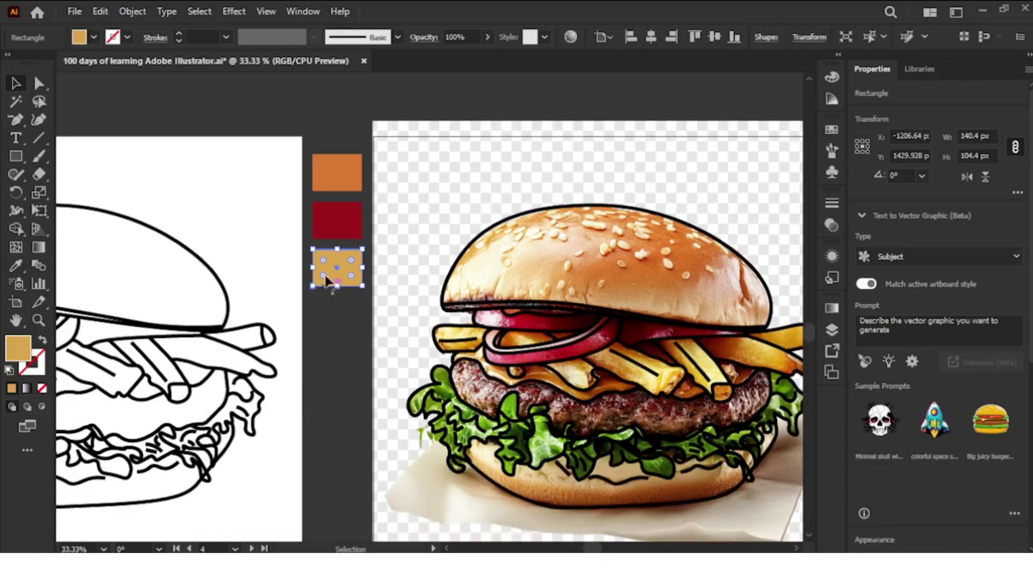
left_click_drag(337, 266, 340, 316)
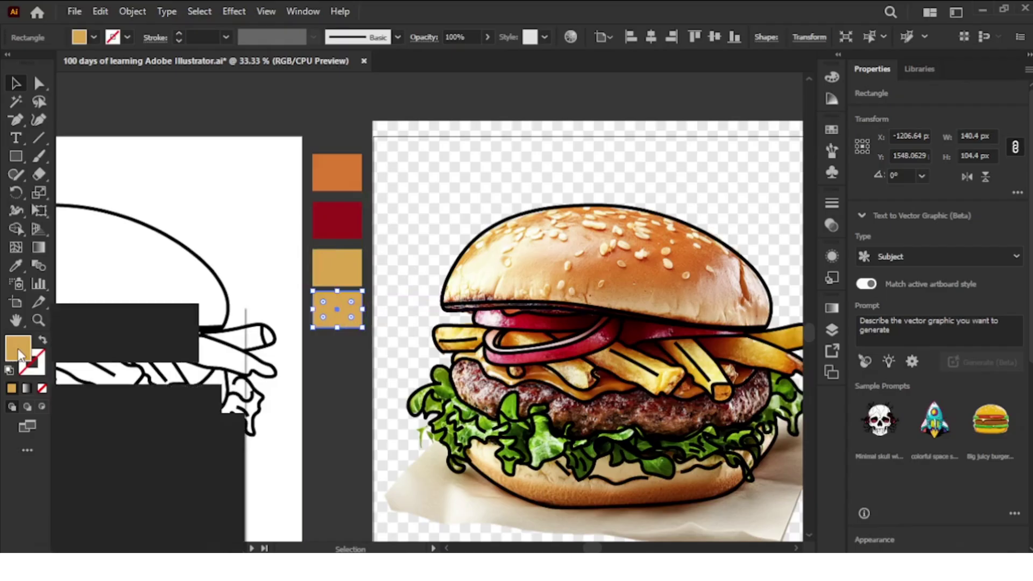
double_click(19, 353)
left_click(474, 219)
left_click_drag(477, 232, 487, 267)
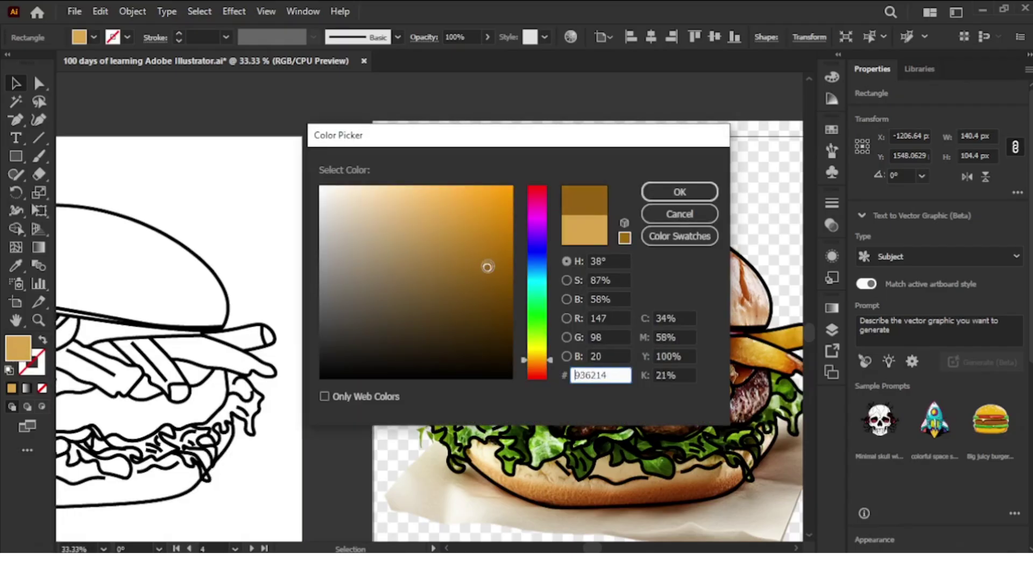
left_click(665, 193)
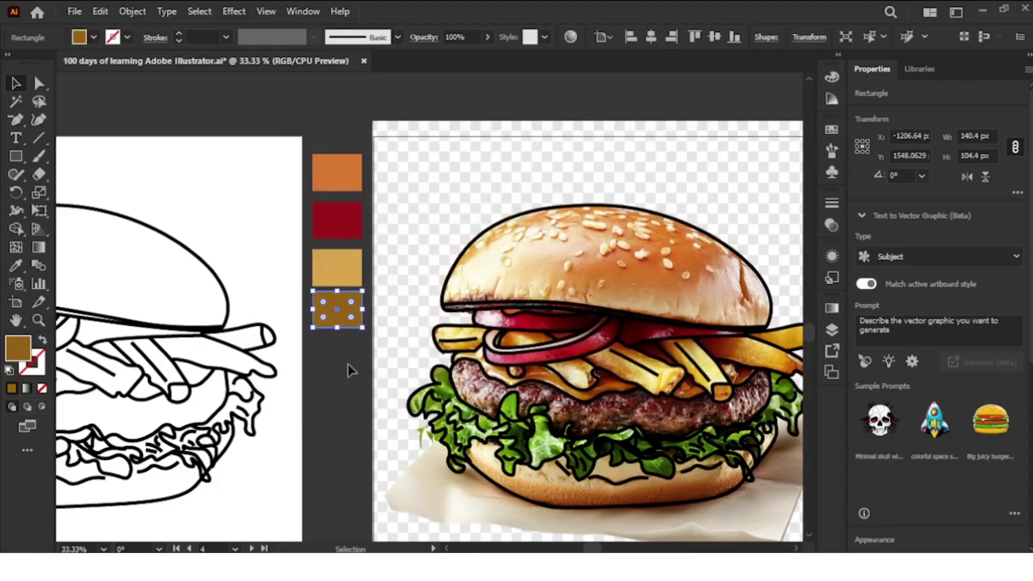
left_click(350, 381)
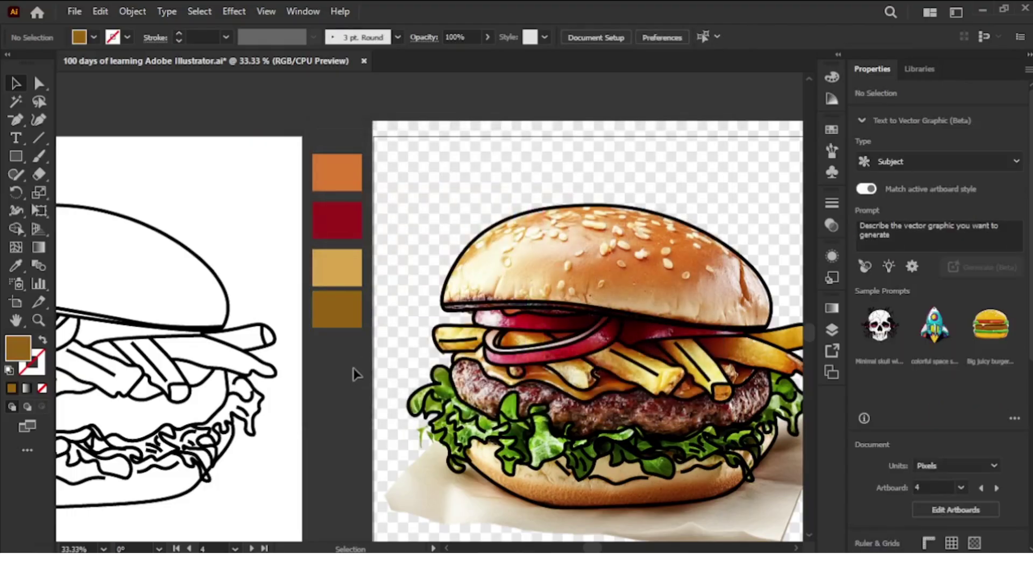
Step: Duplicate the brown rectangle below and fill the copy with dark maroon sampled from the meat patty
left_click(344, 322)
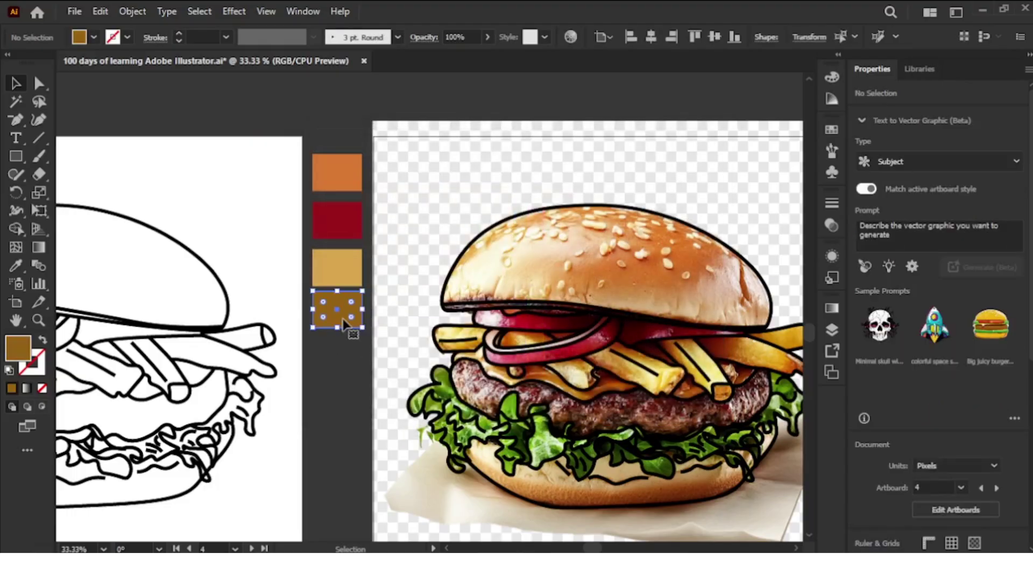
left_click_drag(344, 322, 344, 375)
key("i")
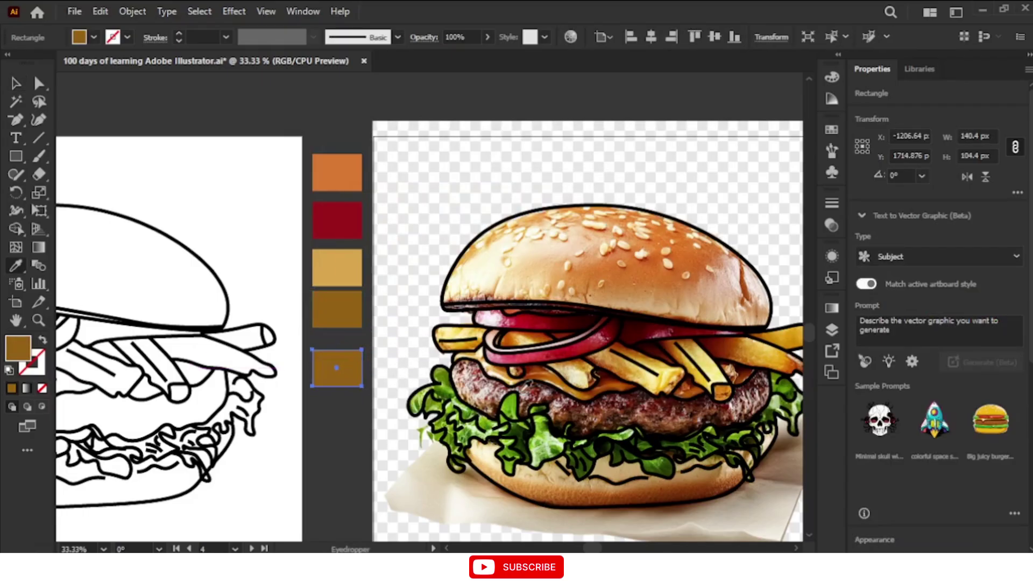
left_click(521, 392)
Step: Duplicate the dark maroon rectangle below and fill the copy with light green sampled from the lettuce
key("v")
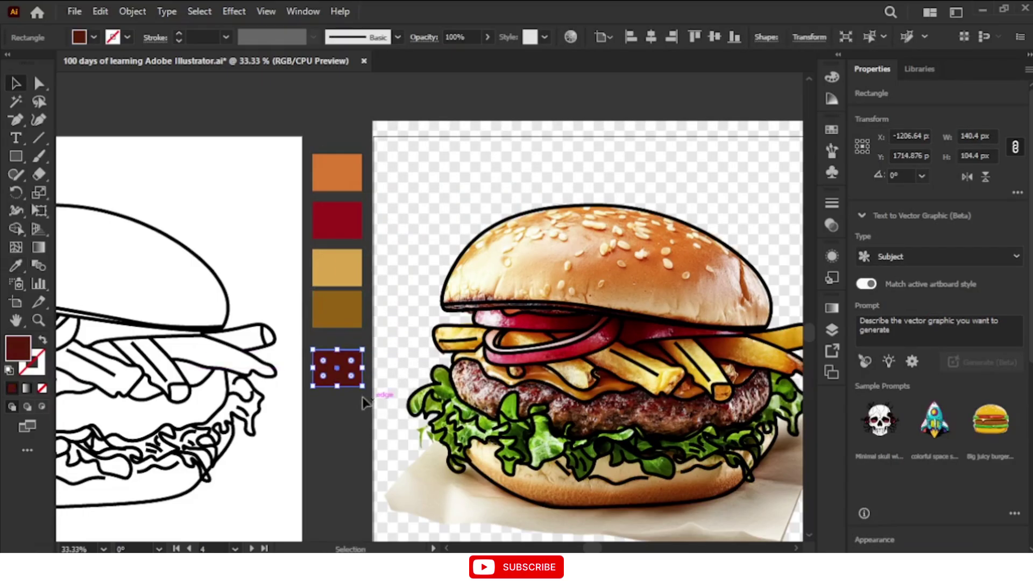
left_click_drag(336, 375, 338, 402)
key("i")
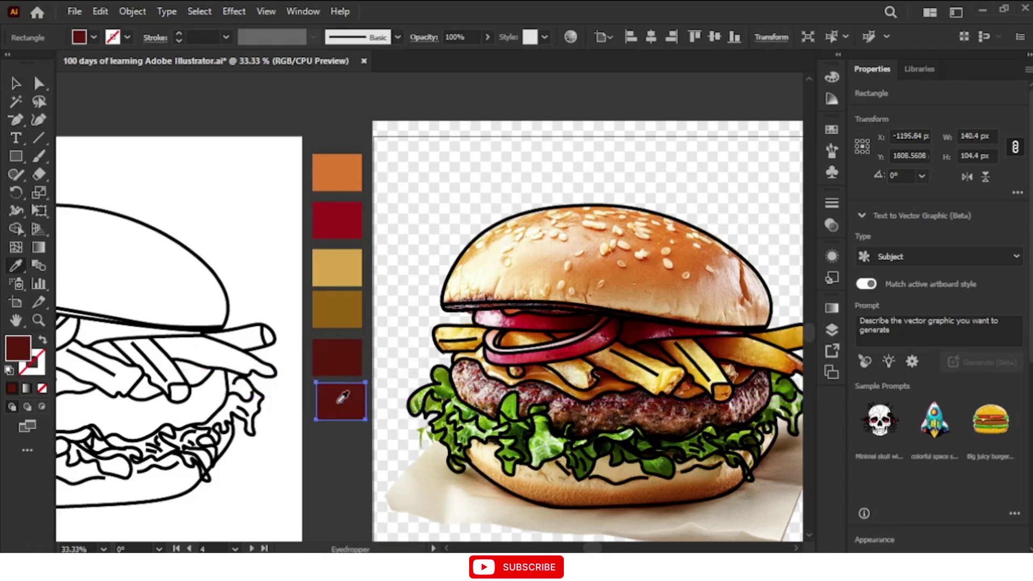
left_click(547, 425)
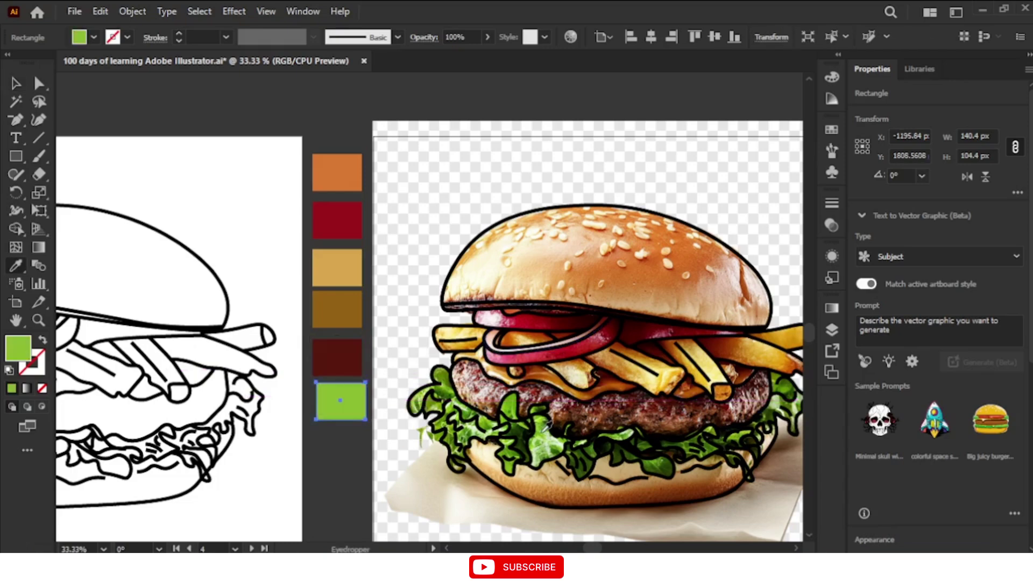
Step: Duplicate the green rectangle below and fill the copy with light brown sampled from the bottom bun
key("v")
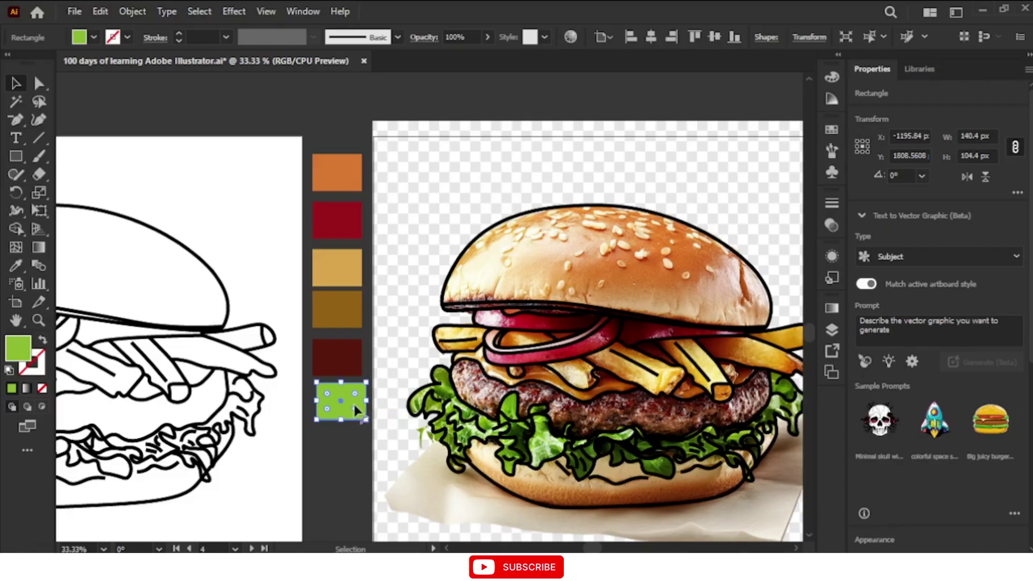
left_click_drag(347, 400, 338, 441)
key("i")
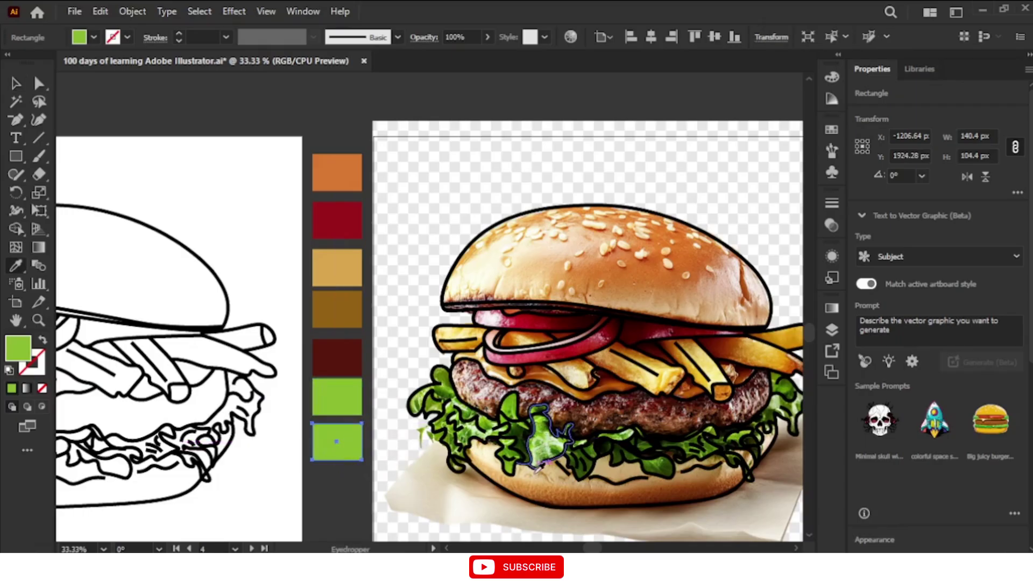
left_click(544, 484)
left_click(540, 487)
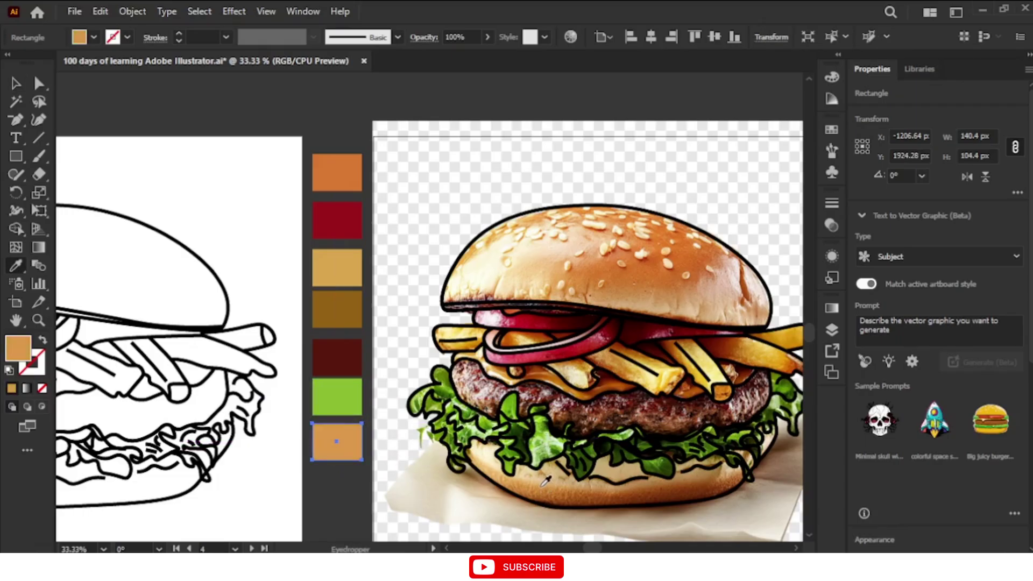
left_click(572, 489)
key("v")
left_click(350, 494)
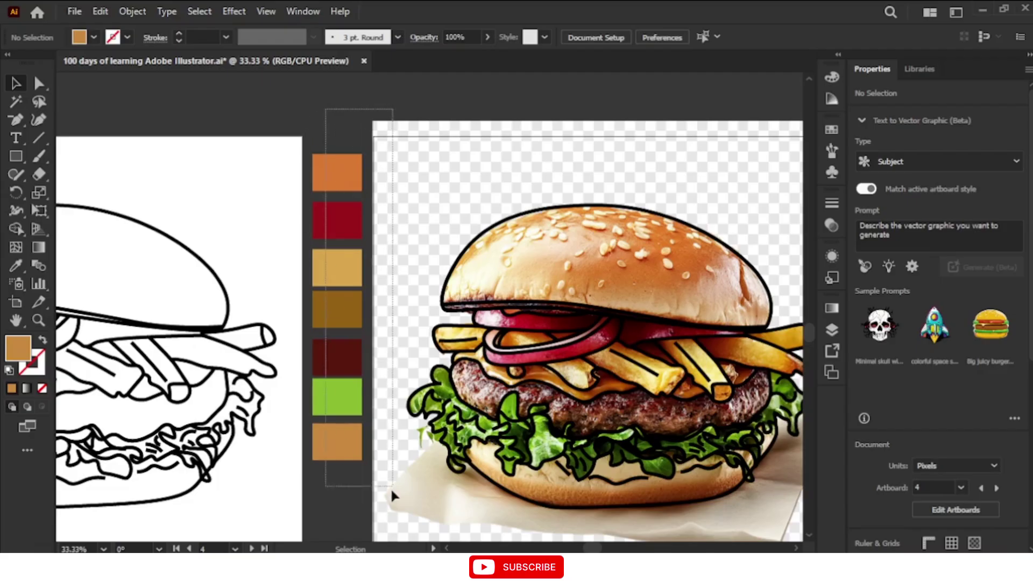
Step: Save the seven selected palette rectangles as Color Group 1, created from the selected artwork with Convert Process to Global enabled
scroll(344, 431, "down", 3)
left_click(335, 368)
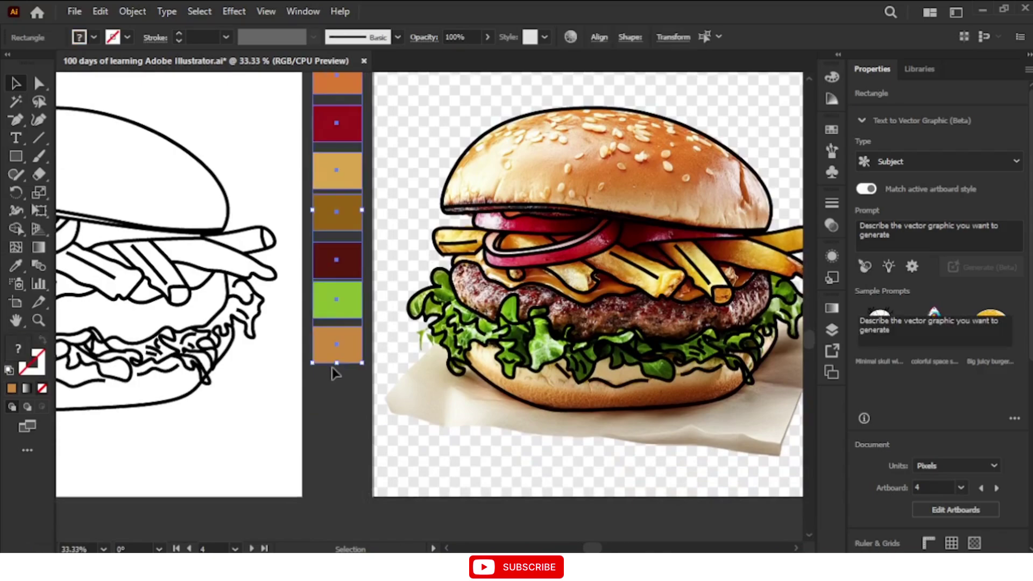
scroll(335, 372, "up", 4)
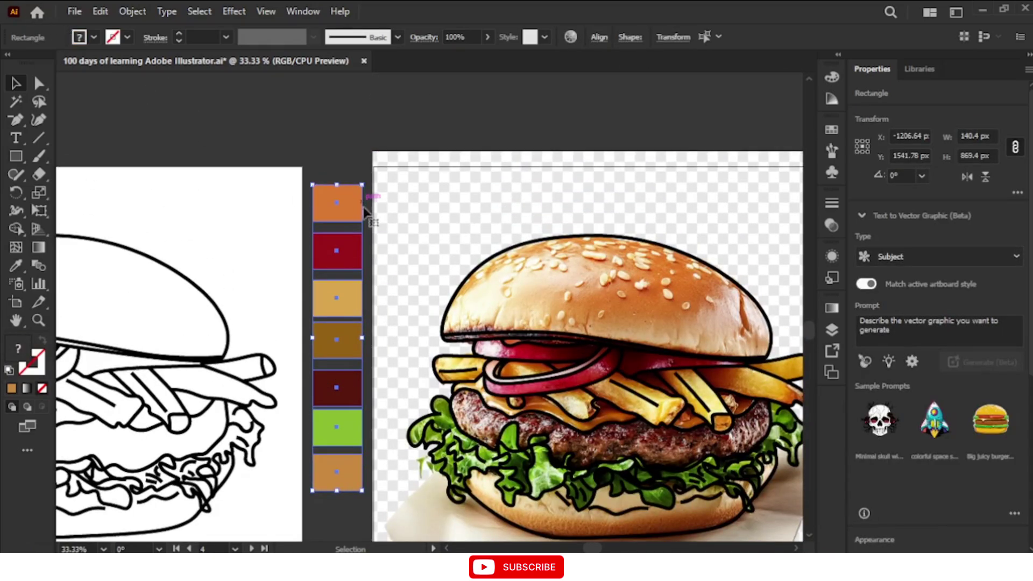
left_click(98, 37)
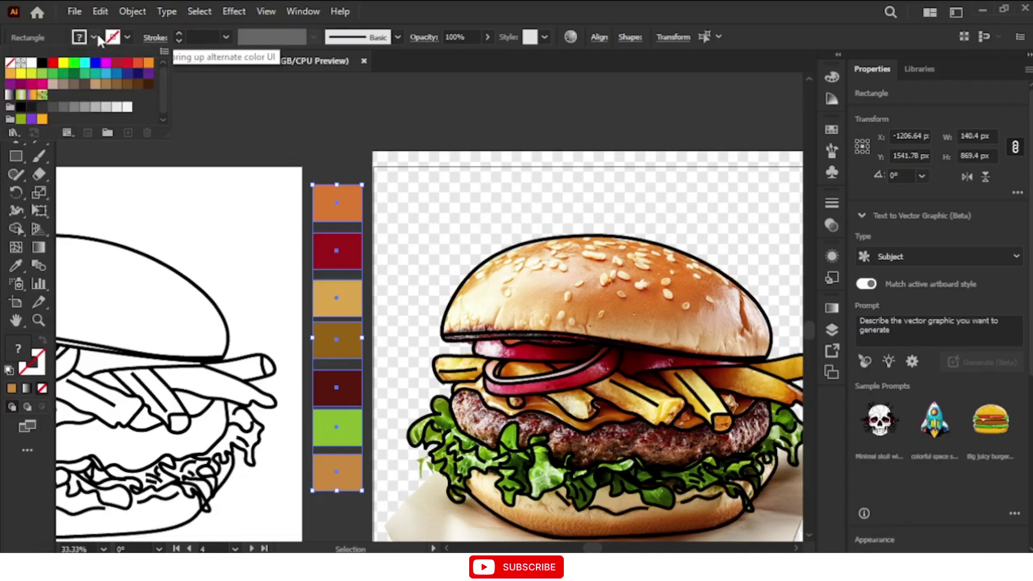
left_click(97, 36)
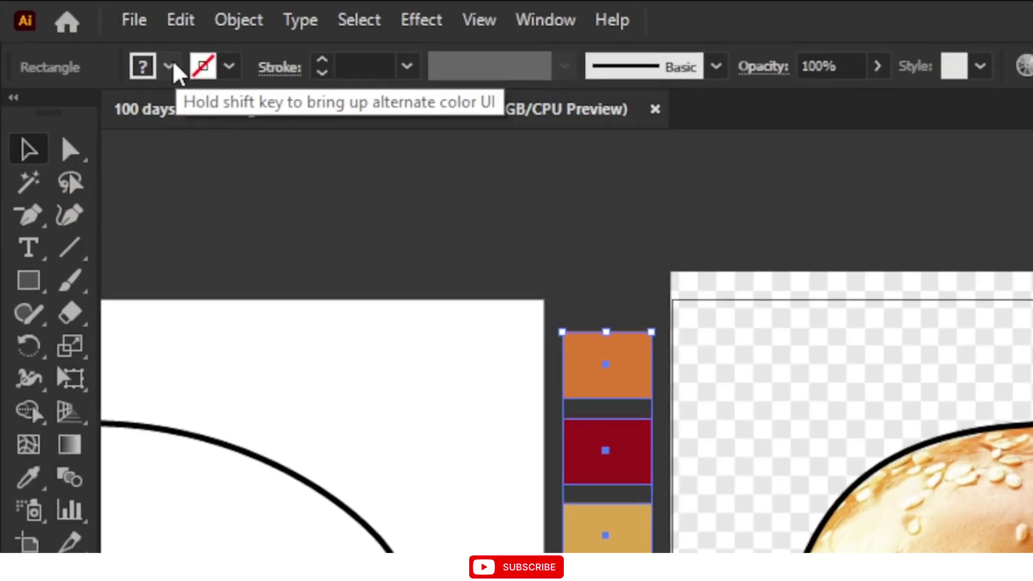
left_click(172, 64)
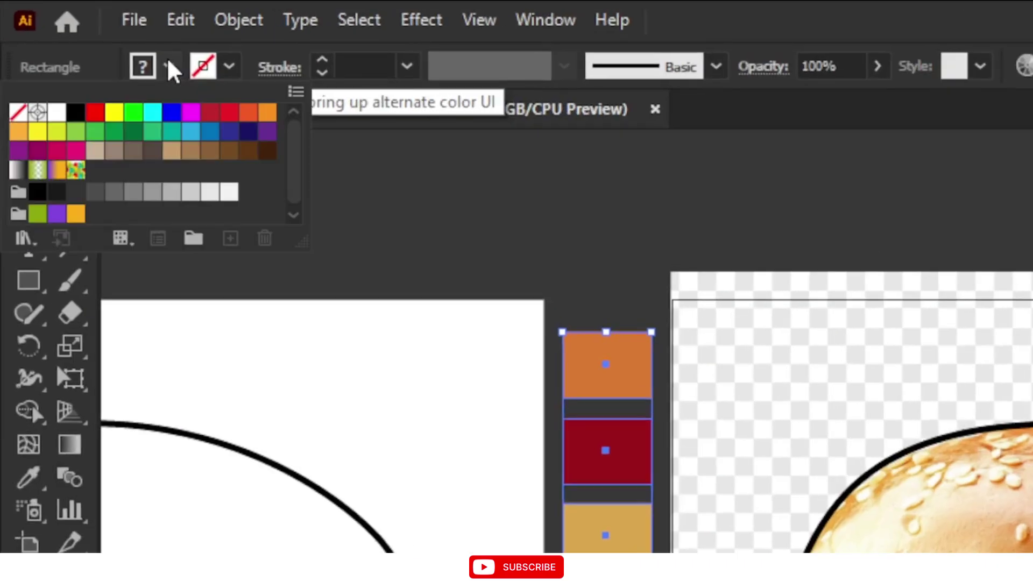
left_click(199, 242)
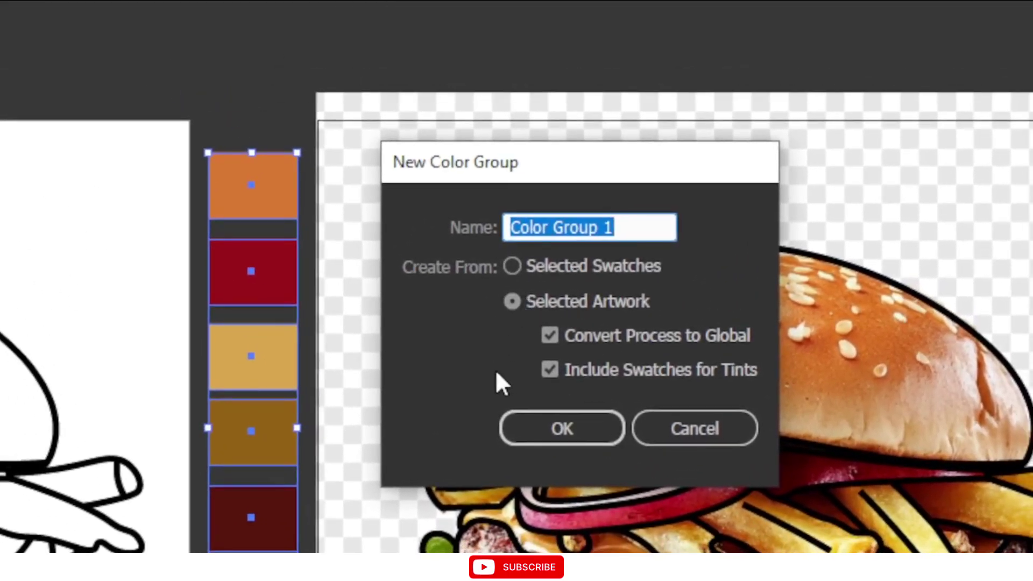
left_click(588, 413)
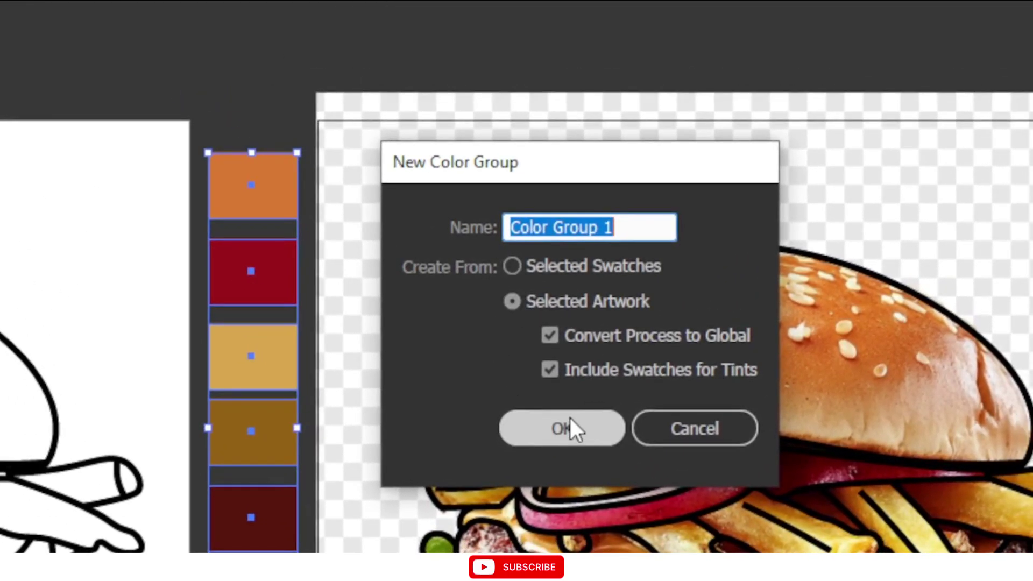
left_click(550, 339)
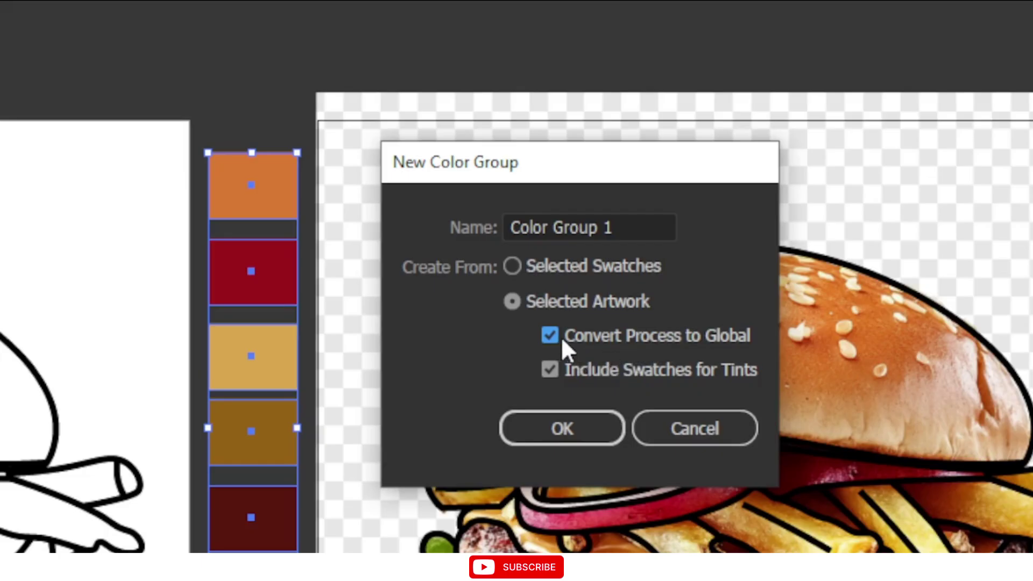
left_click(593, 423)
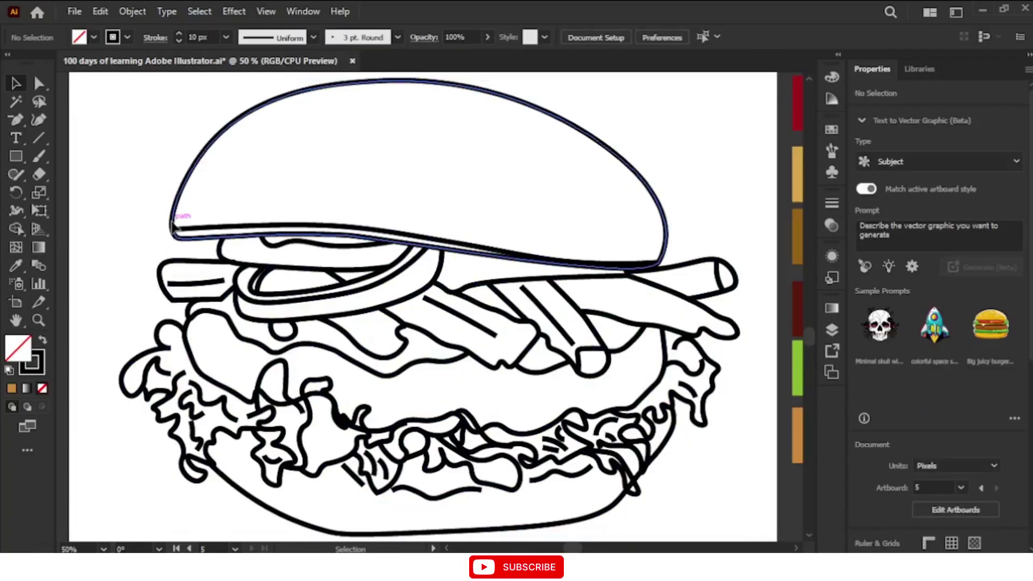
Step: Select the whole burger line drawing and activate the Live Paint Bucket for it
left_click(176, 231)
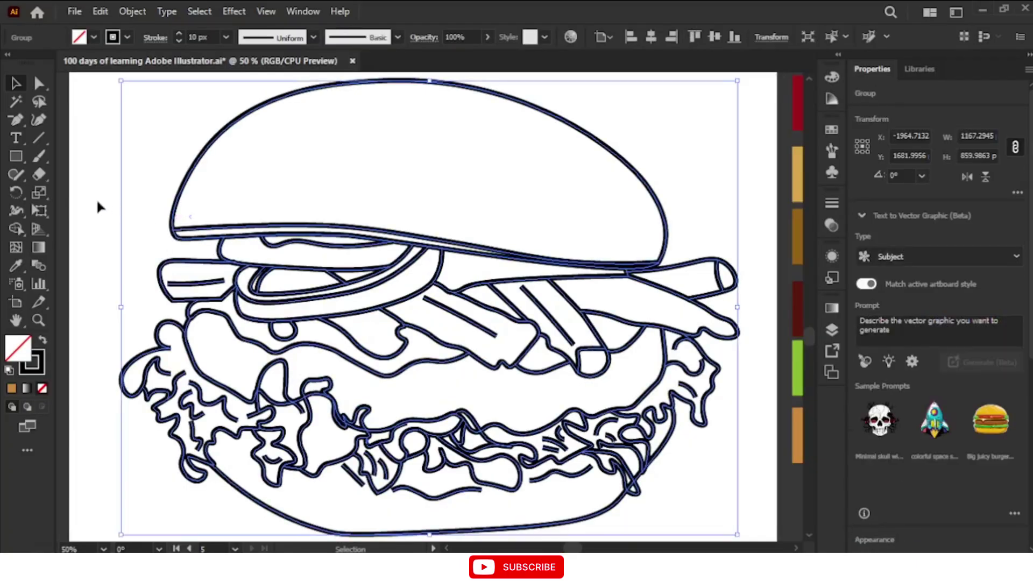
left_click(15, 230)
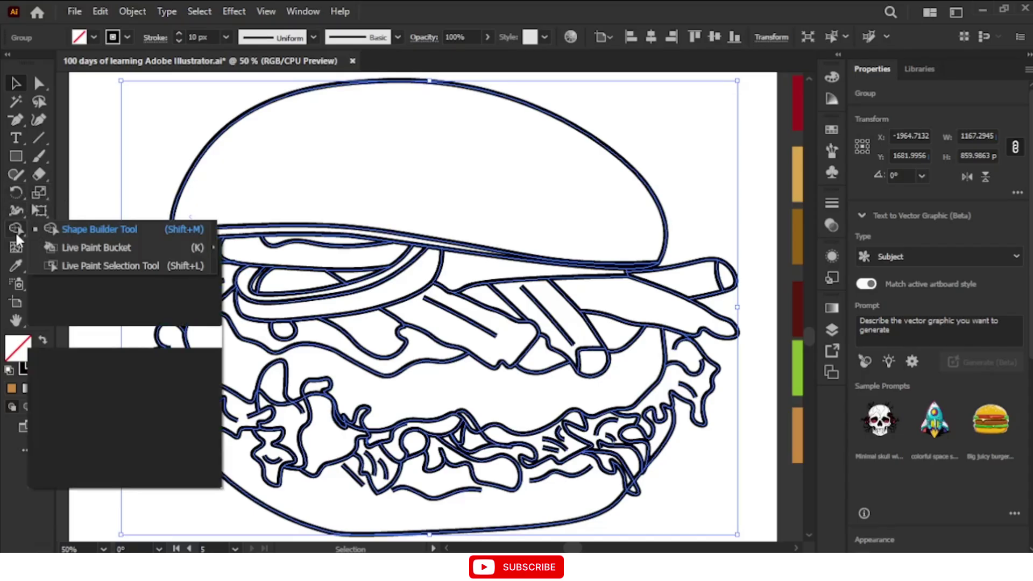
left_click(58, 248)
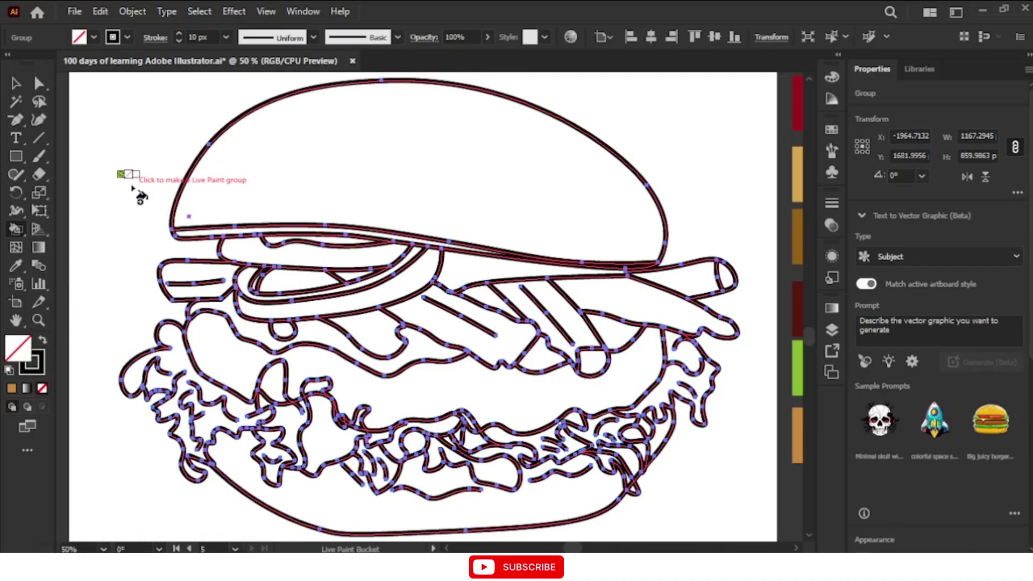
left_click(44, 359)
left_click(43, 389)
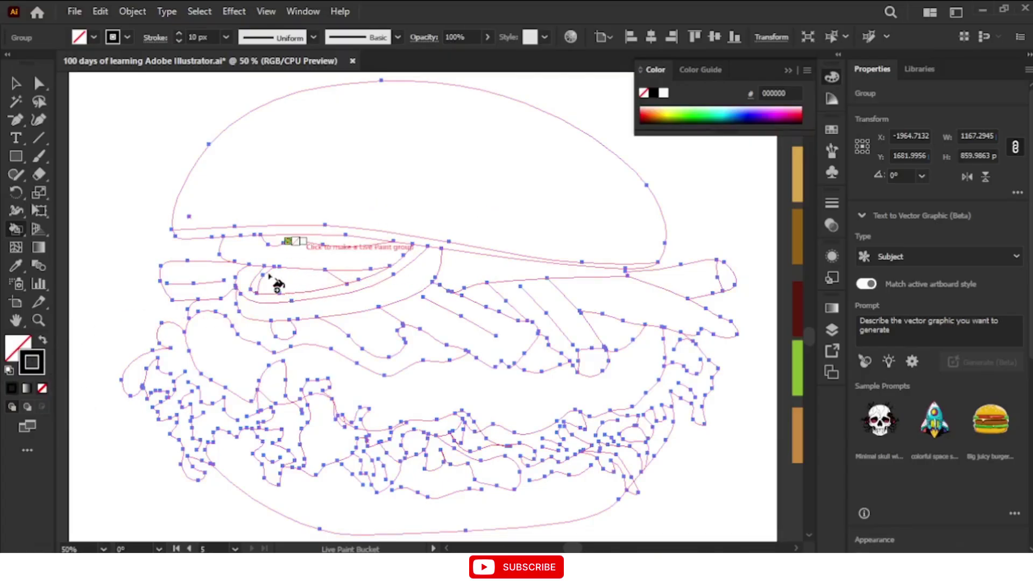
key("ctrl+z")
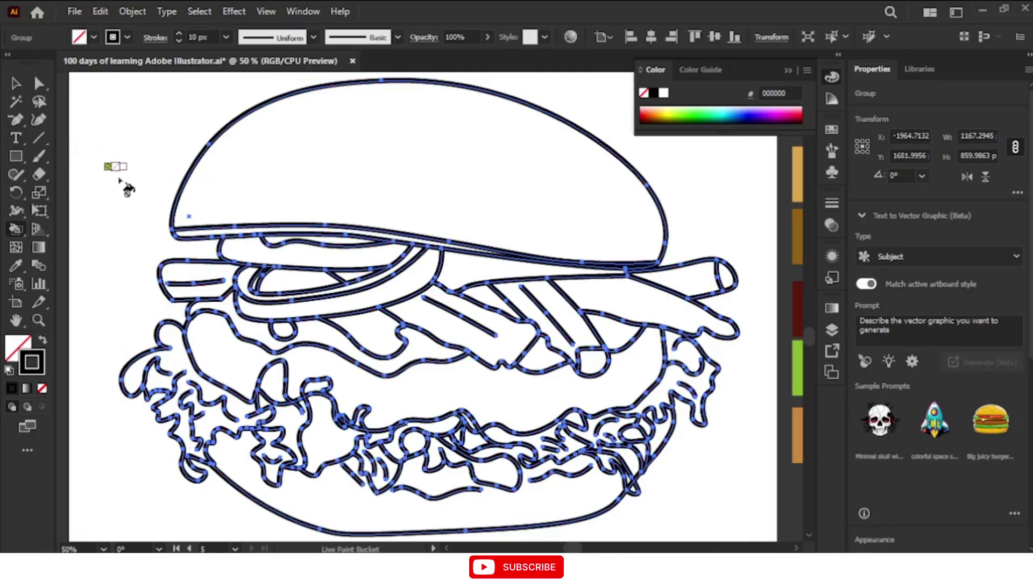
Step: Choose Color Group 1 as the fill source for the Live Paint Bucket
left_click(93, 38)
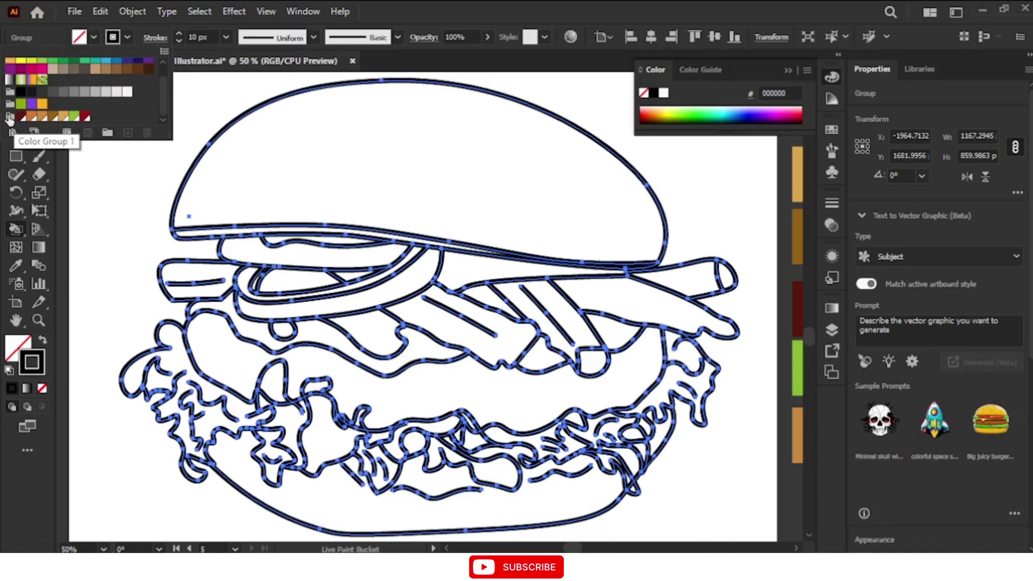
left_click(9, 118)
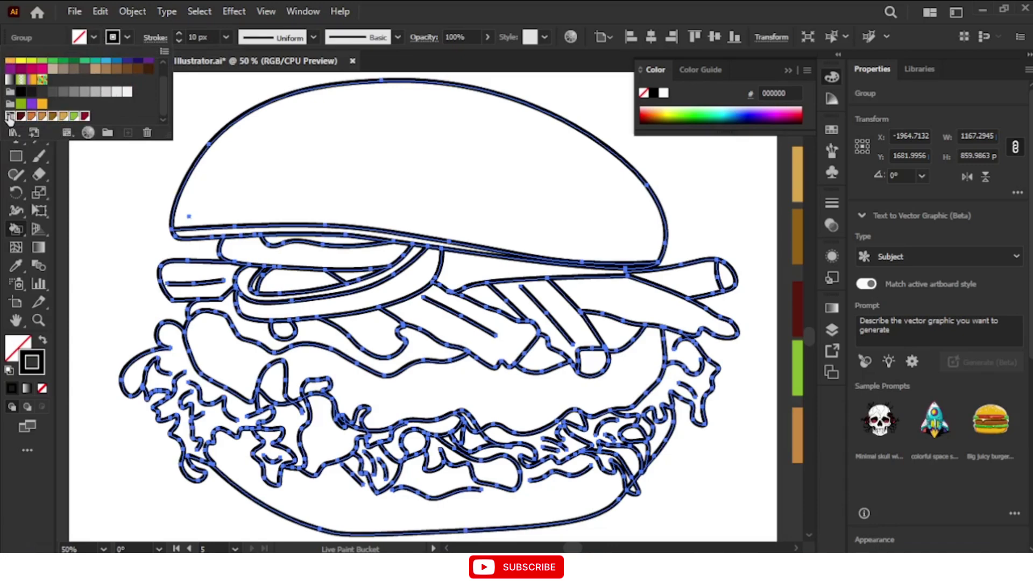
left_click(395, 17)
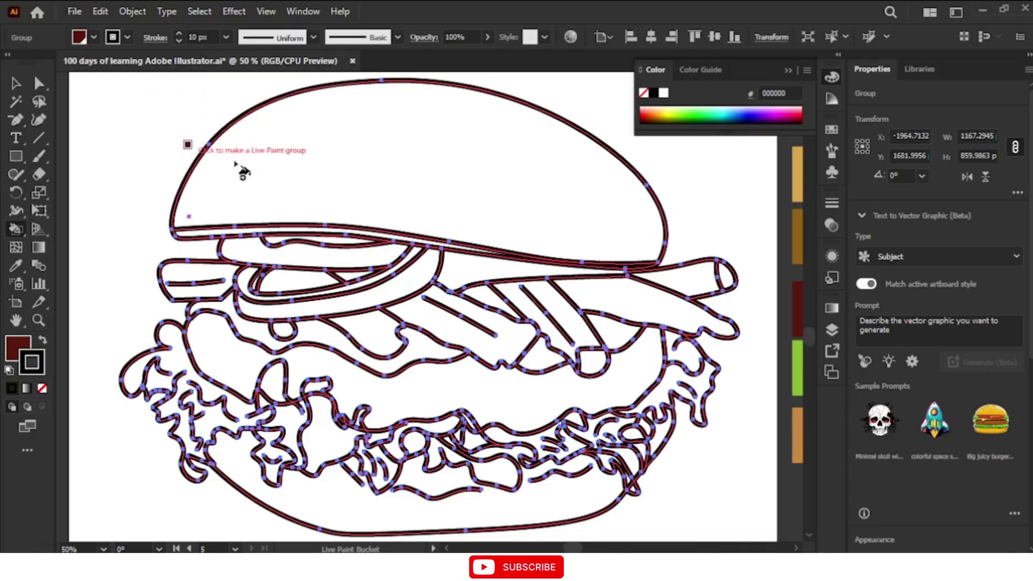
Step: Try to start a Live Paint group on the top bun and cycle through the swatches of Color Group 1
left_click(276, 147)
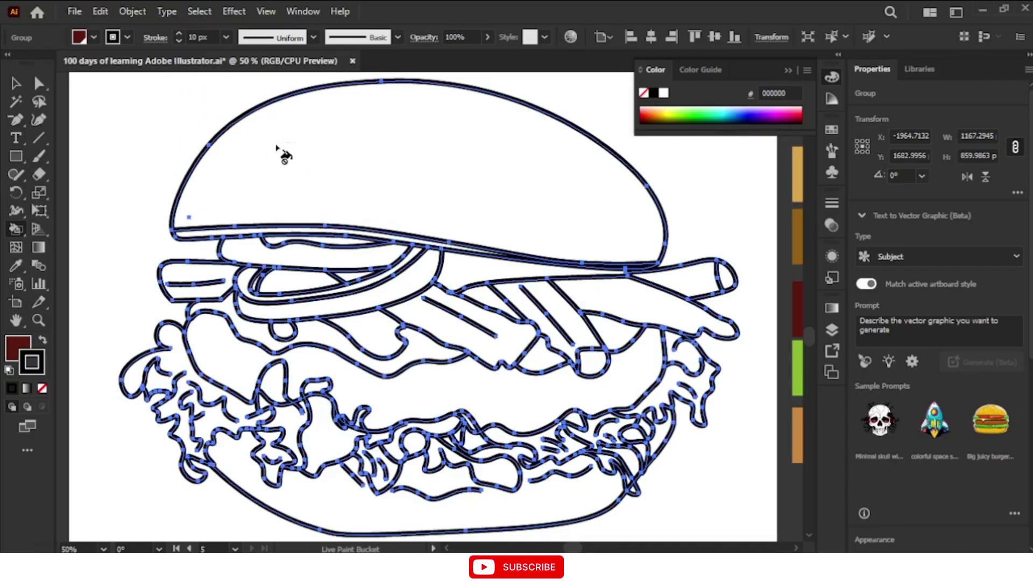
key("Down")
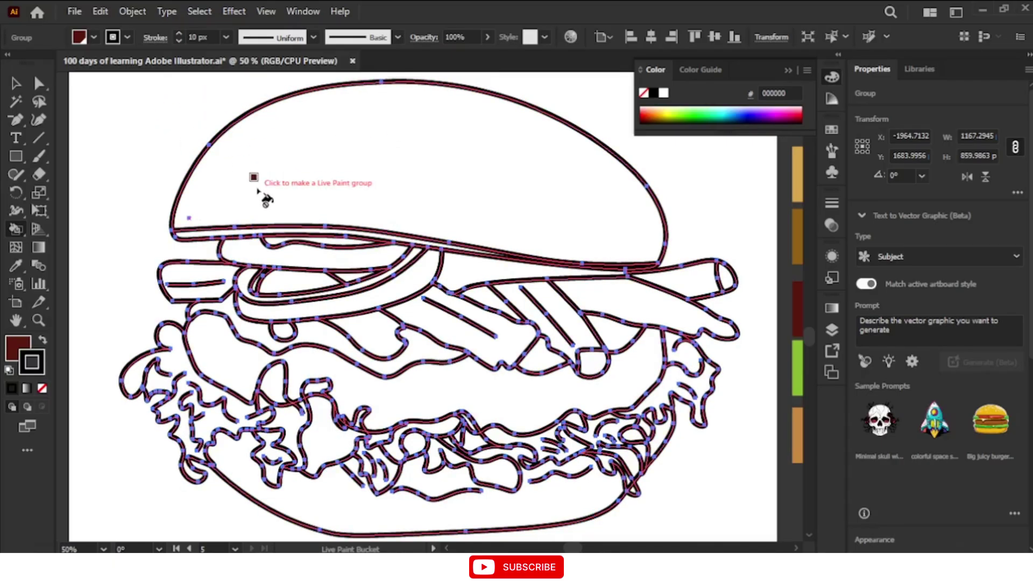
key("Right")
key("Right")
key("Left")
key("Left")
key("Left")
key("Left")
key("Left")
key("Left")
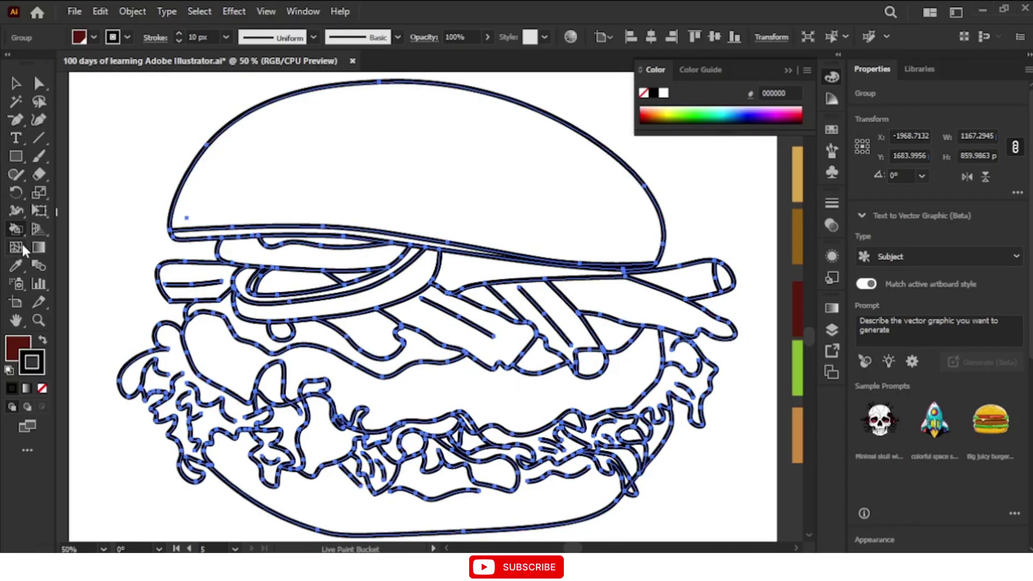
key("v")
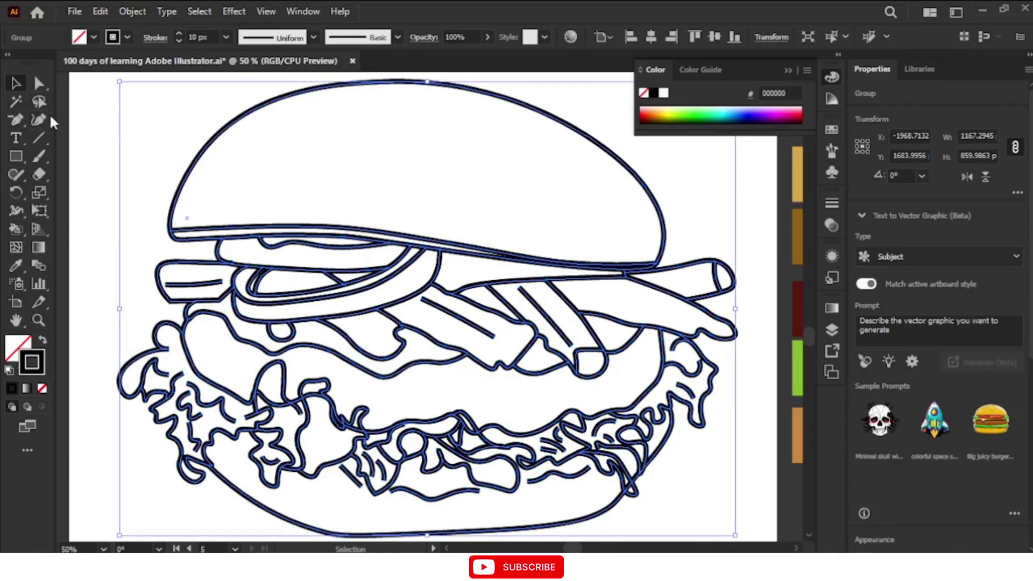
left_click(90, 134)
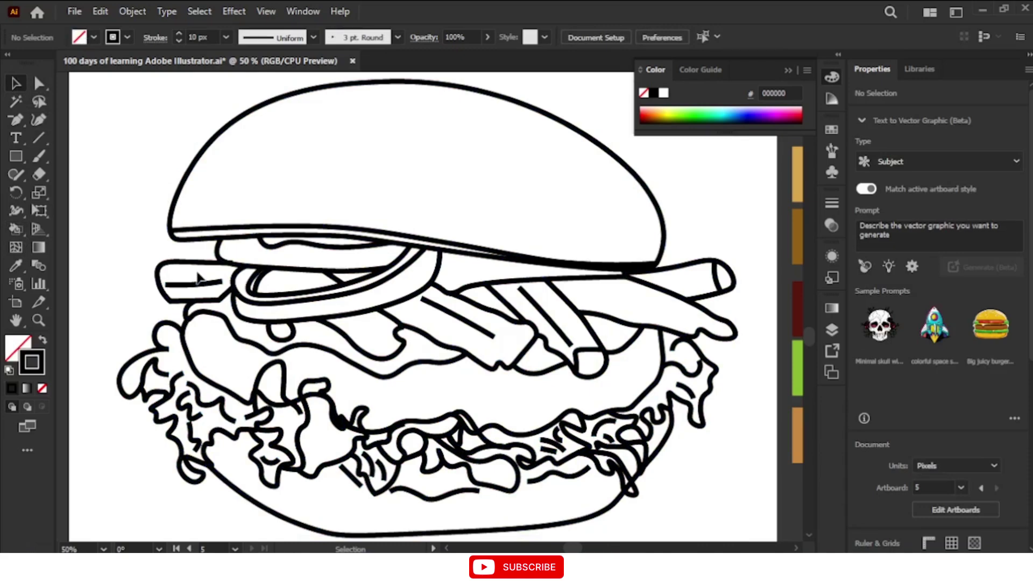
left_click(11, 228)
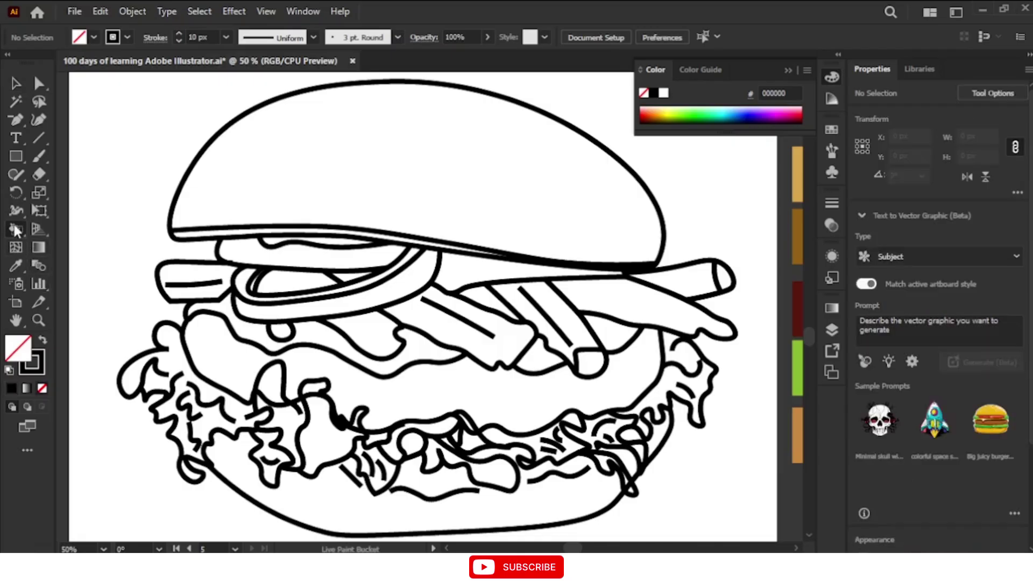
left_click(34, 365)
left_click(43, 389)
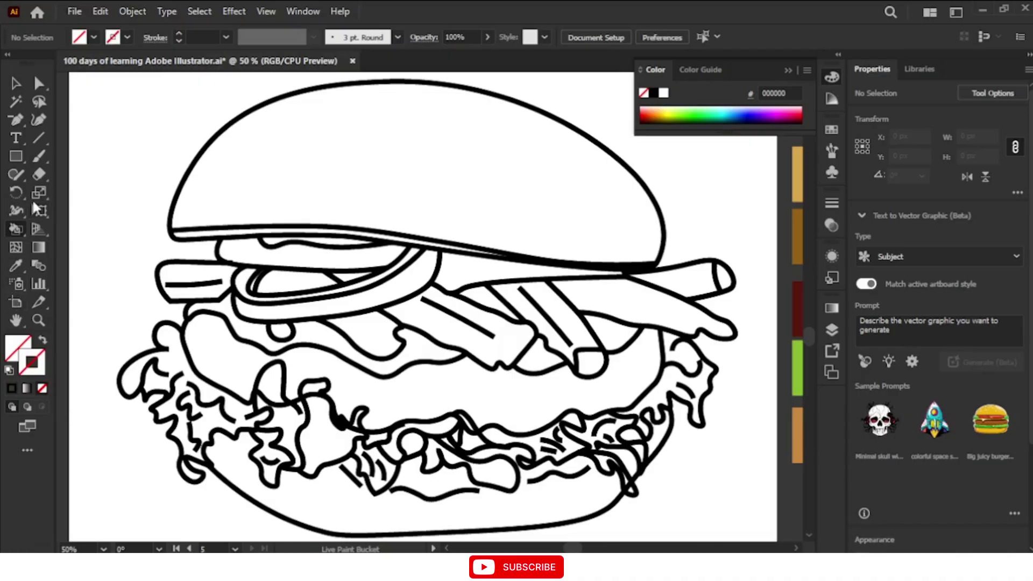
left_click(94, 37)
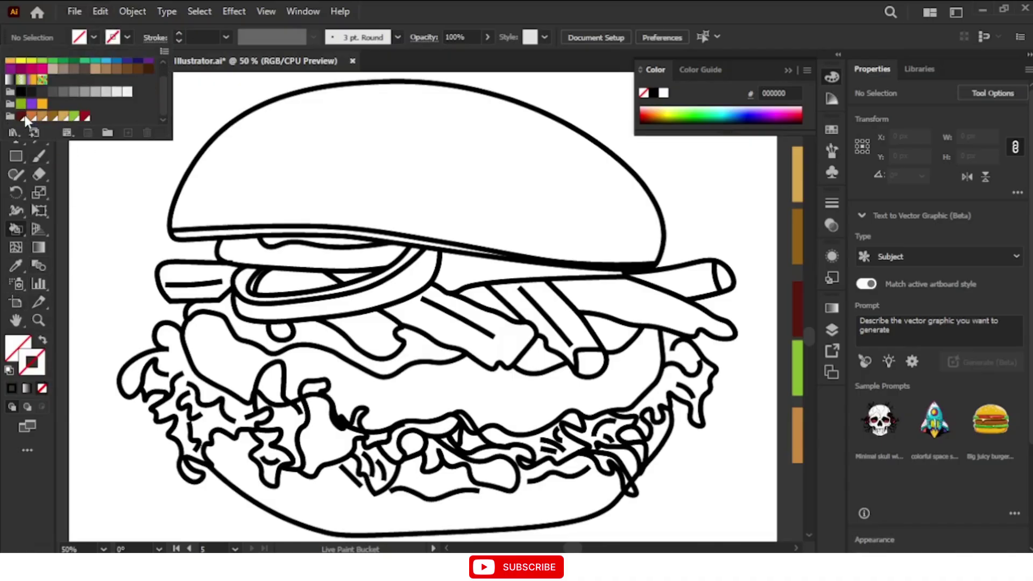
left_click(10, 117)
left_click(432, 10)
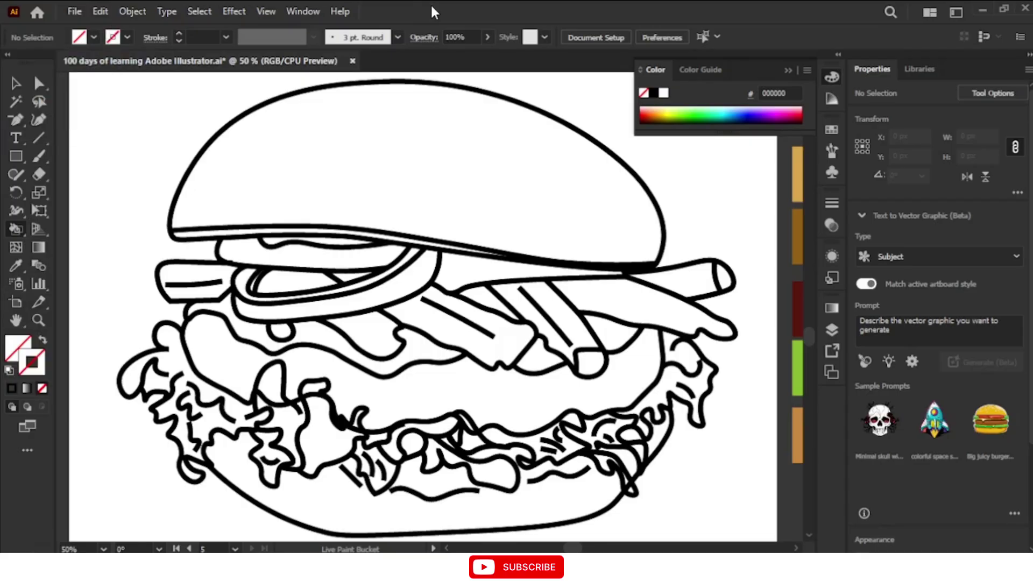
Step: Select the burger line drawing again and load the Live Paint Bucket with the dark maroon 59170d swatch from Color Group 1
left_click(16, 83)
left_click(220, 135)
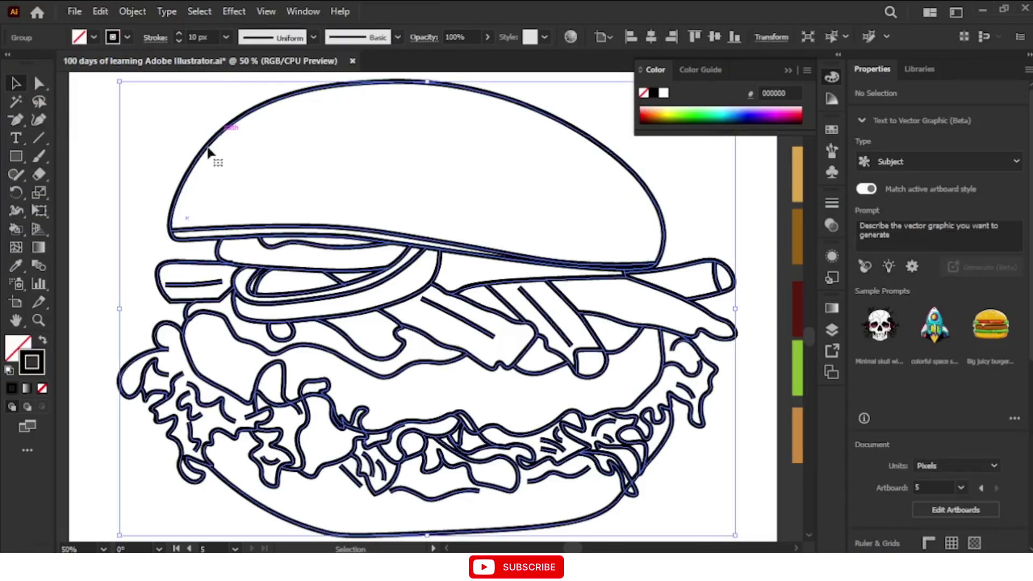
left_click(16, 247)
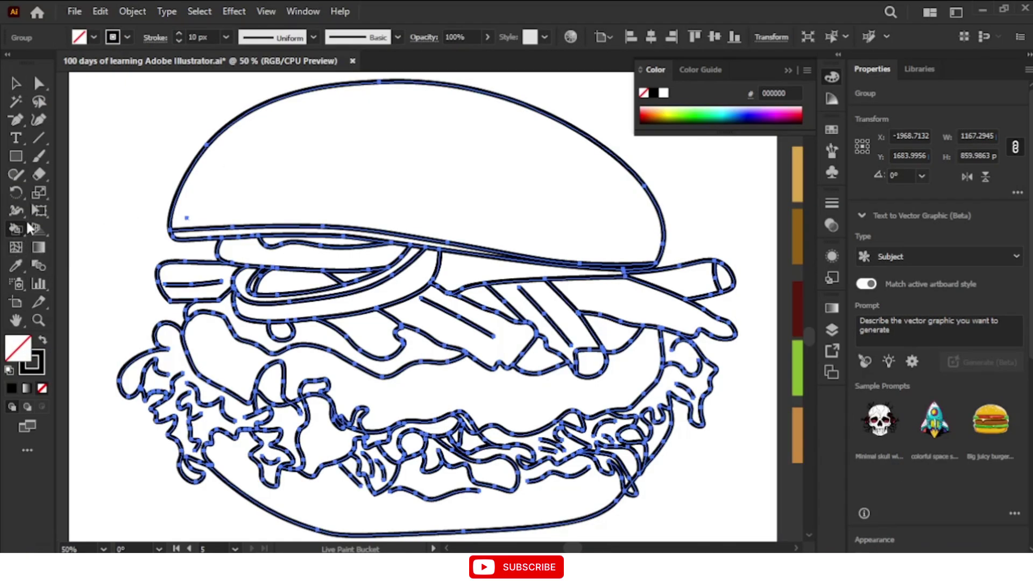
left_click(93, 37)
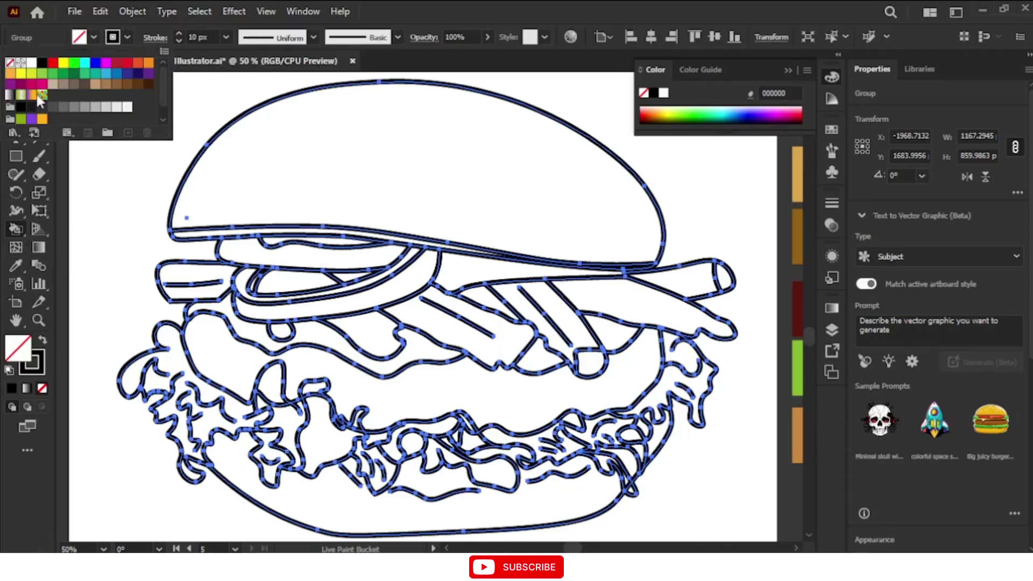
scroll(37, 92, "down", 1)
left_click(20, 116)
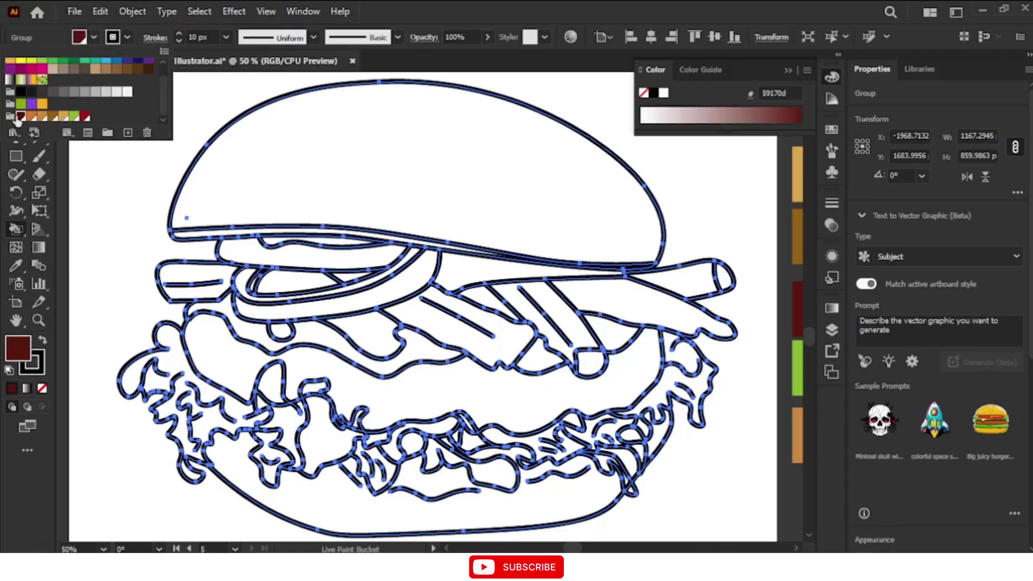
left_click(10, 117)
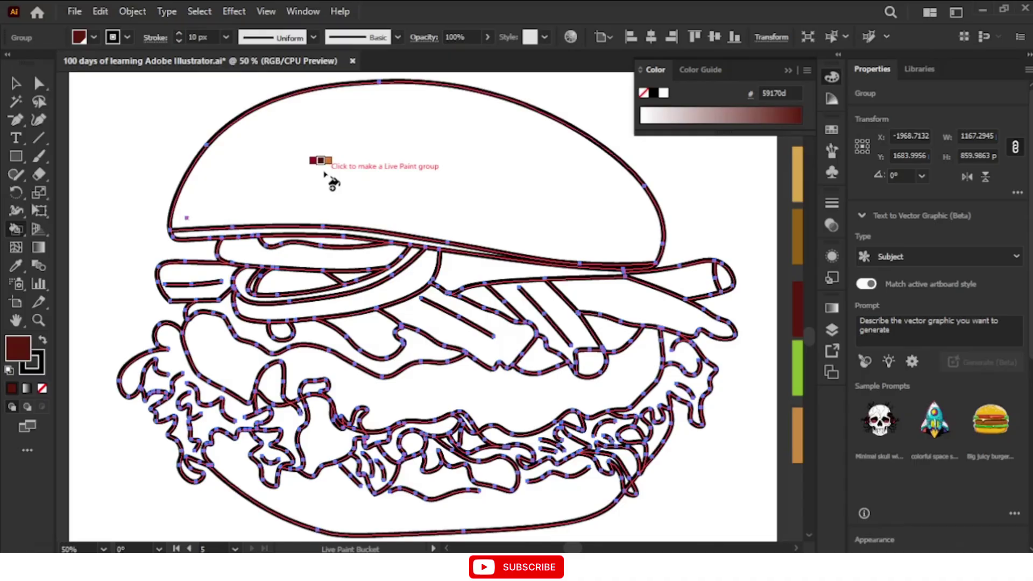
Step: Cycle the Live Paint Bucket's fill through the Color Group 1 swatches to the brown 936214
key("Left")
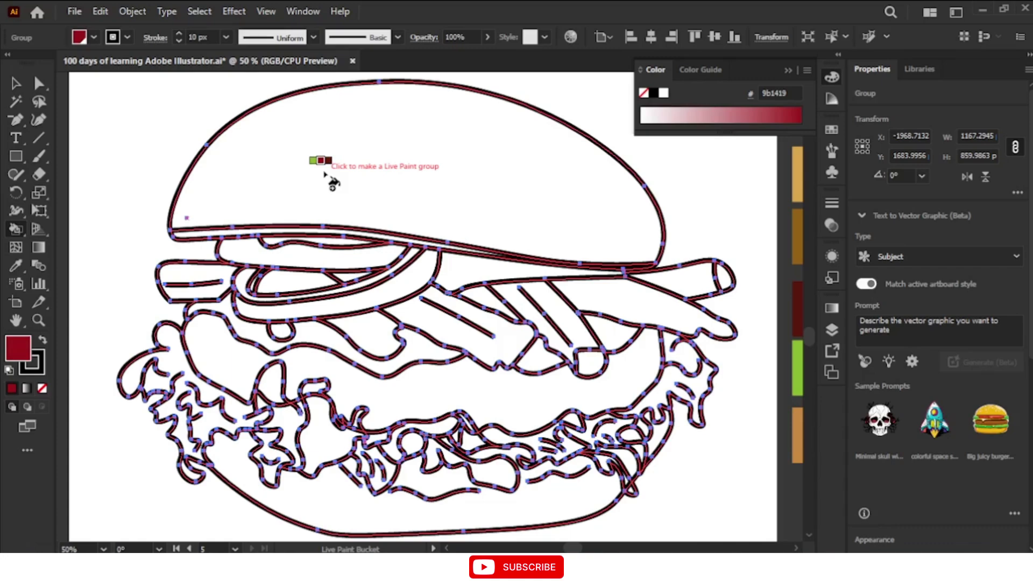
key("Right")
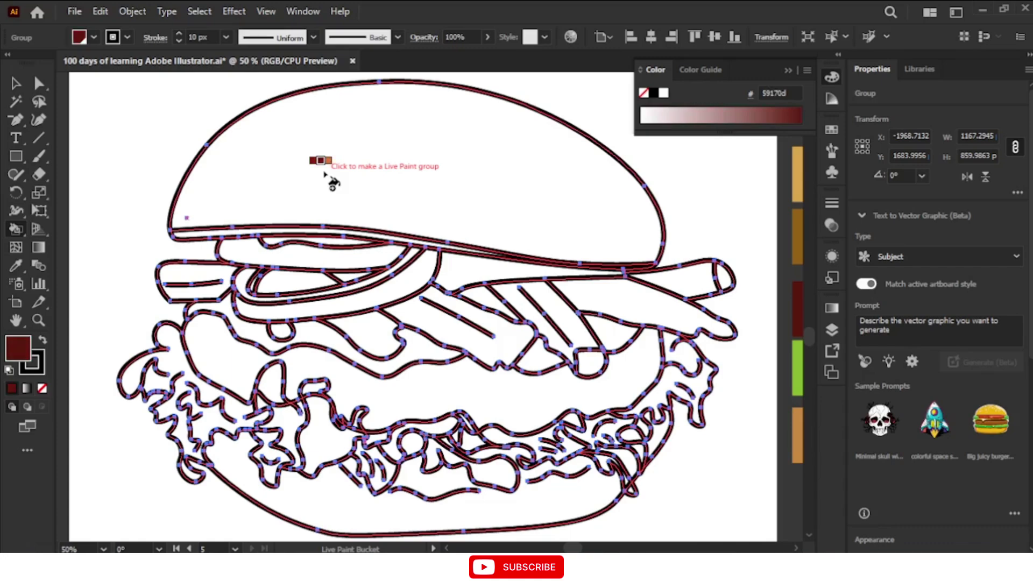
key("Left")
key("Left")
key("Left")
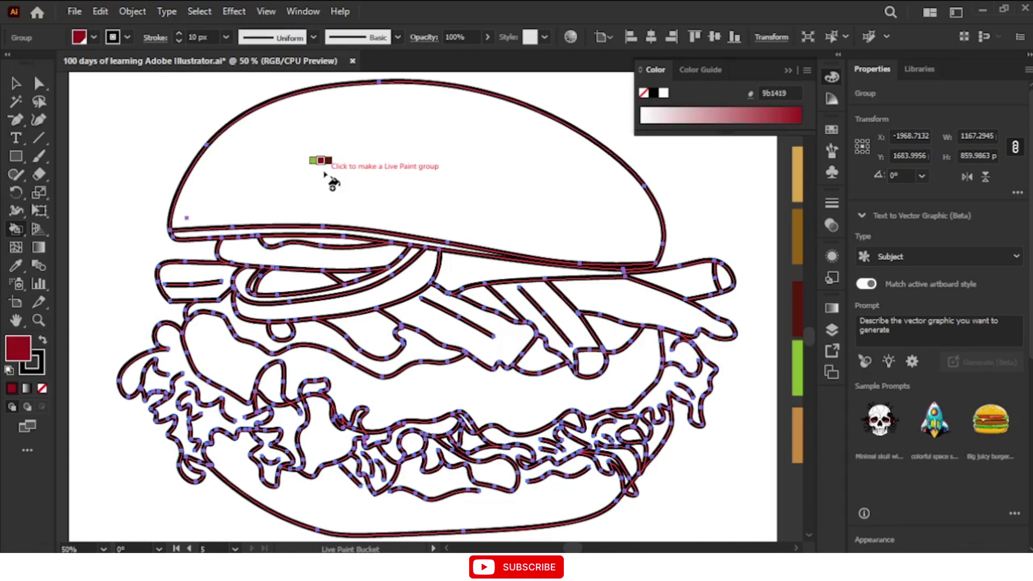
key("Left")
key("Left")
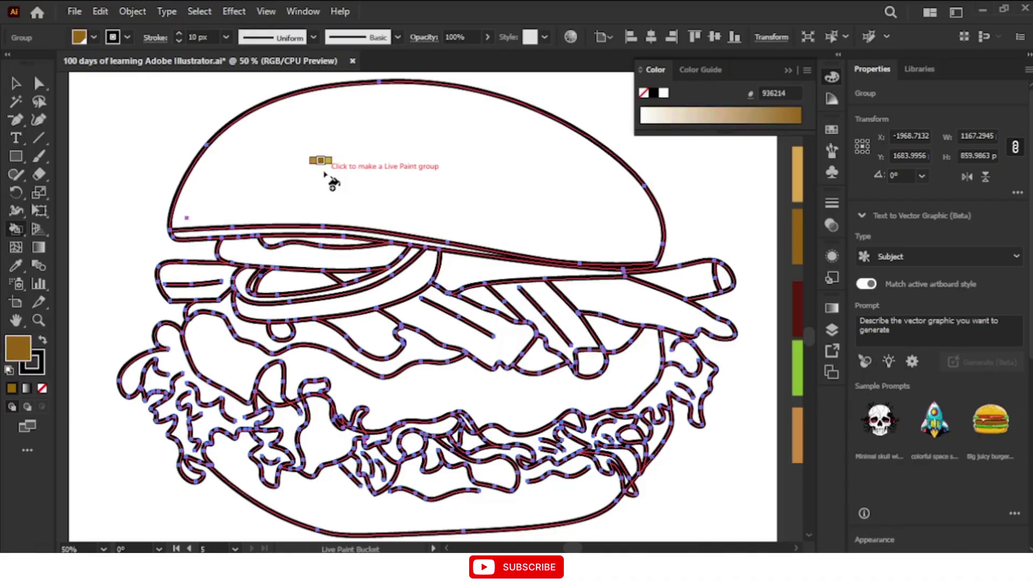
Step: Make the line drawing a Live Paint group and fill the top bun with the orange d97932 swatch
key("Left")
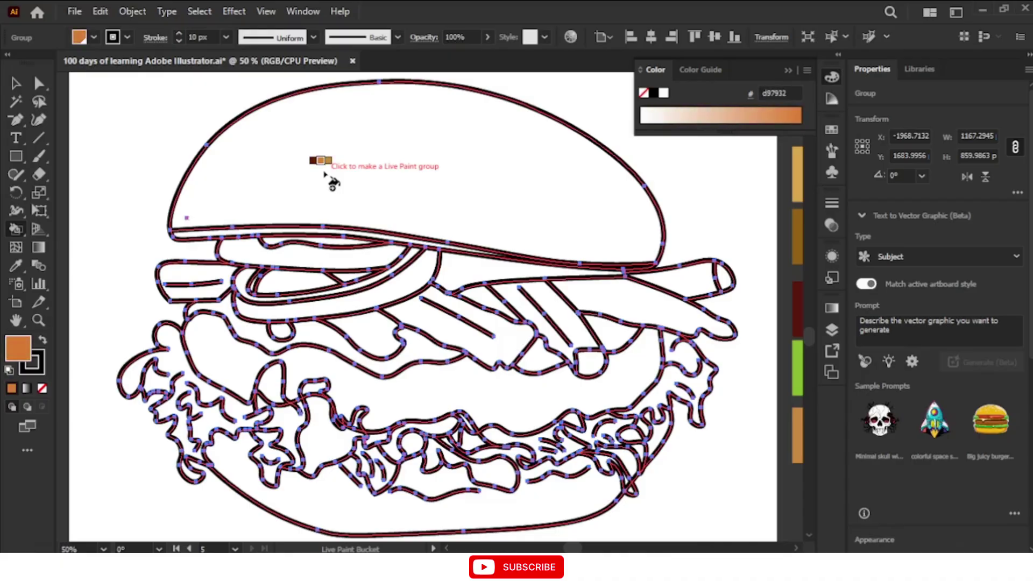
key("Right")
left_click(789, 70)
key("ctrl+minus")
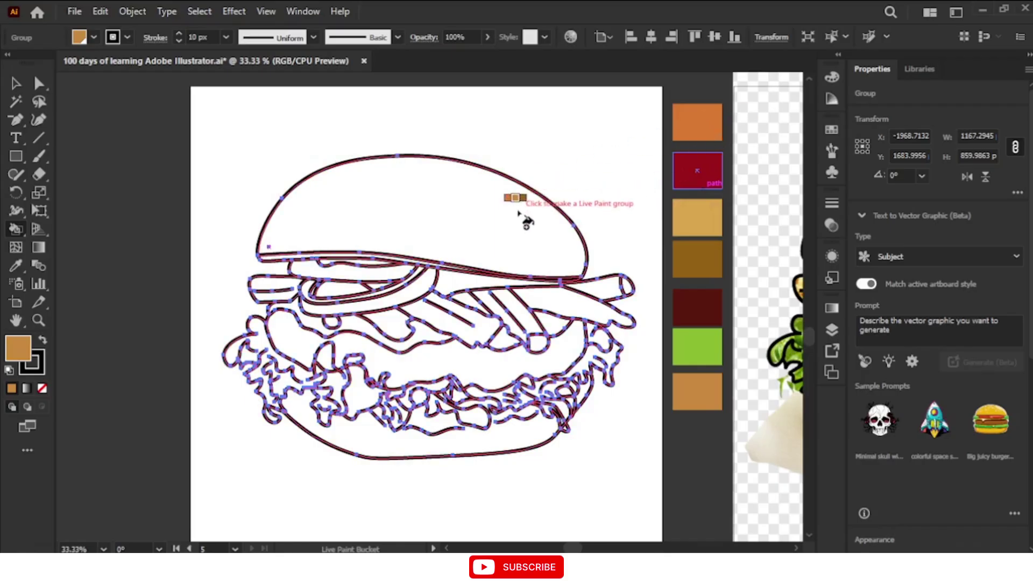
key("Left")
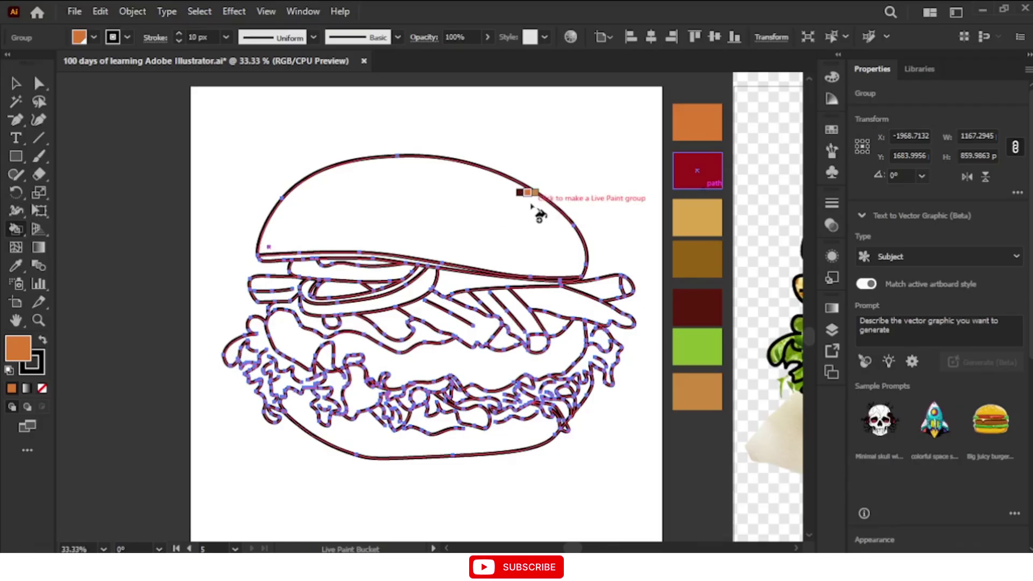
left_click(450, 208)
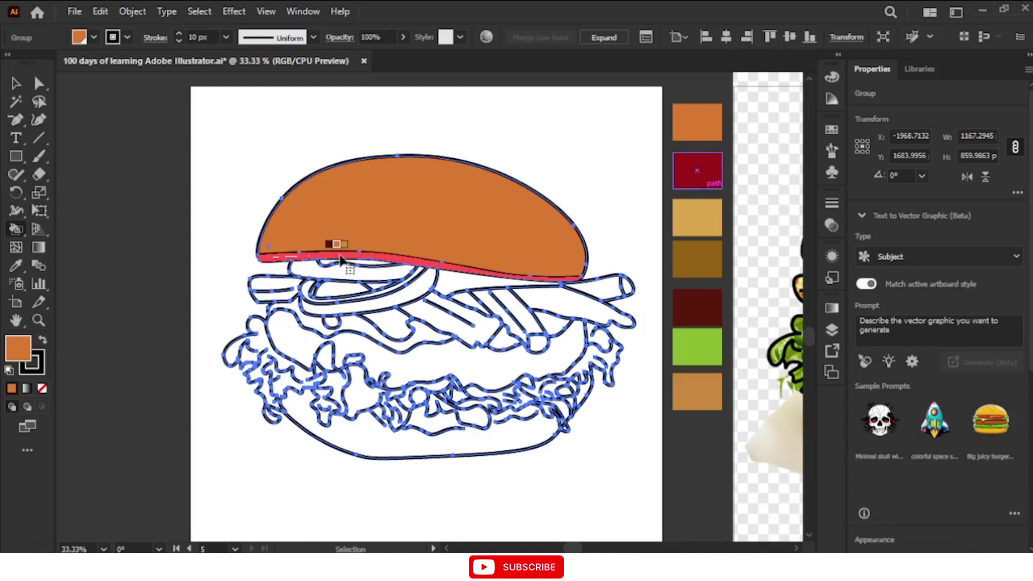
Step: Fill the thin strip along the underside of the top bun with the dark maroon swatch
key("ctrl+equal")
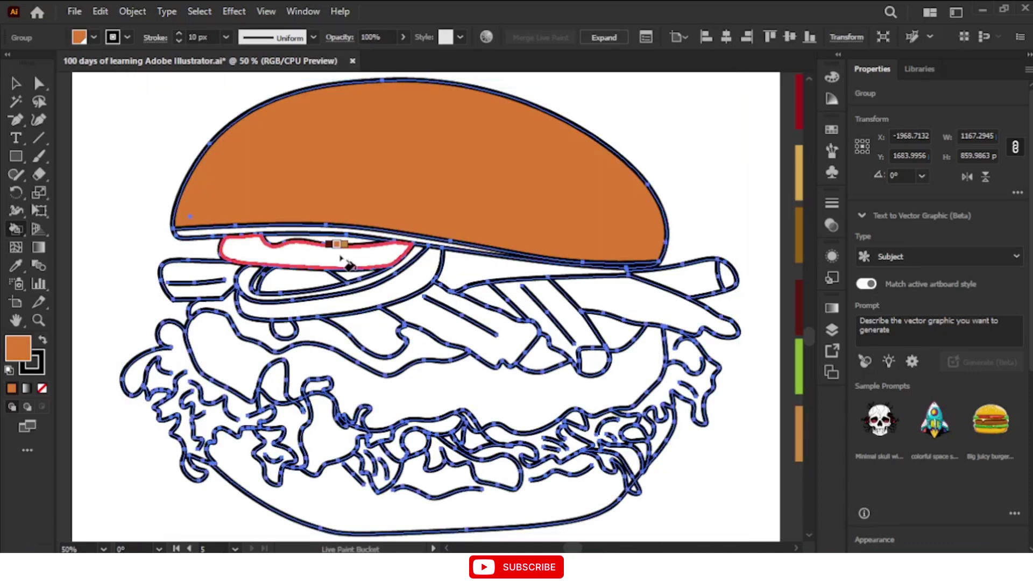
key("Left")
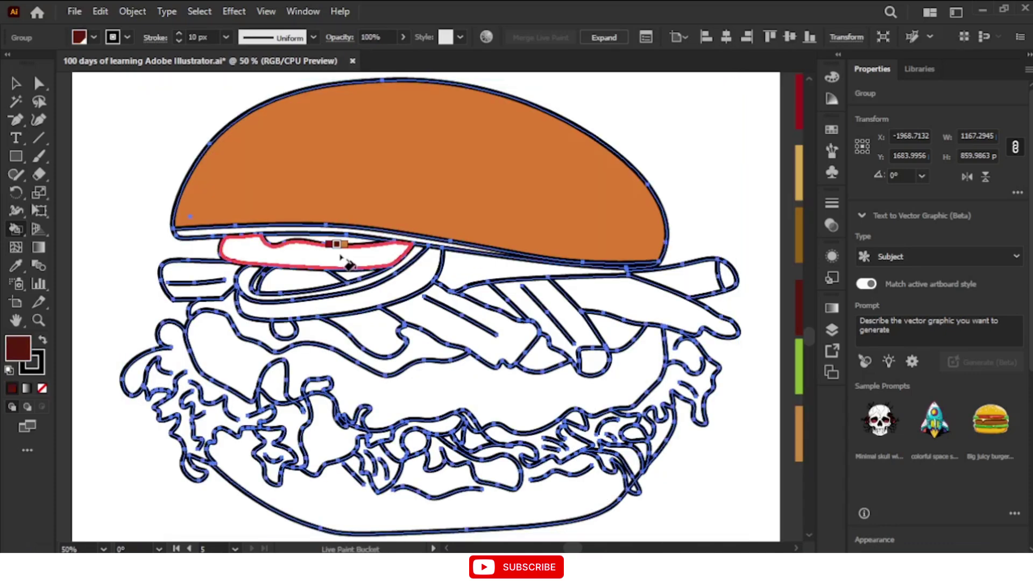
left_click(340, 228)
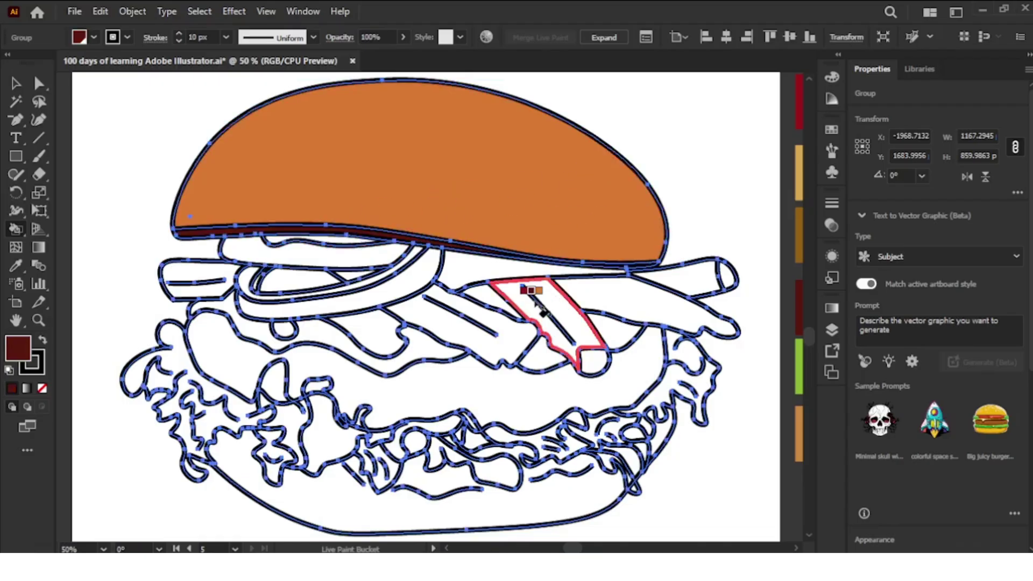
Step: Fill the upper onion slice just beneath the top bun with the crimson swatch
key("ctrl+minus")
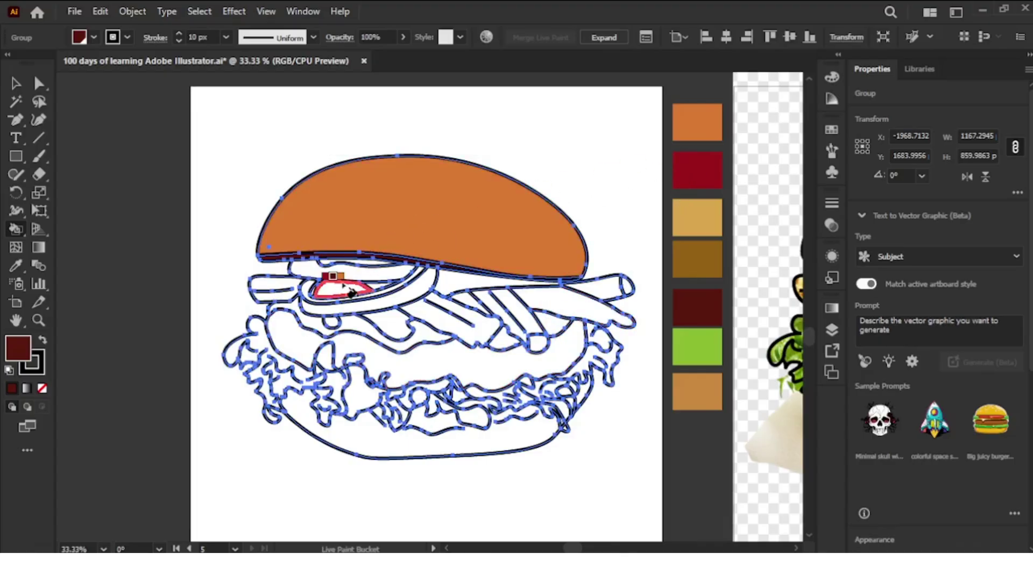
key("ctrl+plus")
key("ctrl+plus")
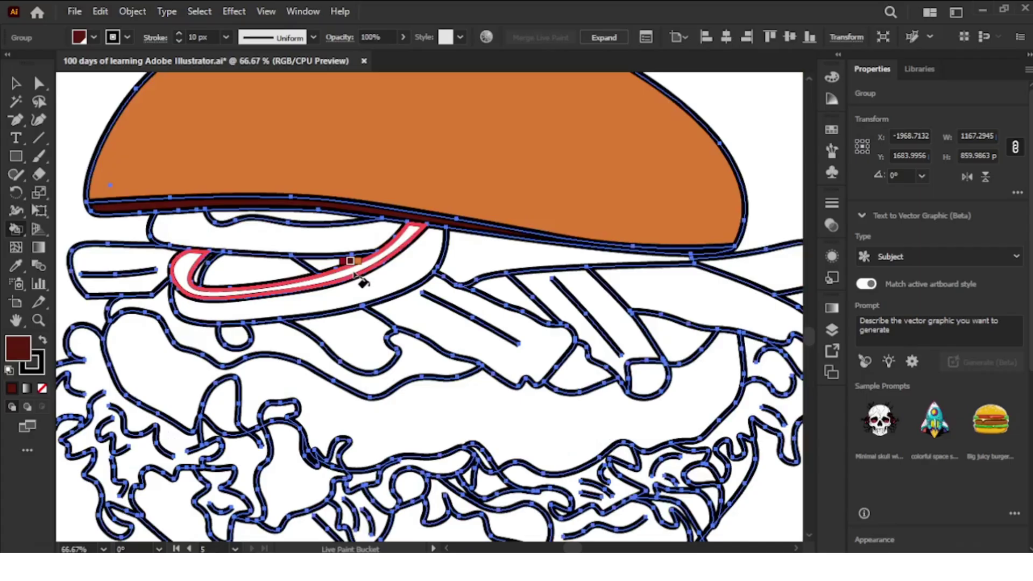
key("Left")
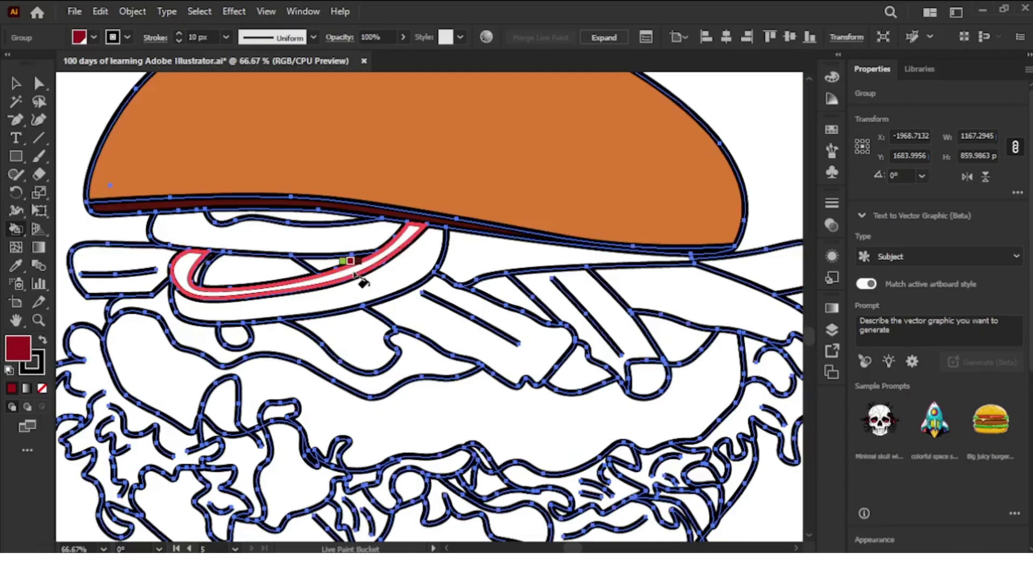
left_click(322, 248)
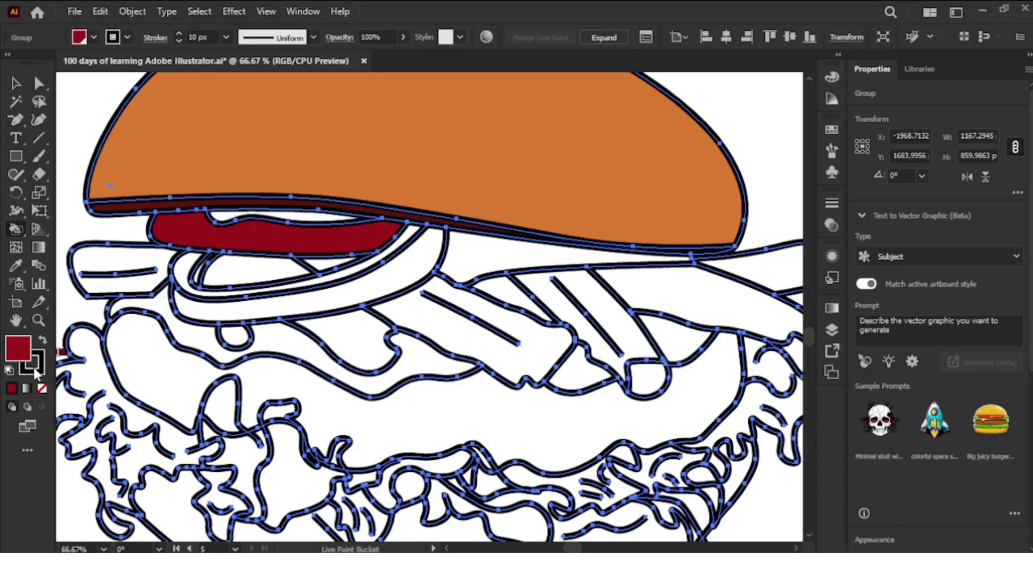
Step: Try setting the burger drawing's stroke to None, and undo it
left_click(39, 369)
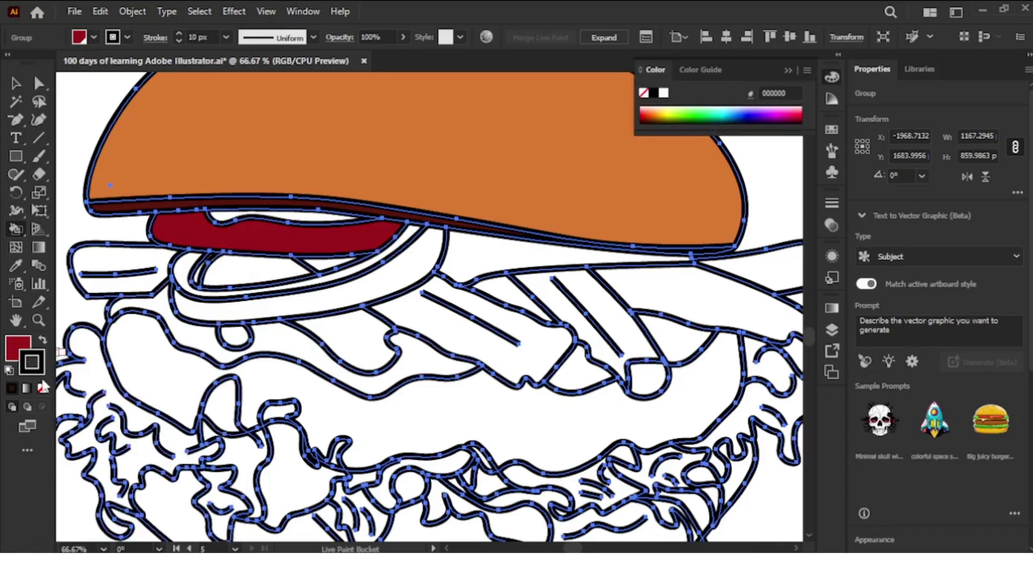
left_click(42, 388)
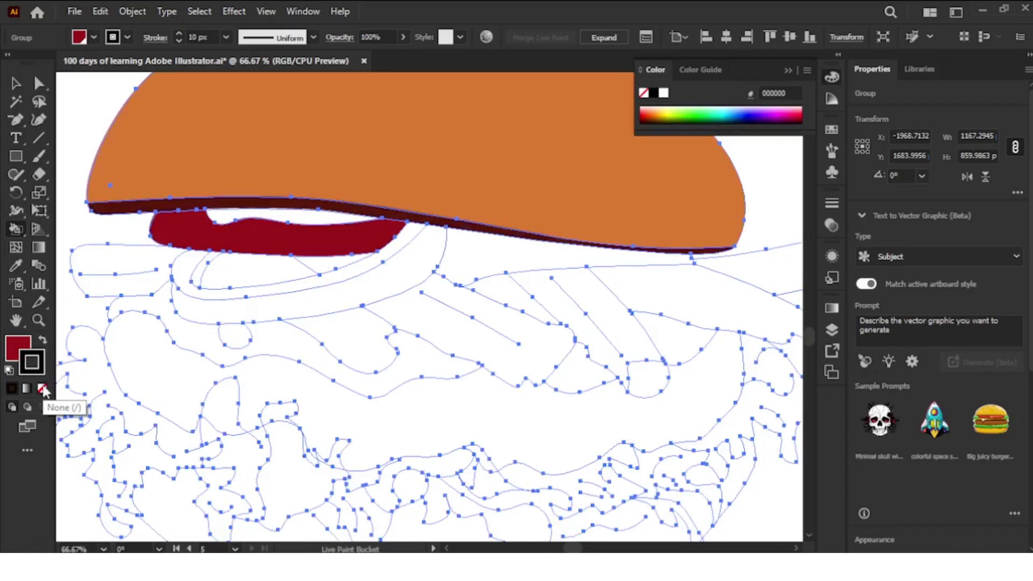
key("ctrl+z")
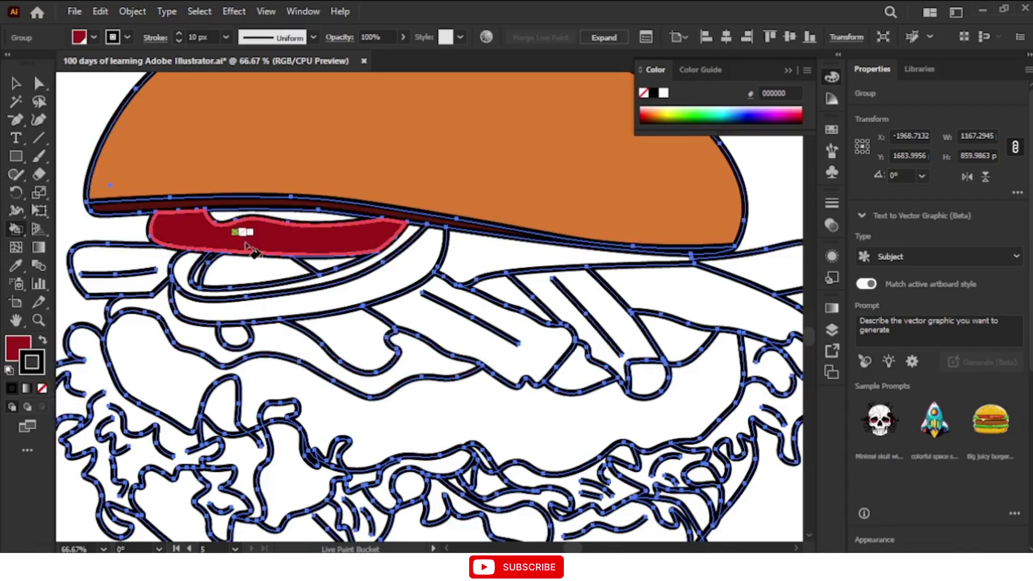
Step: Cycle the Live Paint Bucket through the swatches back to Color Group 1's crimson and refill the upper onion slice with it
key("Right")
key("Right")
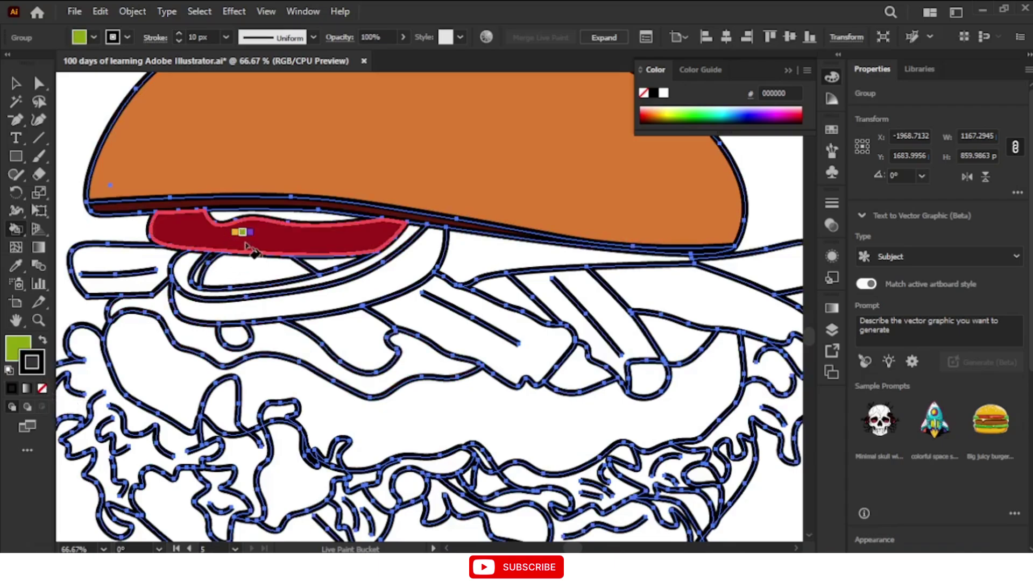
key("Up")
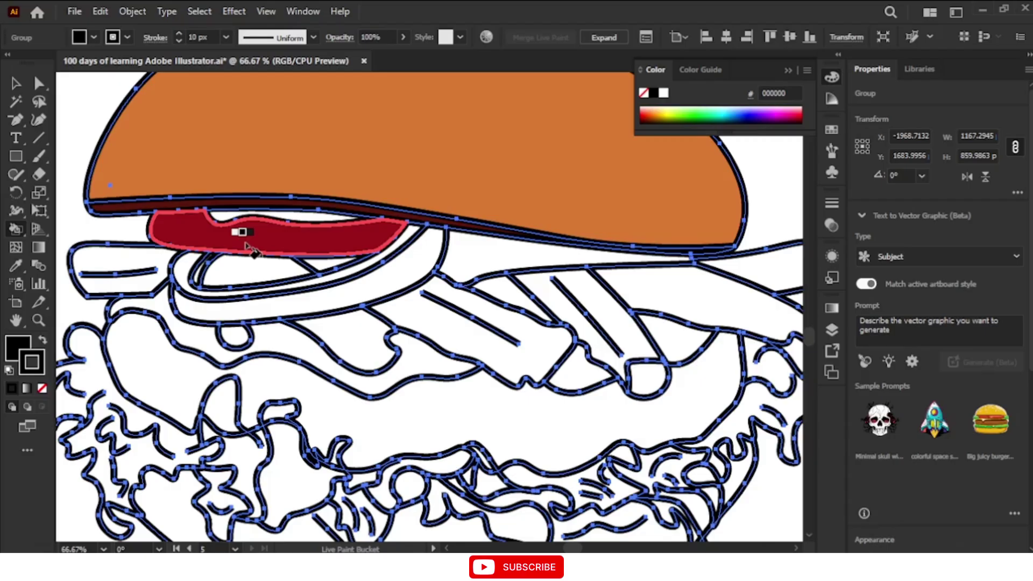
key("Down")
key("Down")
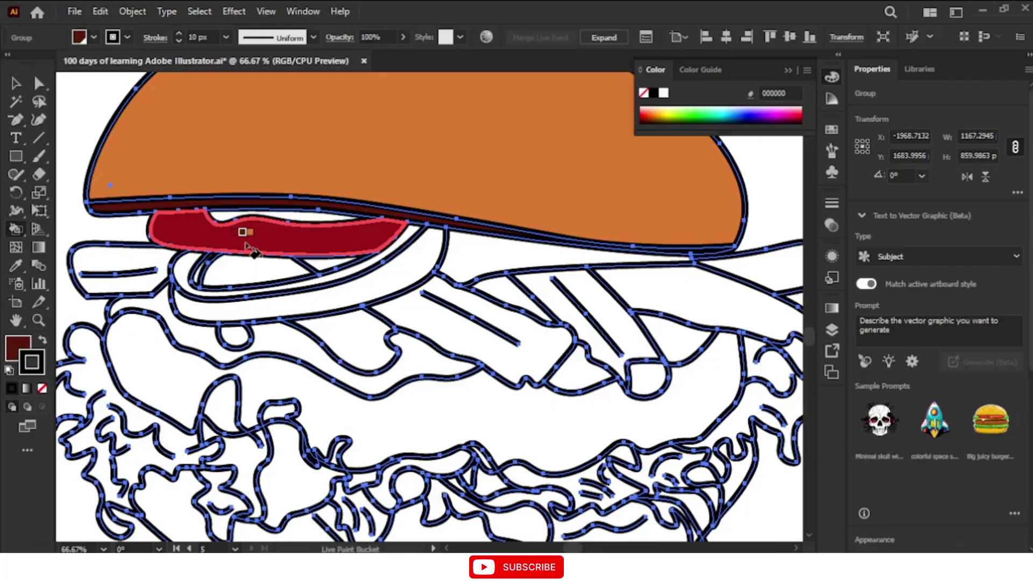
key("Right")
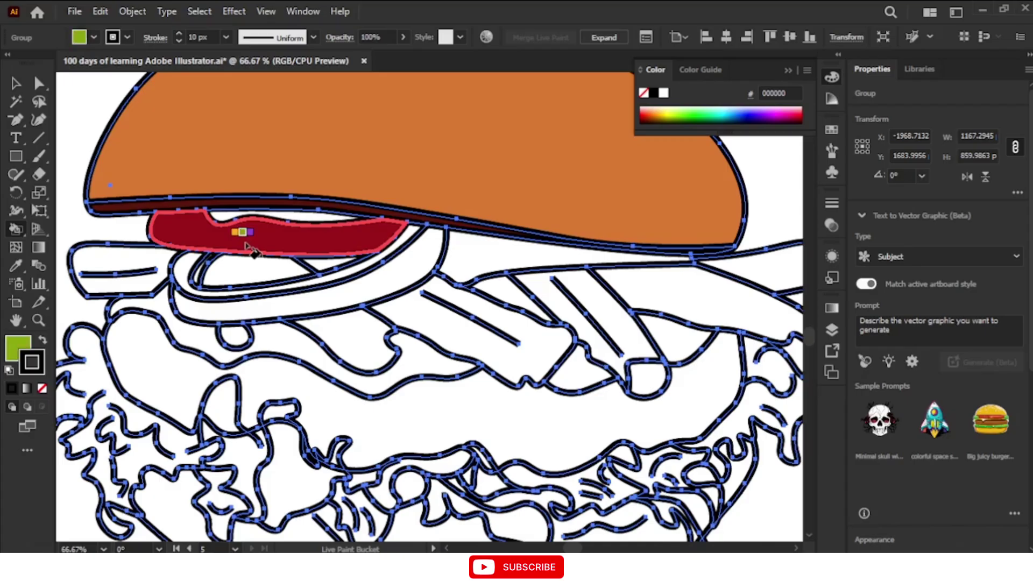
key("Left")
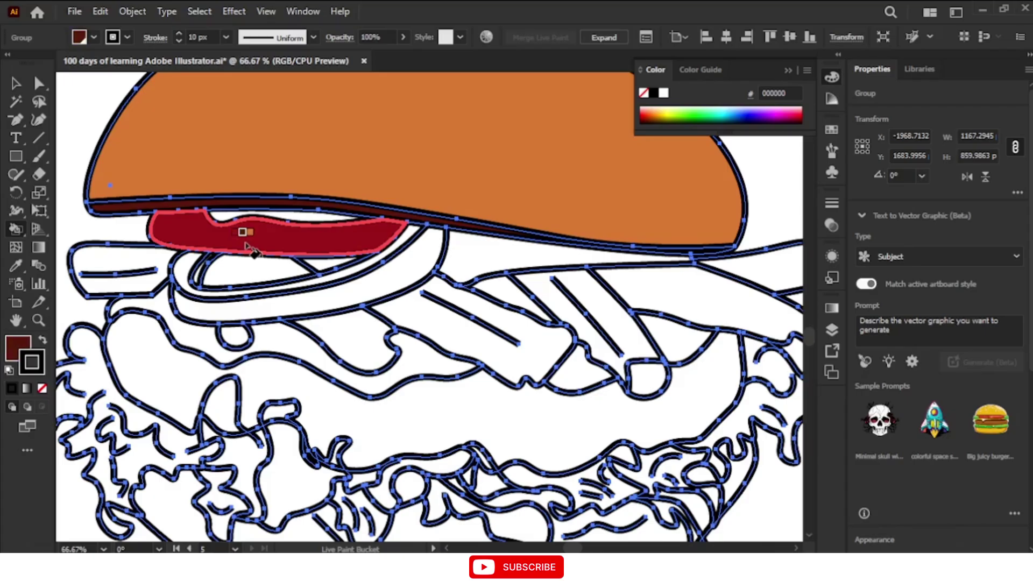
key("Left")
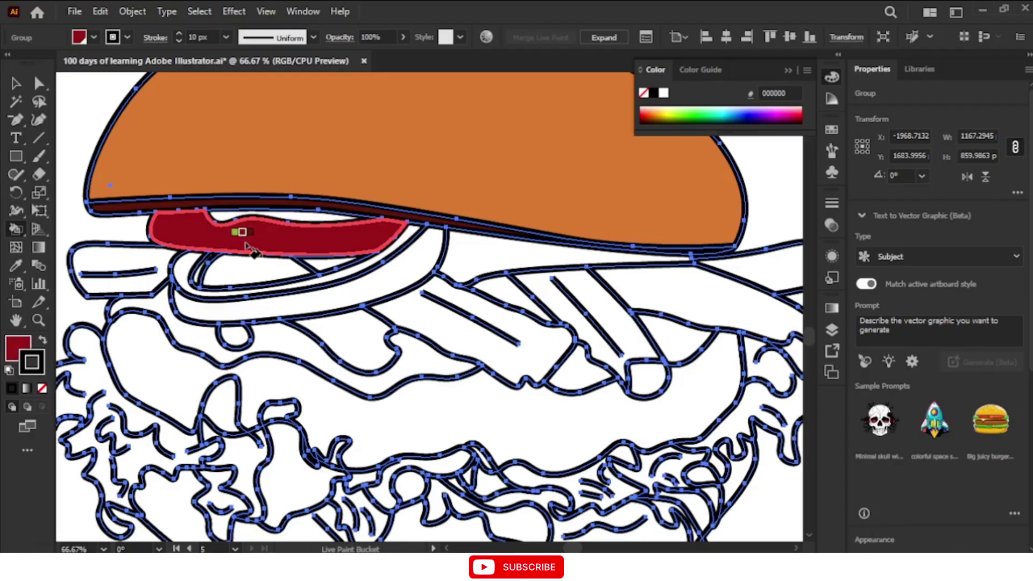
left_click(281, 249)
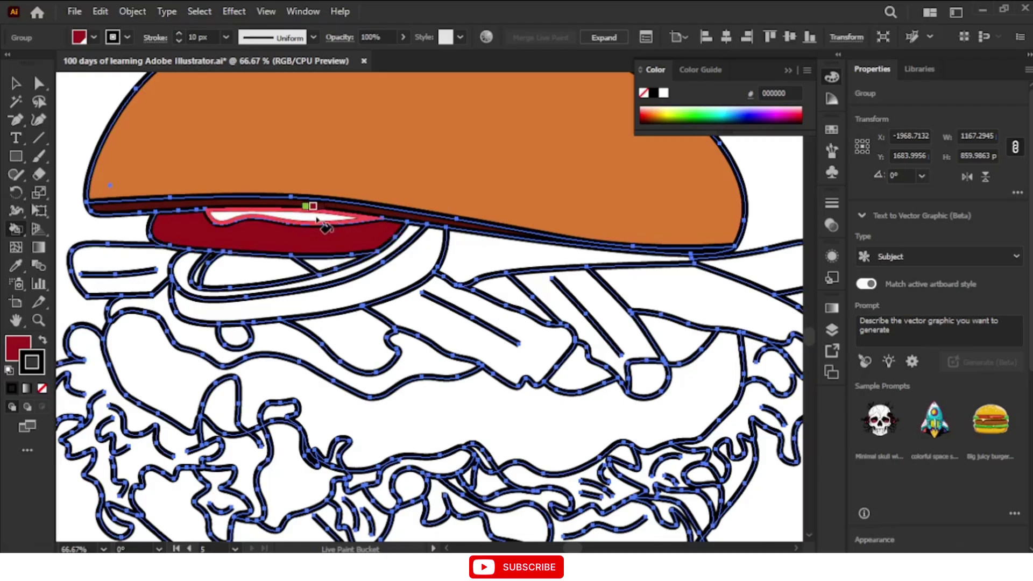
Step: Fill the narrow gap between the top bun and the upper onion slice with the tan swatch
key("Right")
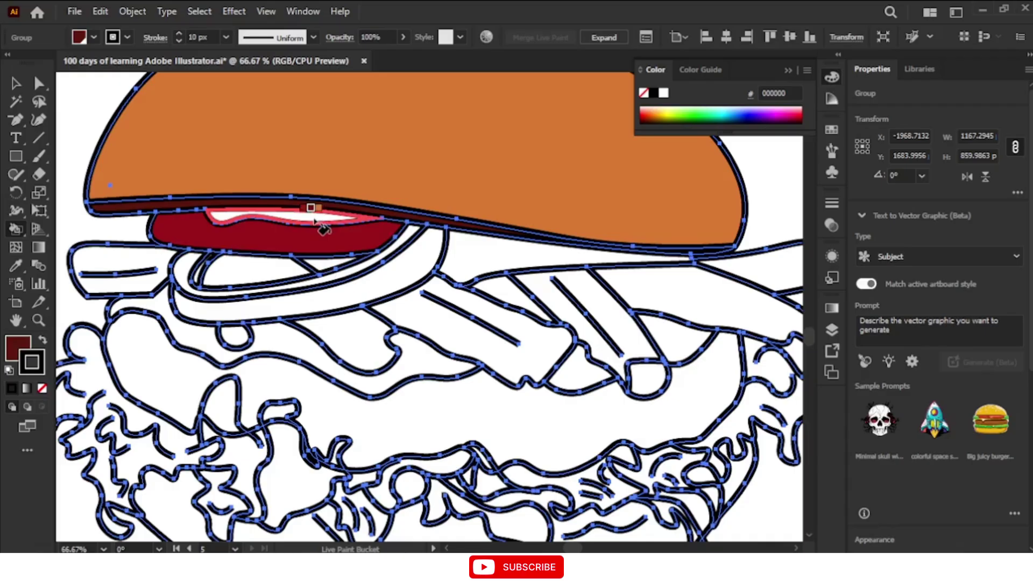
key("Right")
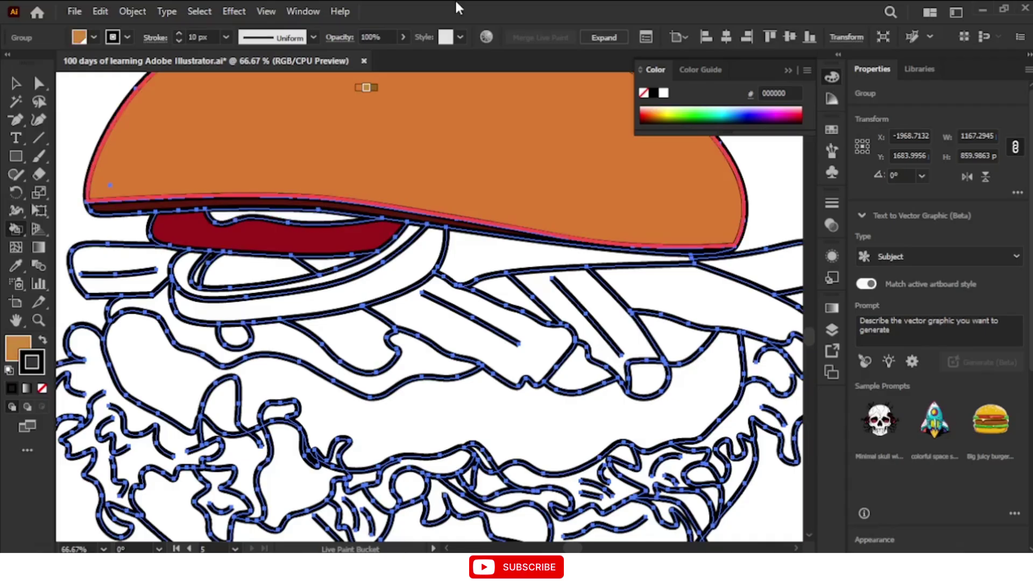
left_click(293, 216)
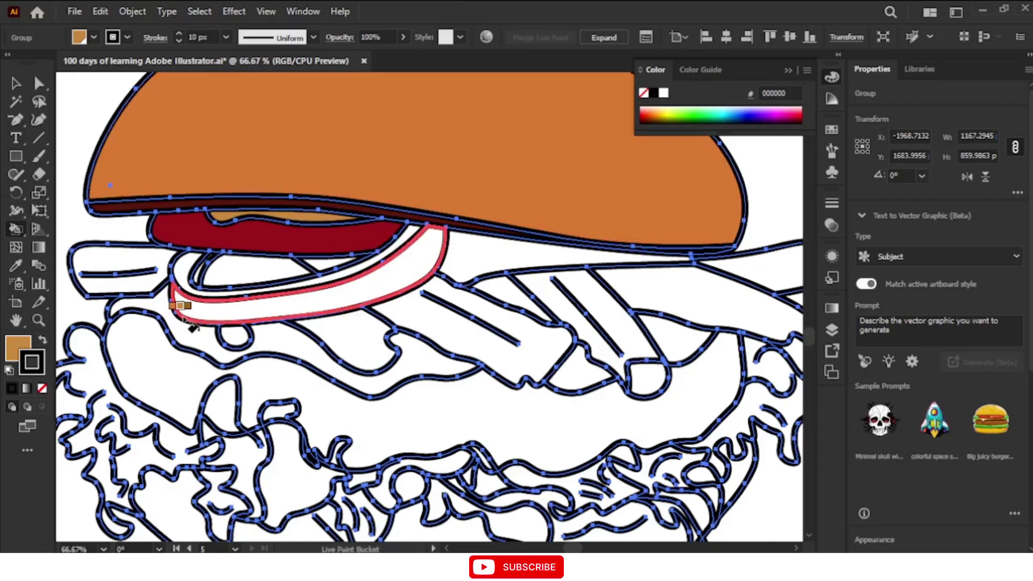
Step: Fill the outer band of the lower onion ring with the crimson swatch
key("Left")
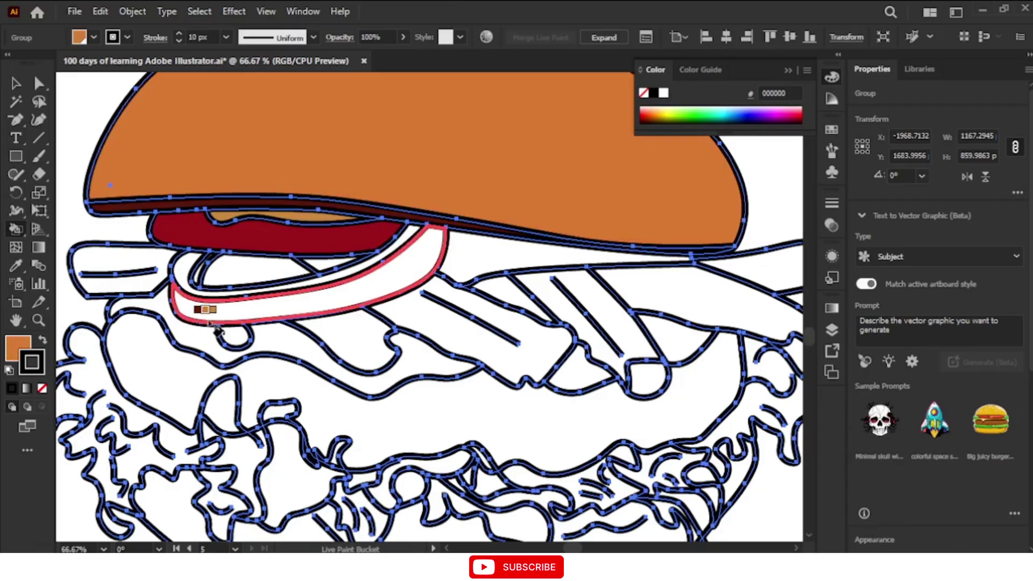
key("Left")
key("Left")
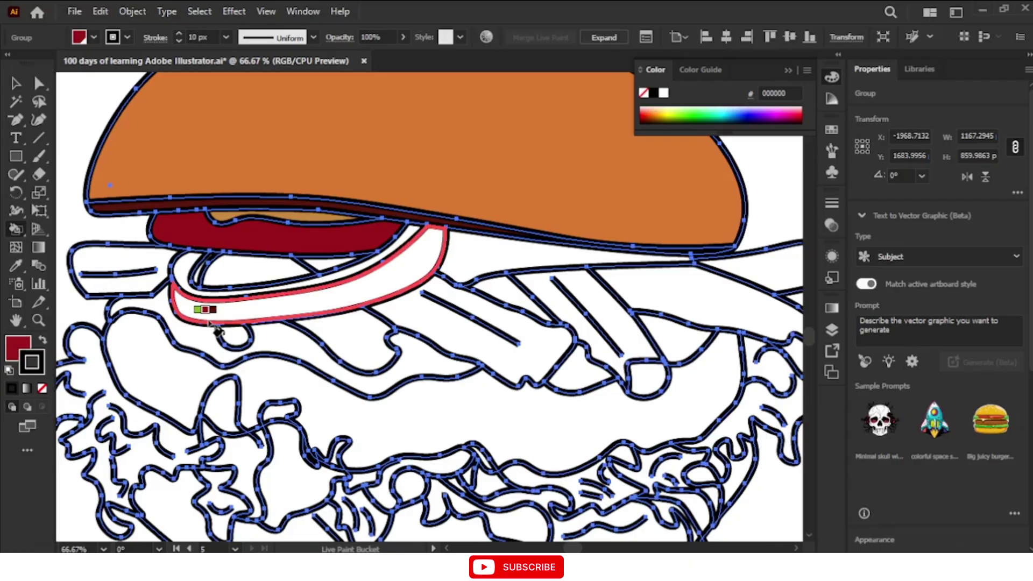
left_click(208, 321)
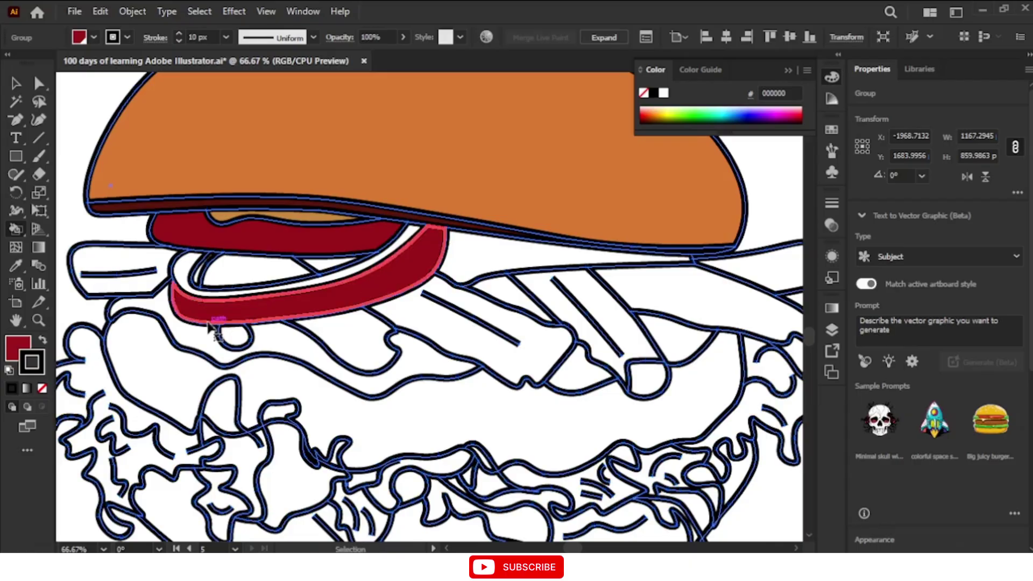
Step: Using the burger photo as reference, fill the area inside the lower onion ring with the golden-yellow swatch
key("ctrl+minus")
key("ctrl+minus")
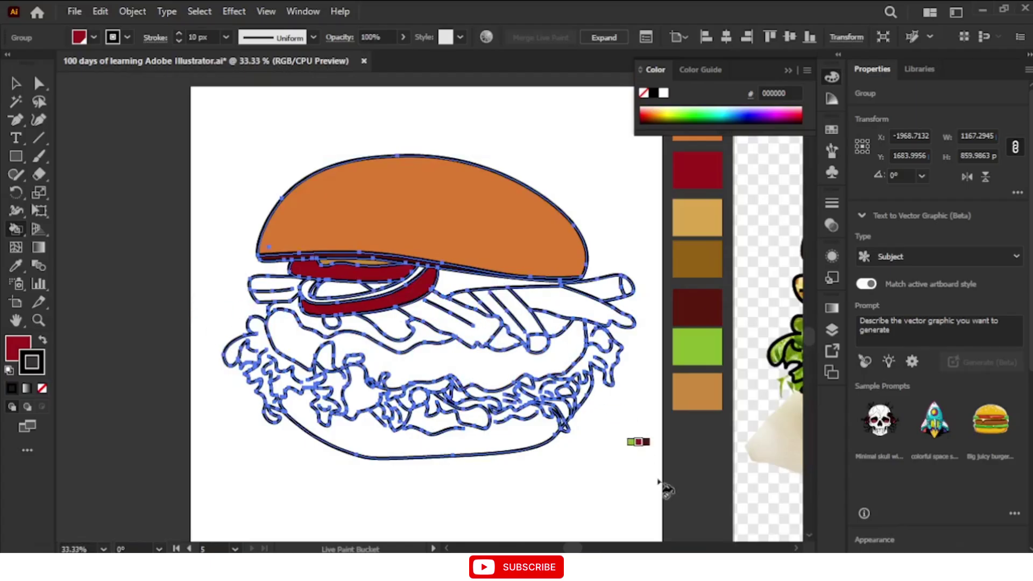
left_click(796, 547)
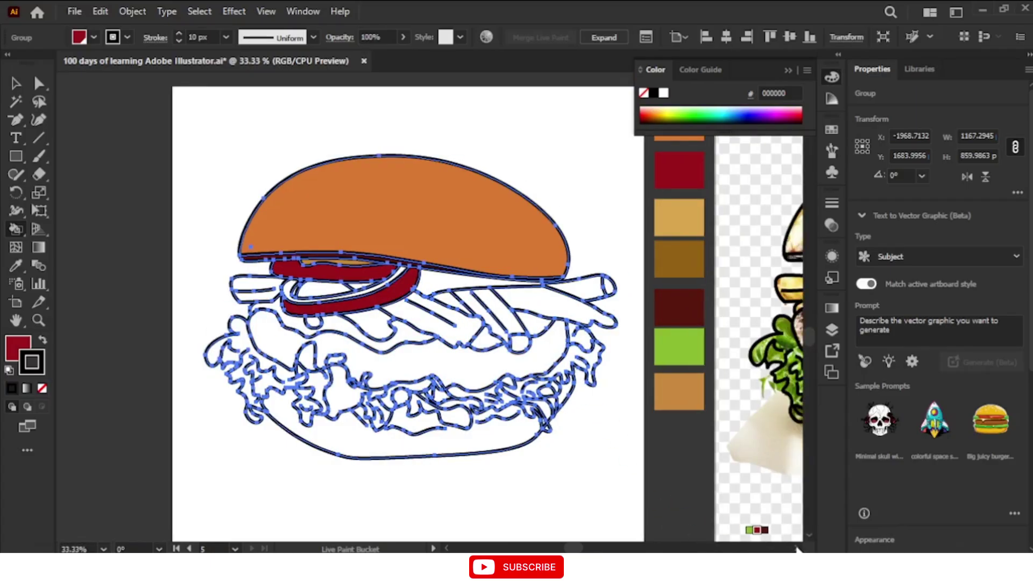
left_click(797, 548)
left_click(797, 548)
left_click(796, 547)
left_click(797, 548)
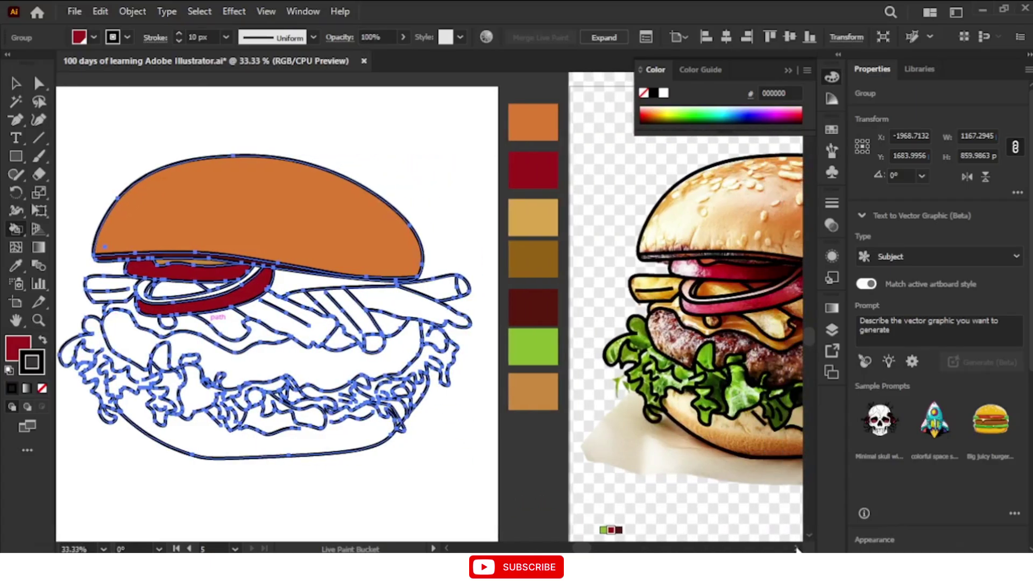
left_click(796, 548)
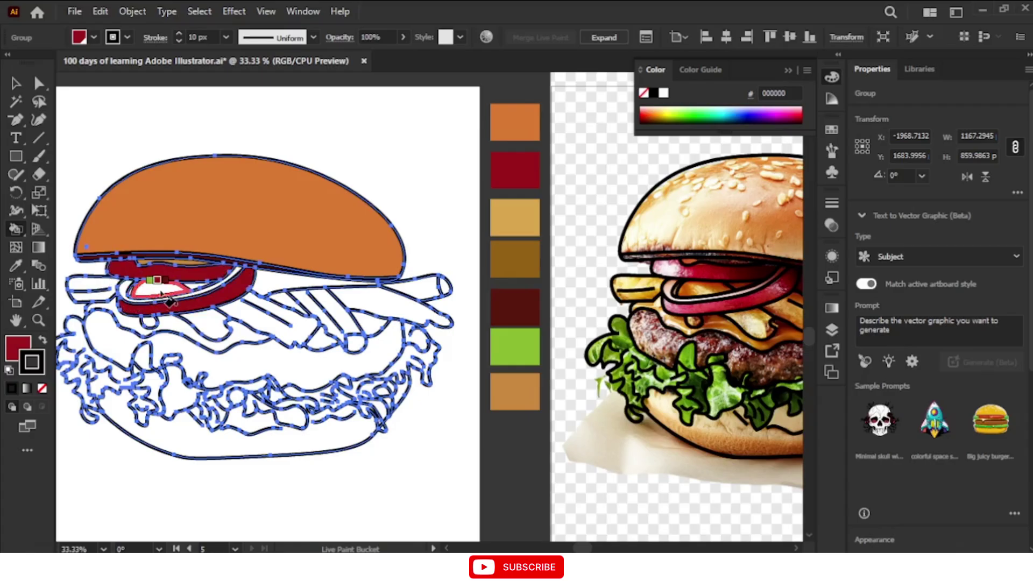
key("Left")
key("Left")
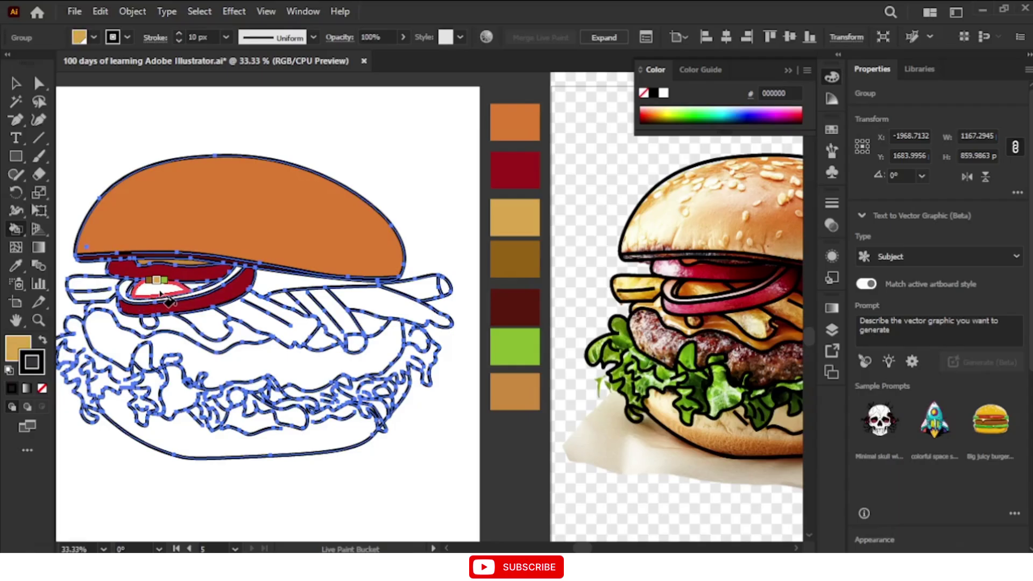
left_click(160, 294)
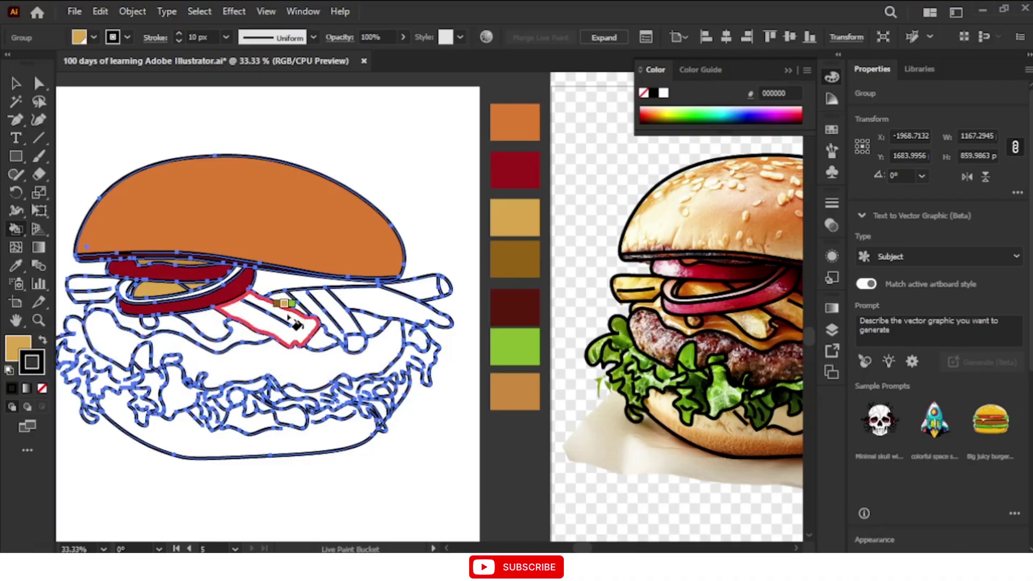
Step: Fill the French fries on both sides of the burger and below the onion rings with the golden-yellow swatch
left_click(285, 322)
left_click(339, 315)
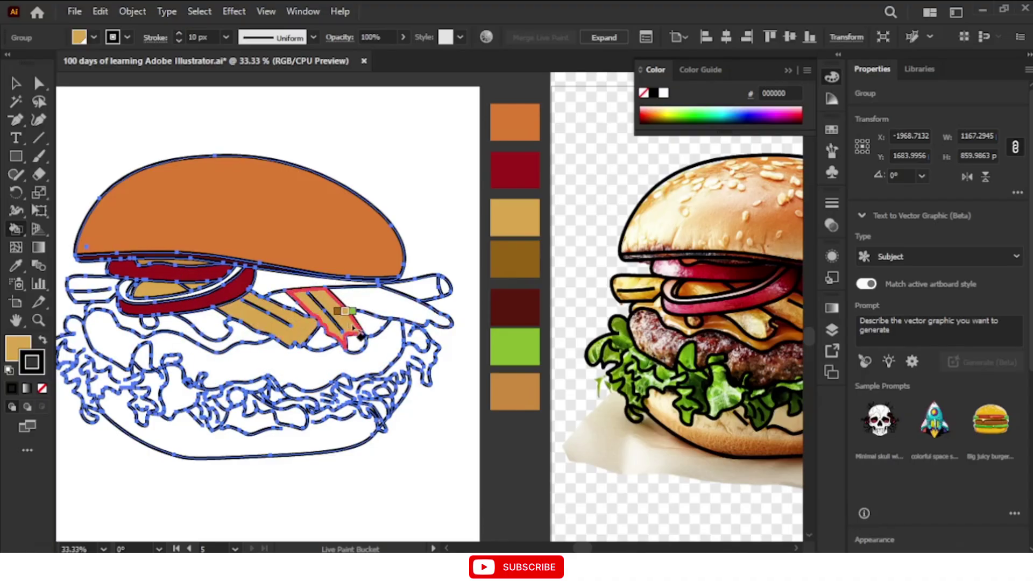
left_click(409, 317)
left_click(425, 285)
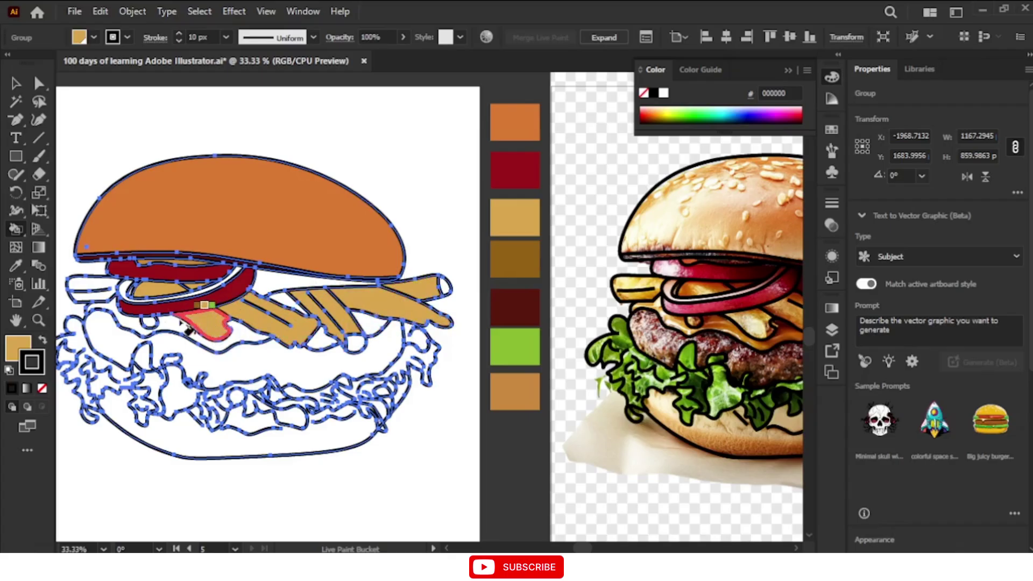
left_click(98, 282)
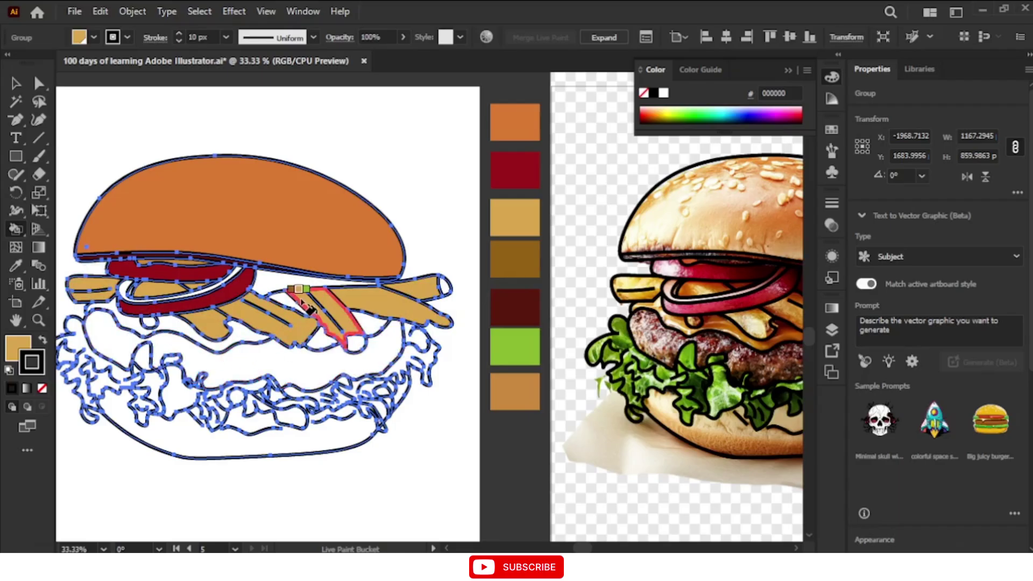
left_click(292, 280)
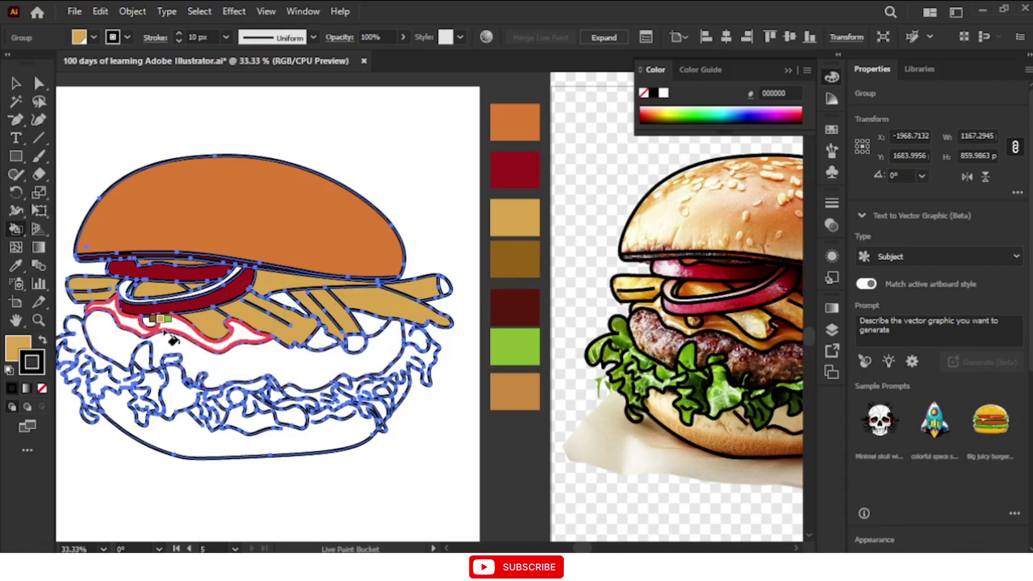
Step: Switch the Live Paint Bucket to the orange swatch and fill the melted cheese areas beneath the fries with it
key("Right")
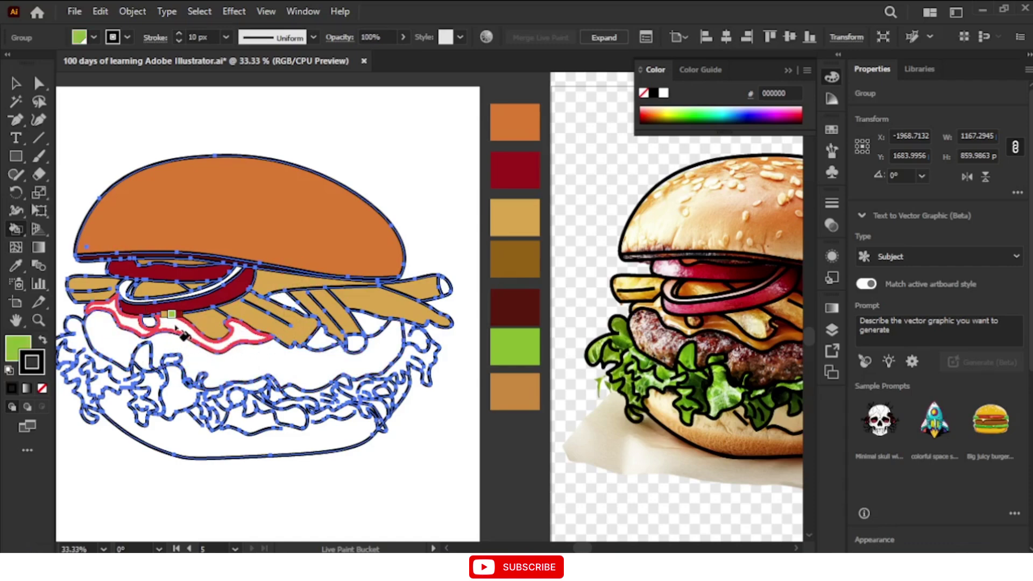
key("Left")
key("Right")
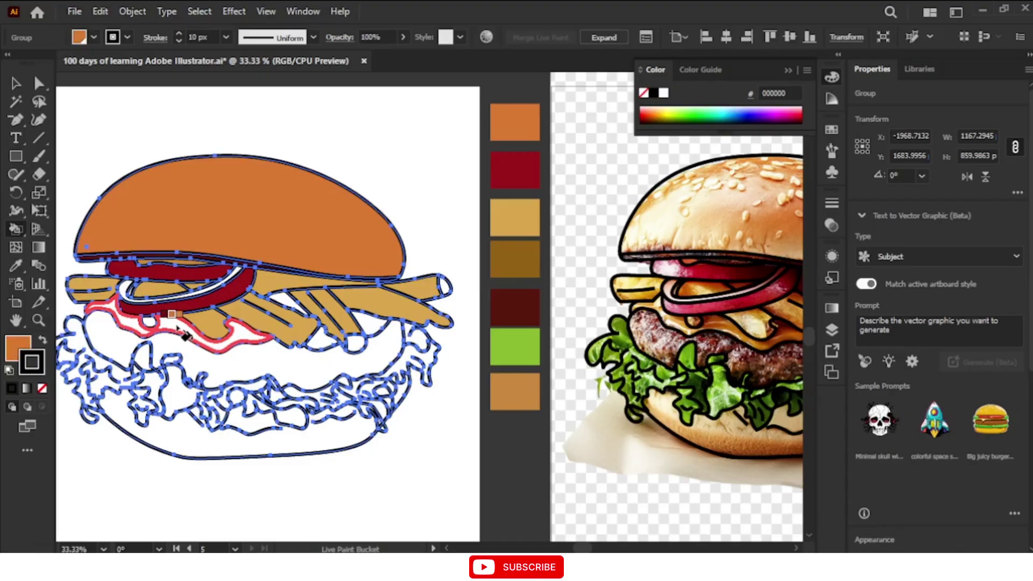
left_click(183, 334)
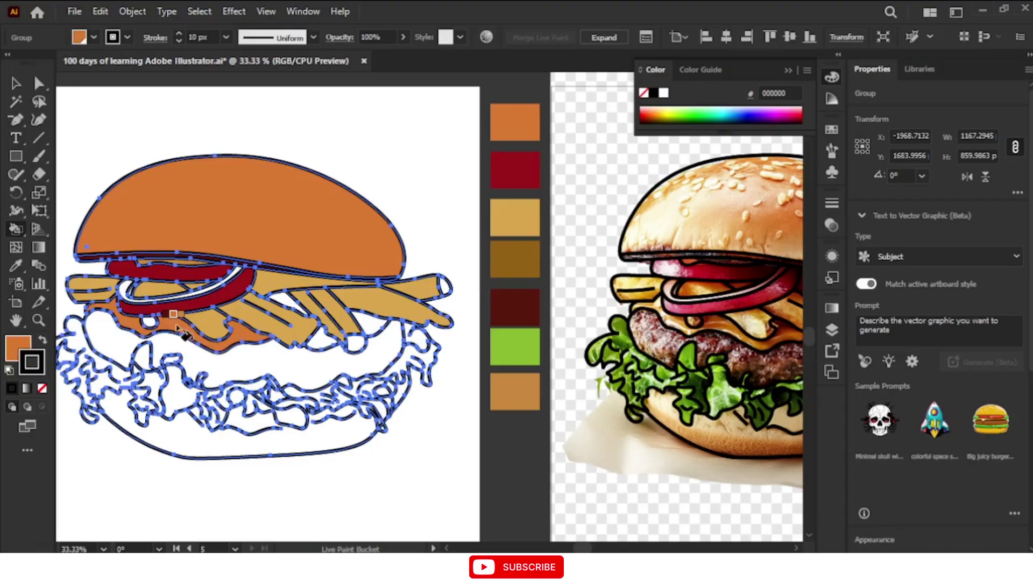
left_click(323, 339)
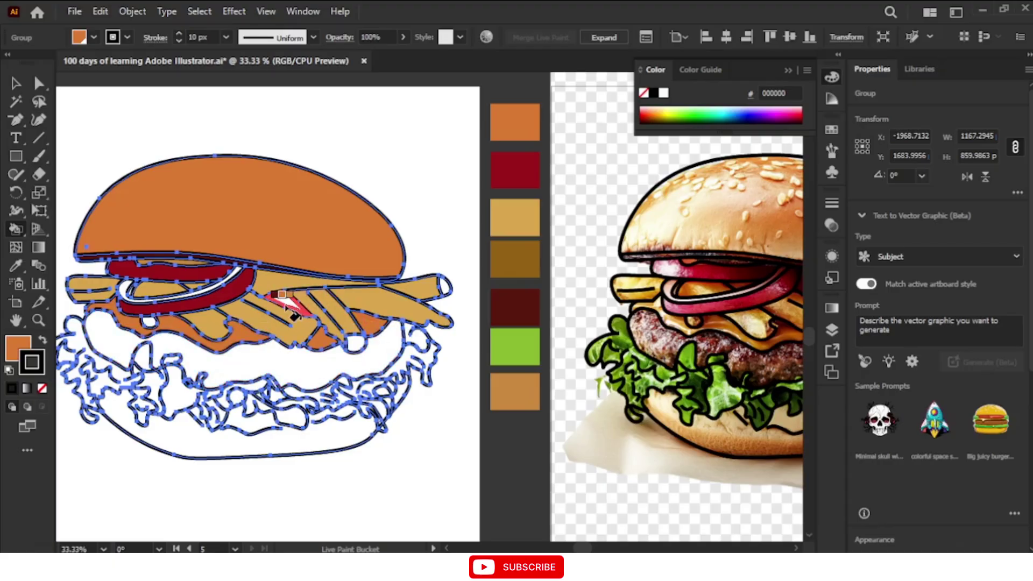
Step: Cycle back to the golden-yellow swatch and fill the small white gap between the middle fries
key("Left")
key("Left")
key("Left")
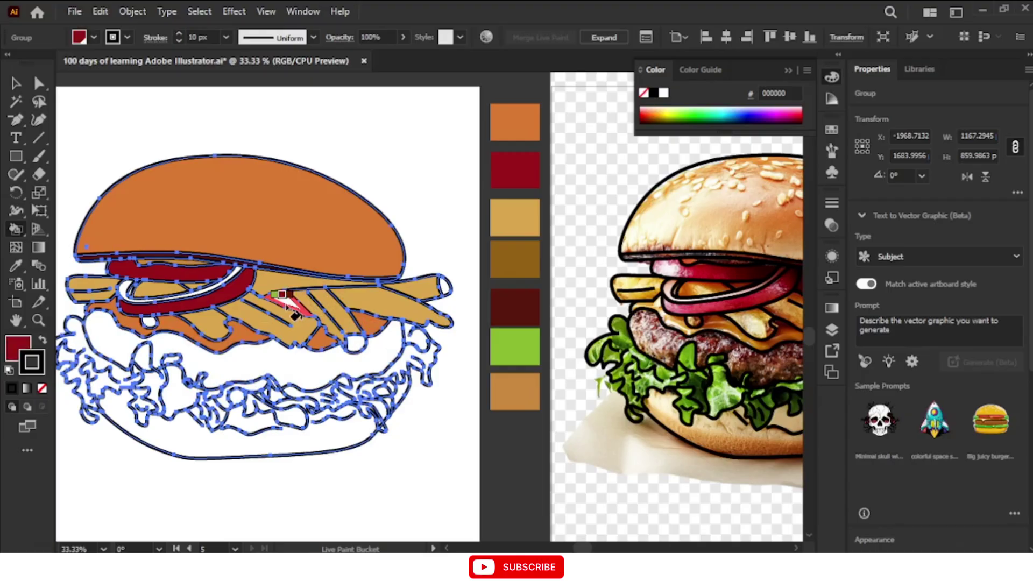
key("Left")
left_click(291, 310)
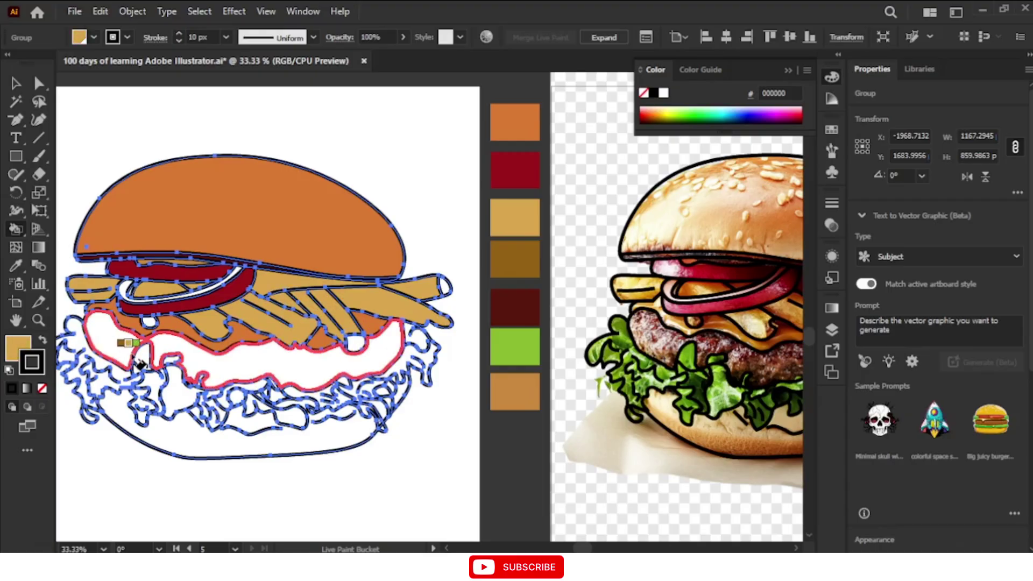
Step: Fill the small round piece below the onion ring and the cut ends of two fries with the brown swatch
key("Left")
left_click(160, 333)
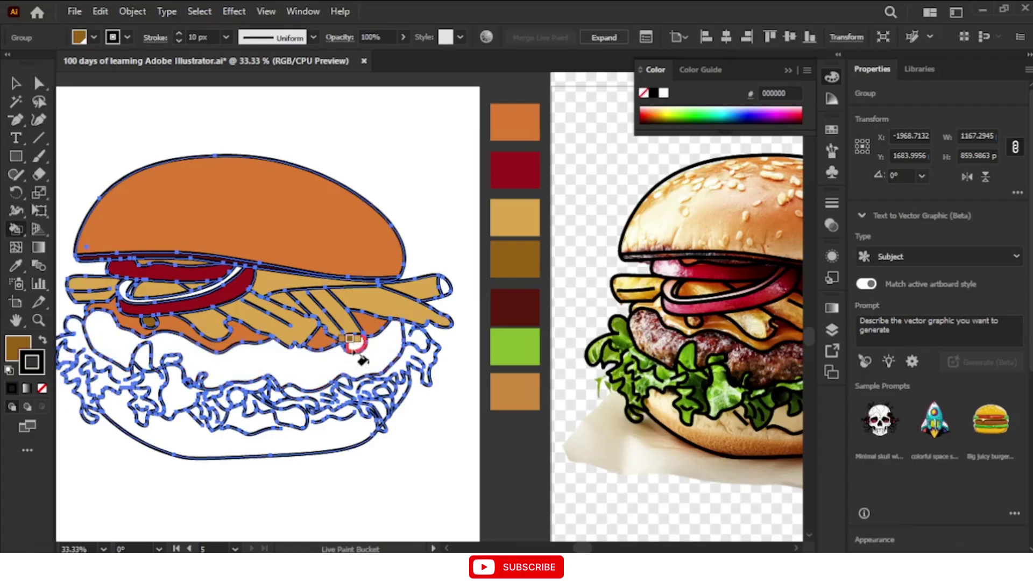
key("Right")
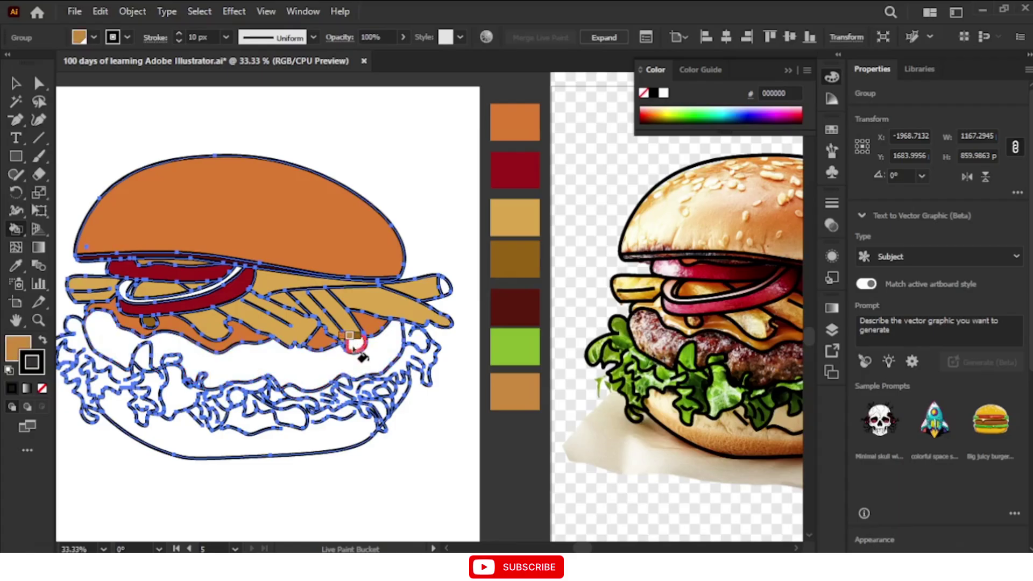
key("Left")
left_click(356, 347)
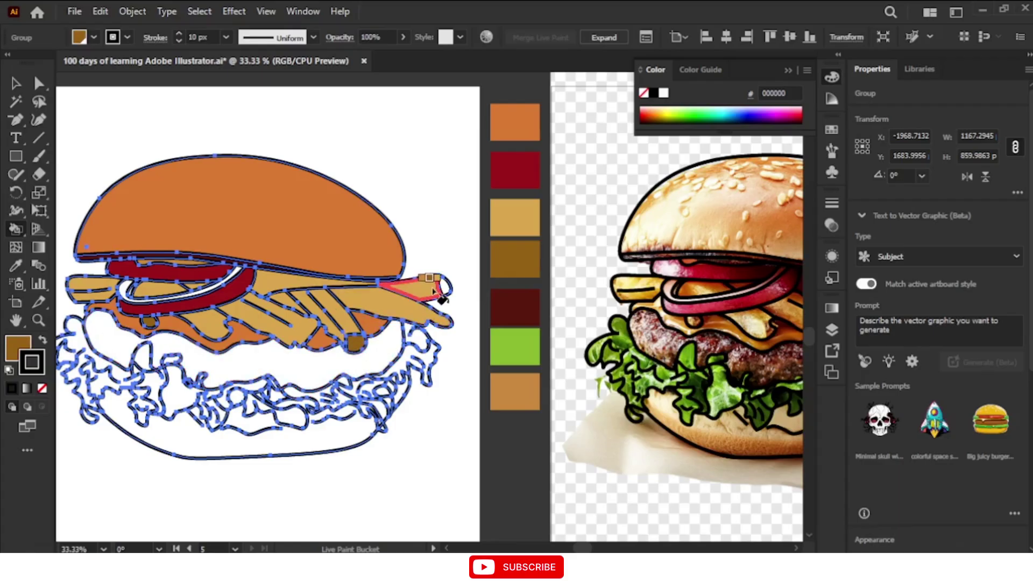
left_click(450, 290)
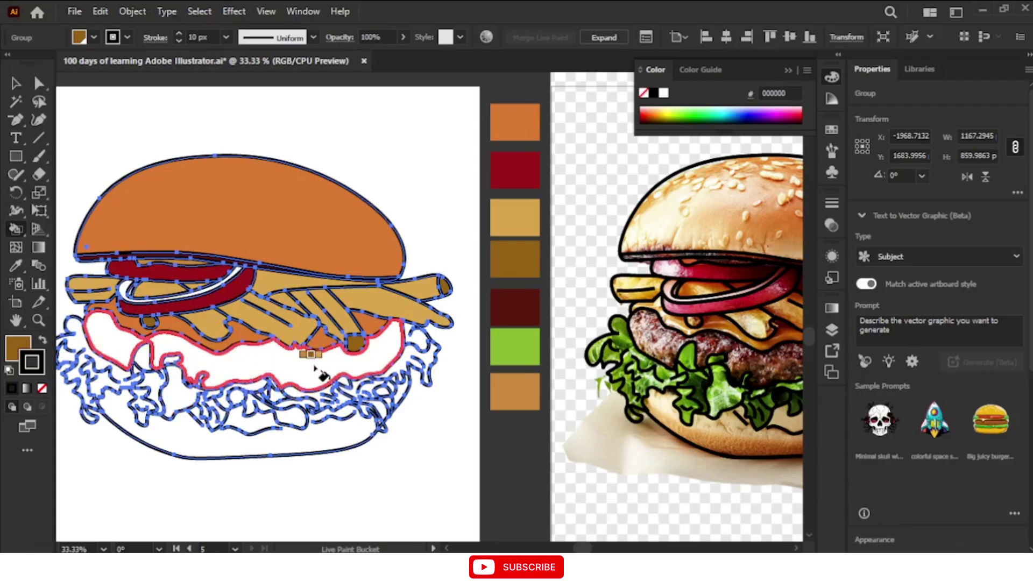
Step: Cycle to the dark maroon swatch and fill the burger patty with it
key("Right")
key("Right")
key("Right")
key("Right")
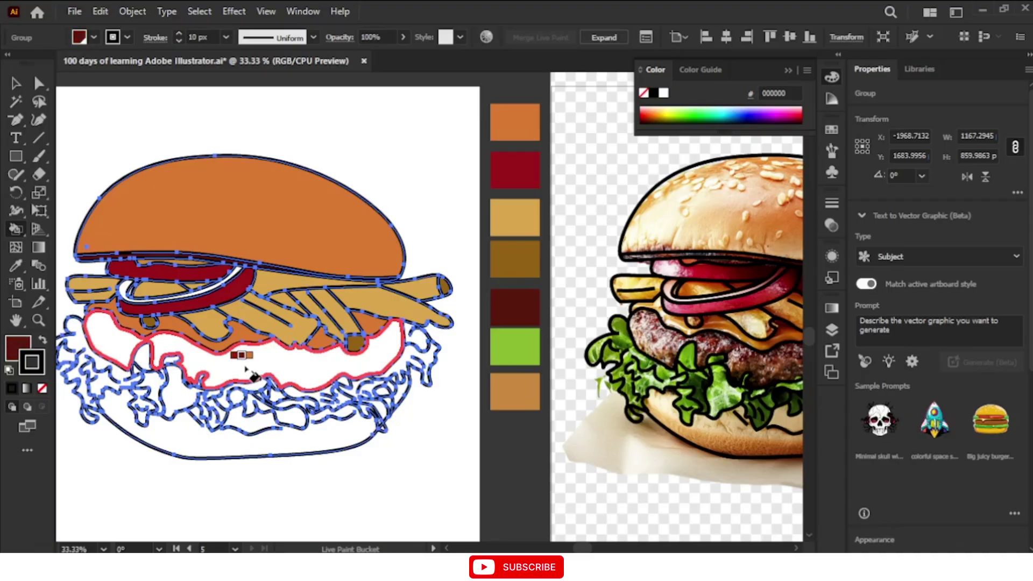
left_click(251, 364)
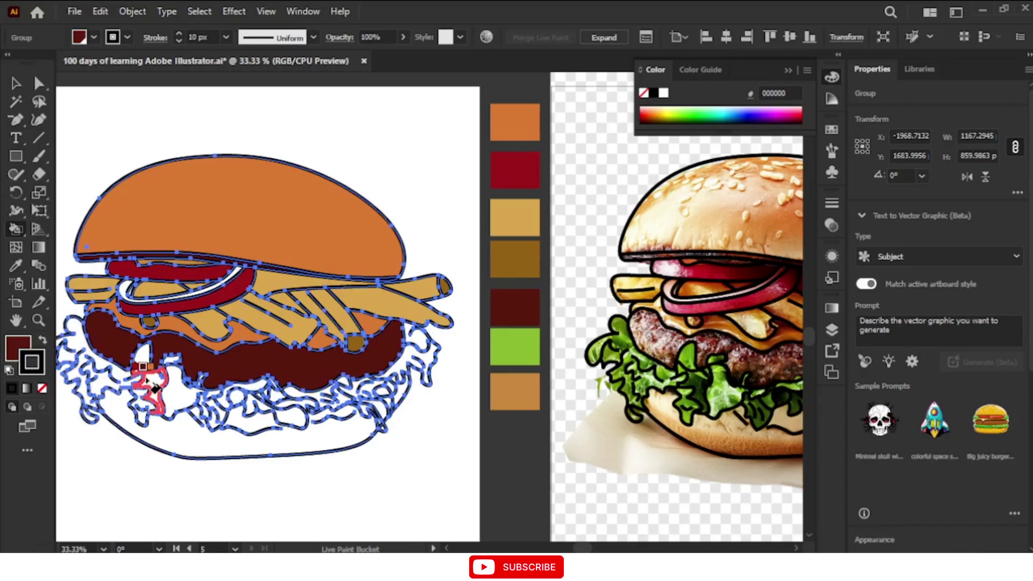
key("v")
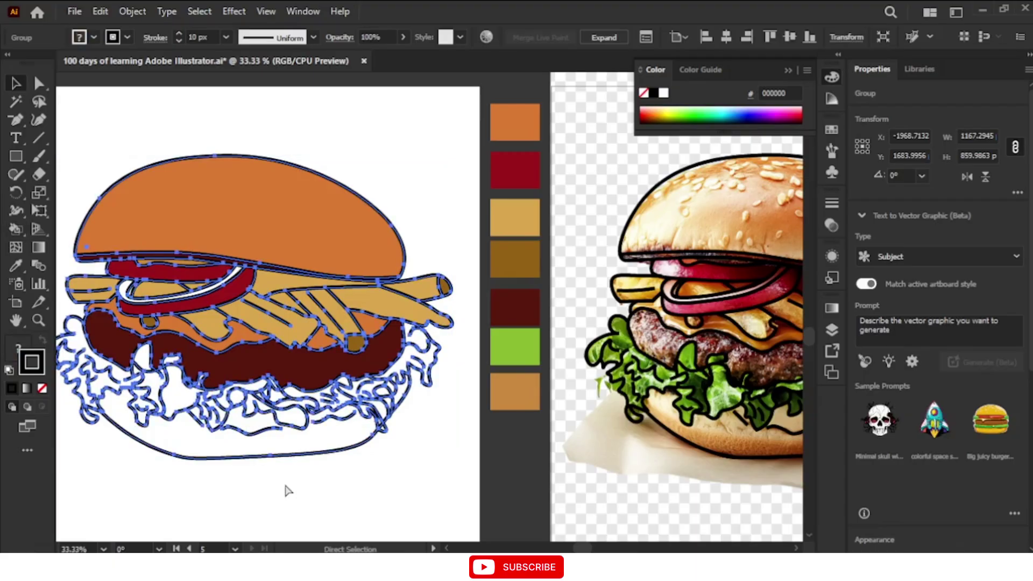
key("ctrl+equal")
left_click(125, 413)
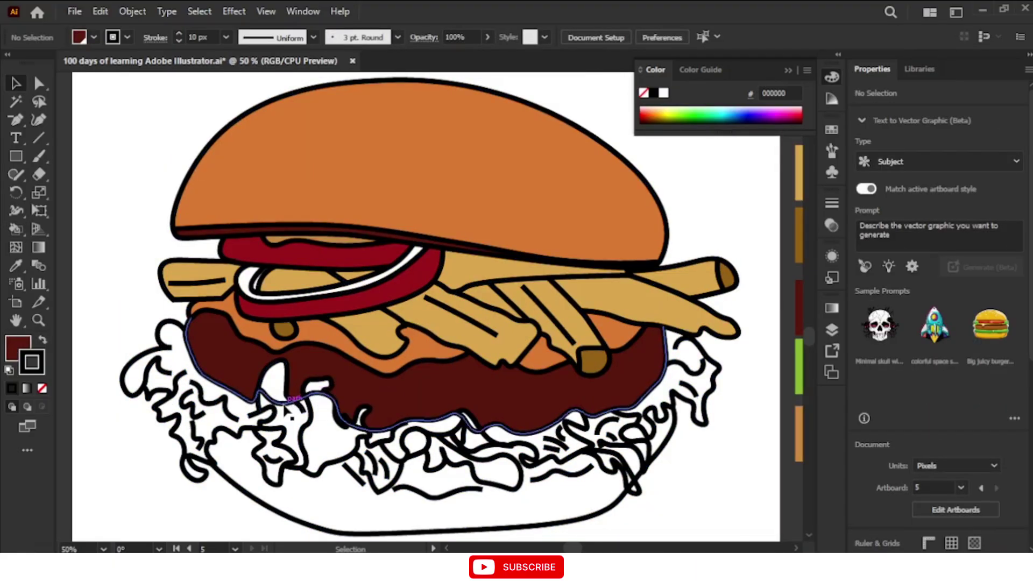
left_click(284, 408)
key("ctrl+equal")
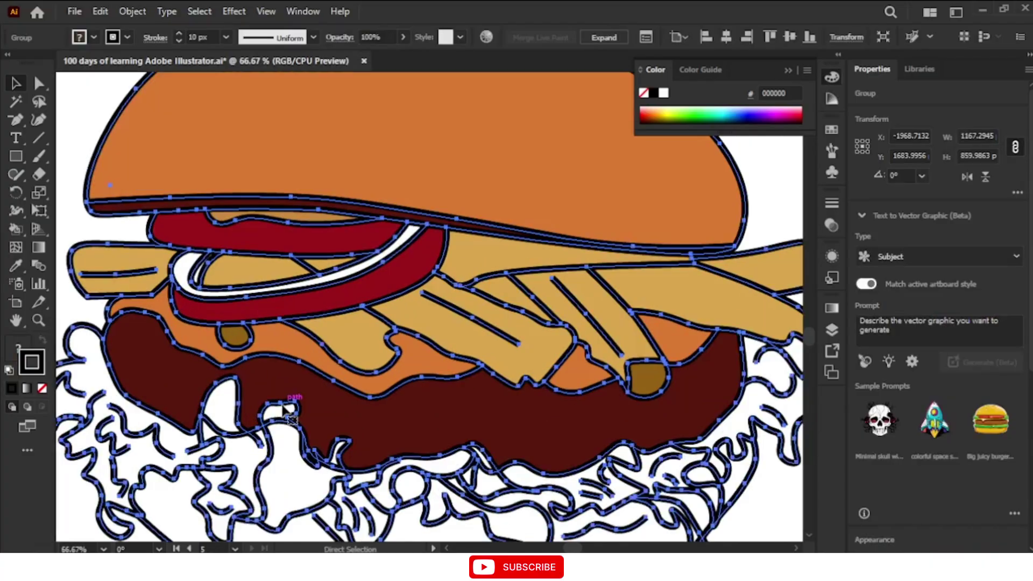
scroll(284, 408, "down", 2)
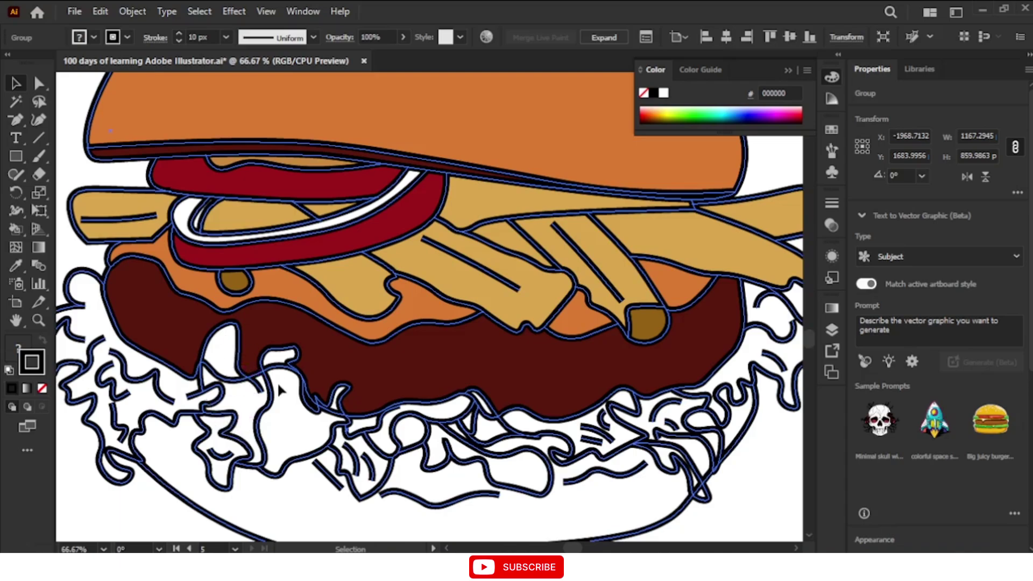
left_click(14, 230)
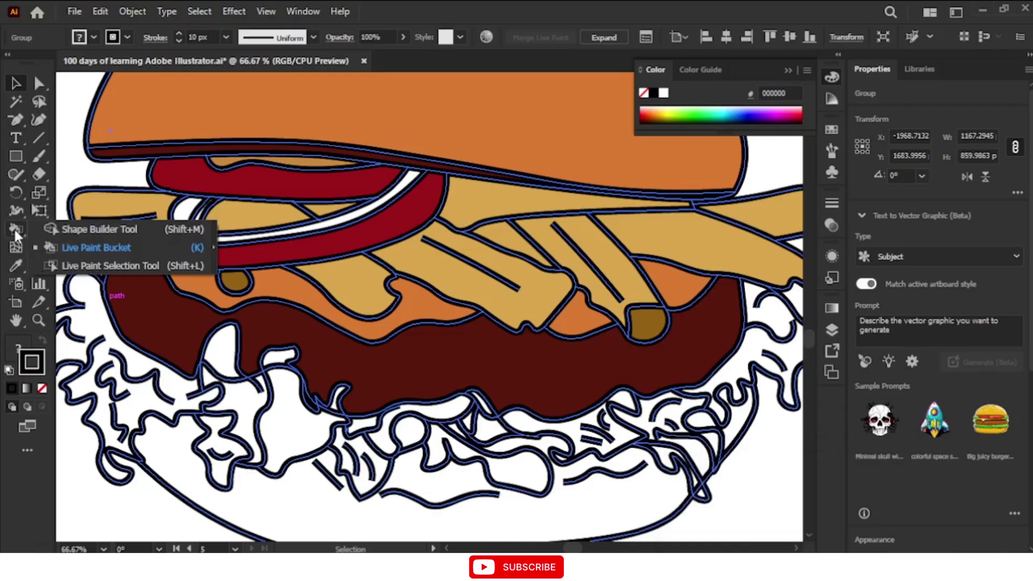
left_click(45, 230)
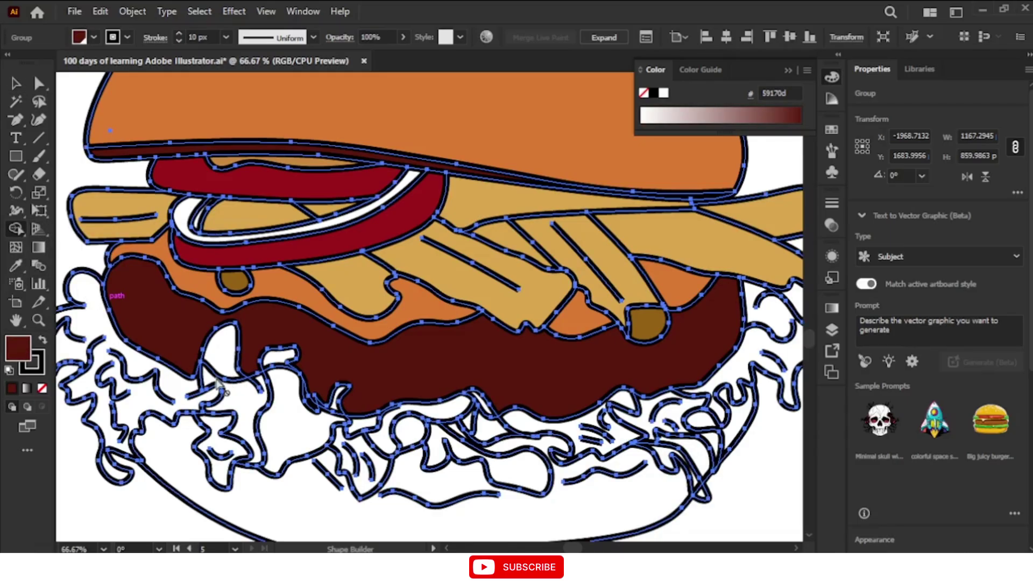
key("v")
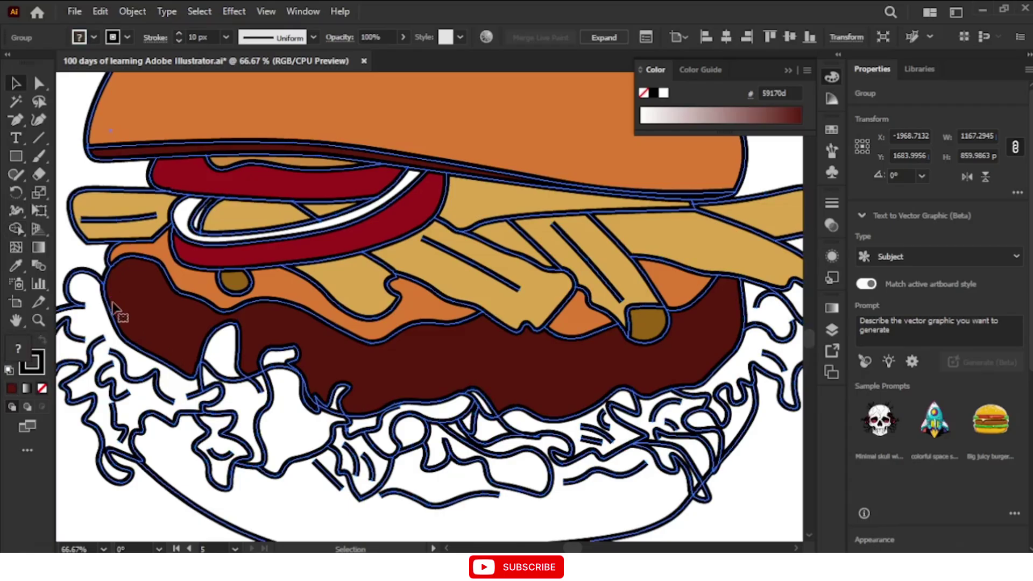
left_click(85, 262)
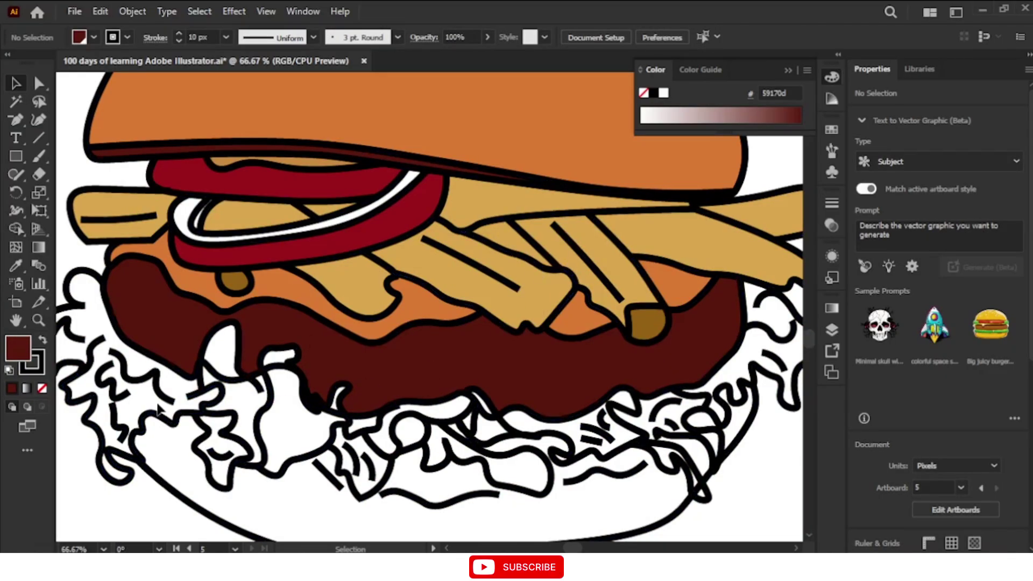
Step: Close the floating Color panel that covers part of the artboard
left_click(793, 74)
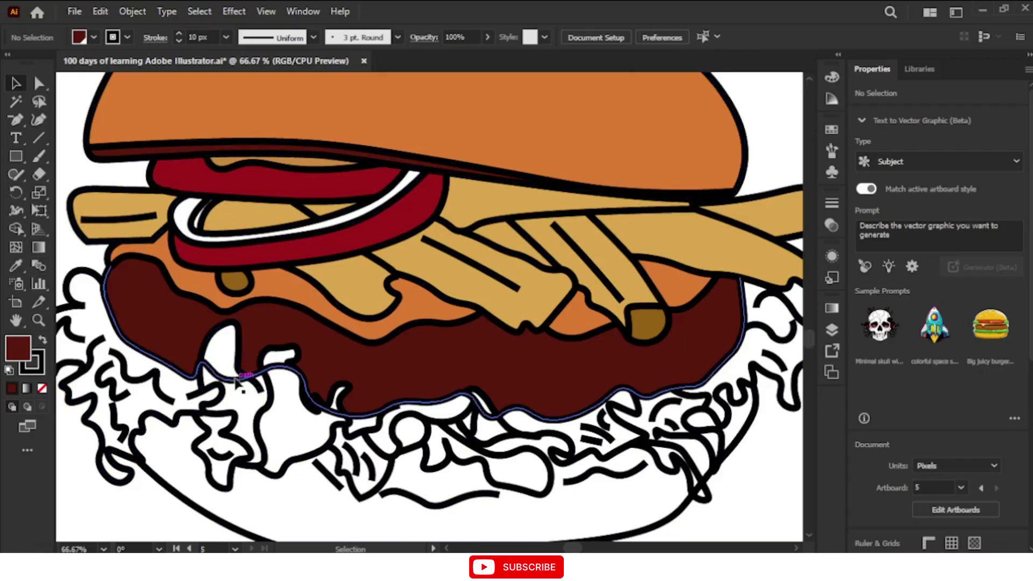
double_click(237, 381)
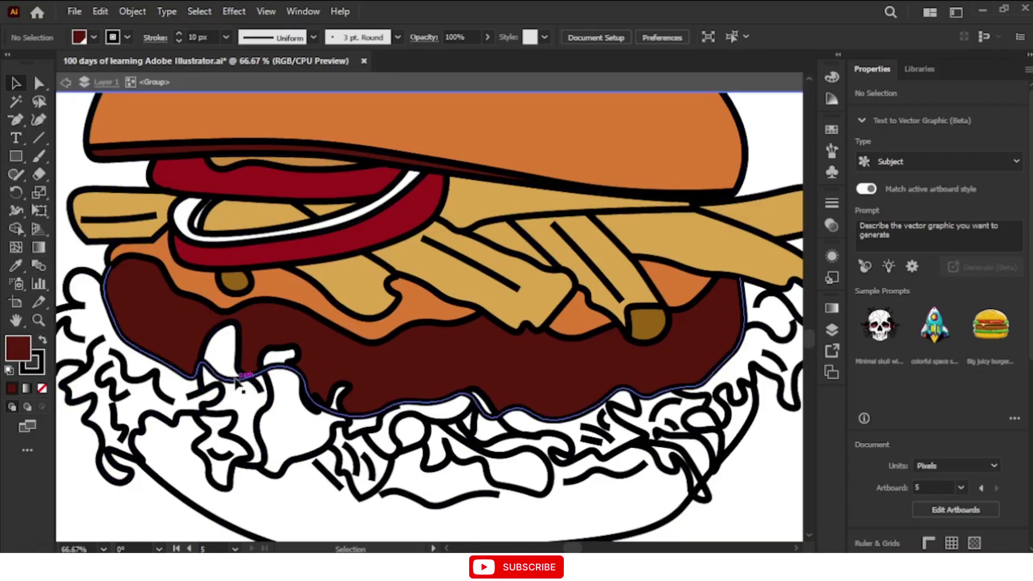
key("ctrl+a")
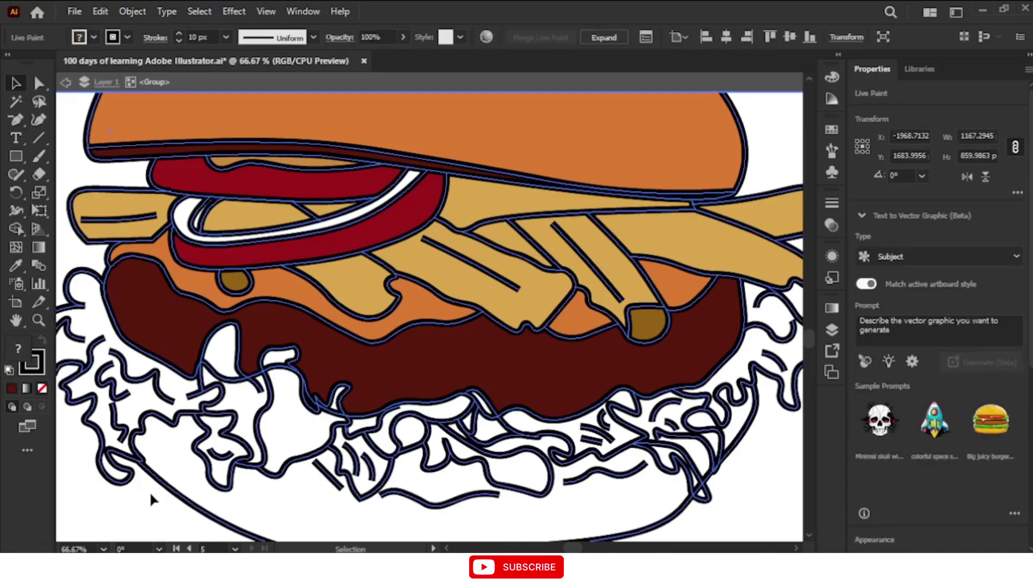
left_click(157, 489)
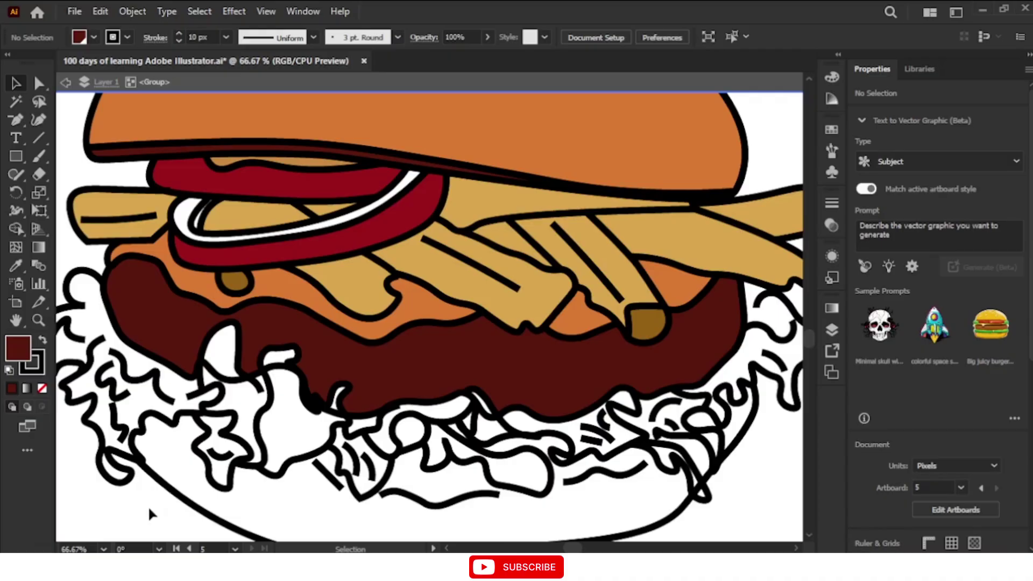
double_click(147, 505)
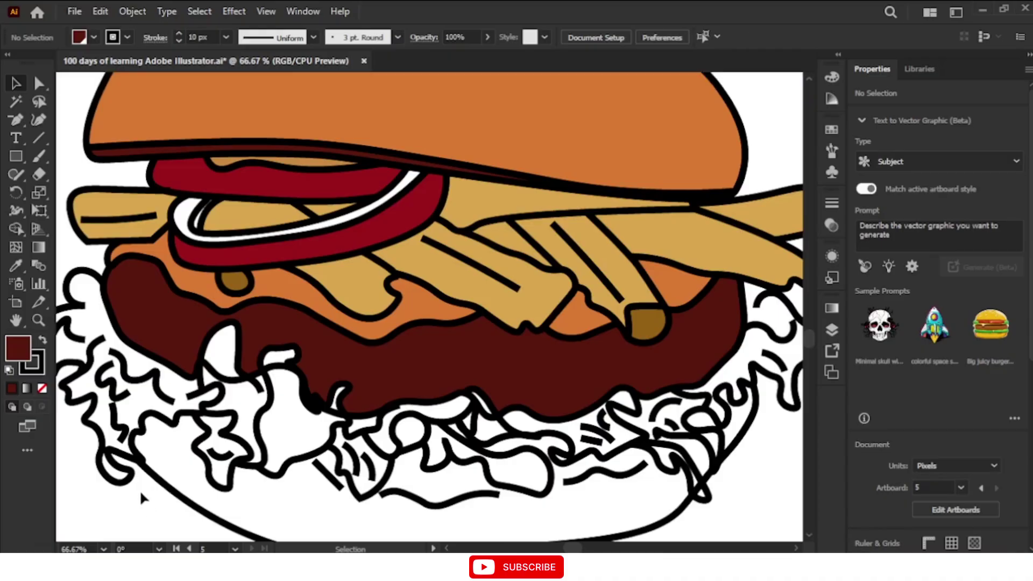
Step: Isolate the burger group down to its Live Paint object and select the patty's lower outline
left_click(220, 379)
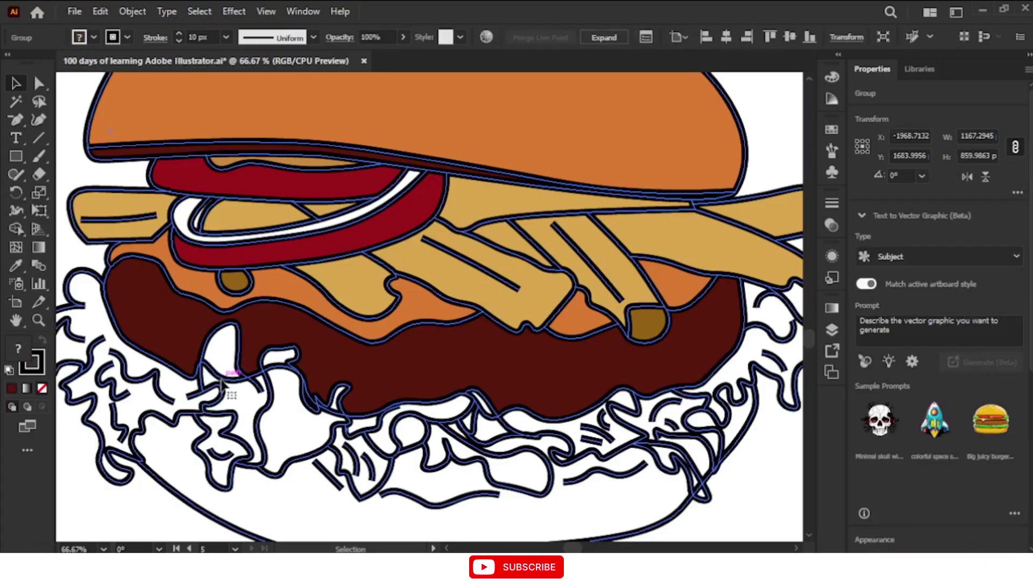
double_click(220, 379)
left_click(220, 379)
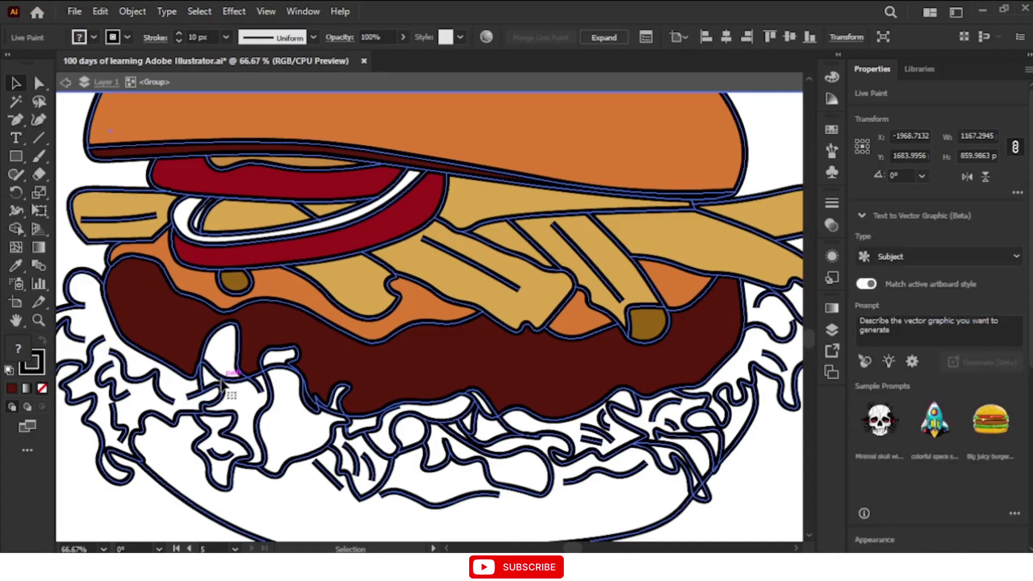
double_click(220, 378)
left_click(222, 383)
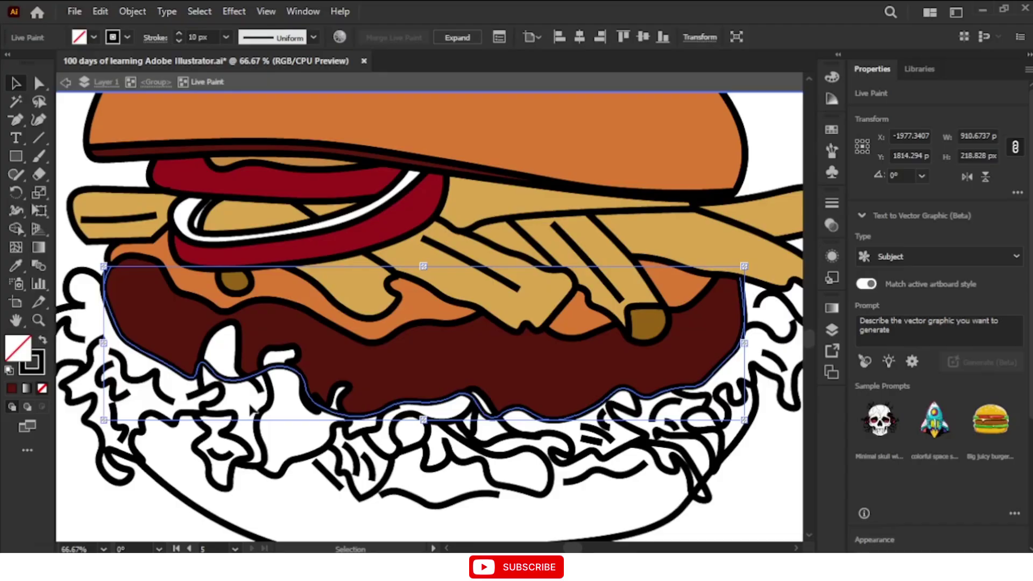
Step: Try the Shape Builder on the patty's lower outline together with the lettuce leaf path overlapping it, then deselect both
left_click(216, 355)
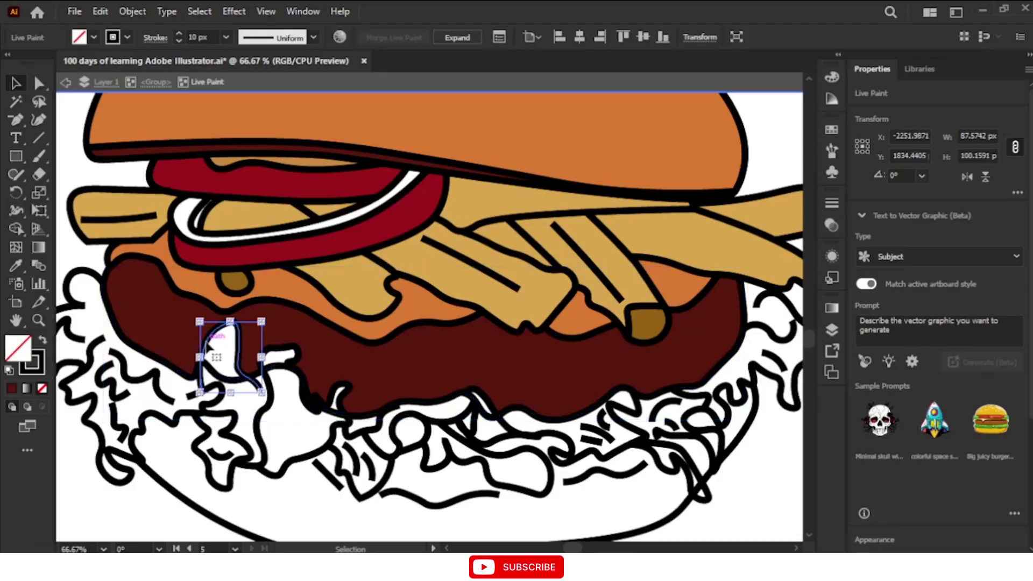
left_click(239, 385)
left_click(16, 228)
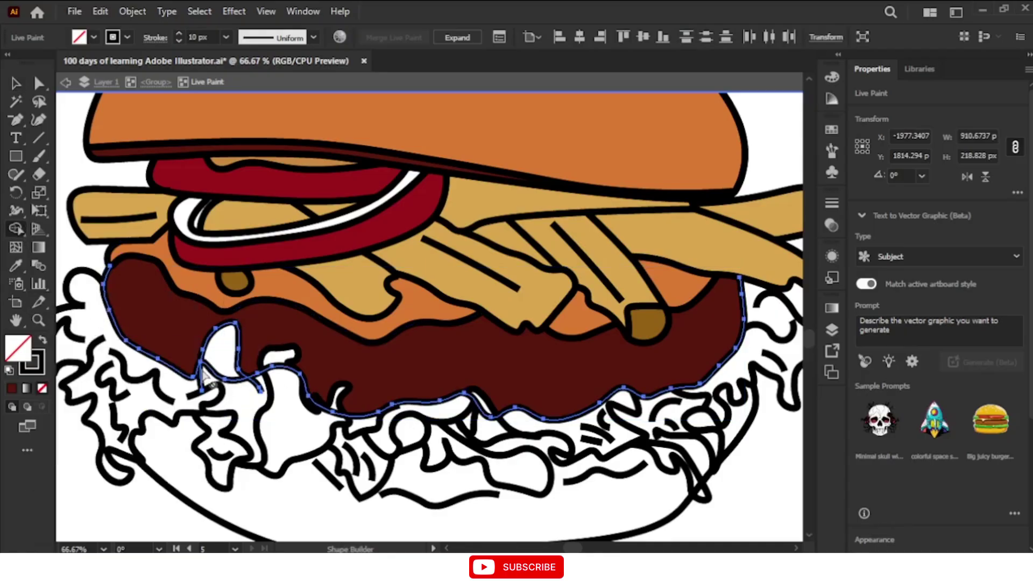
left_click(16, 83)
left_click(62, 141)
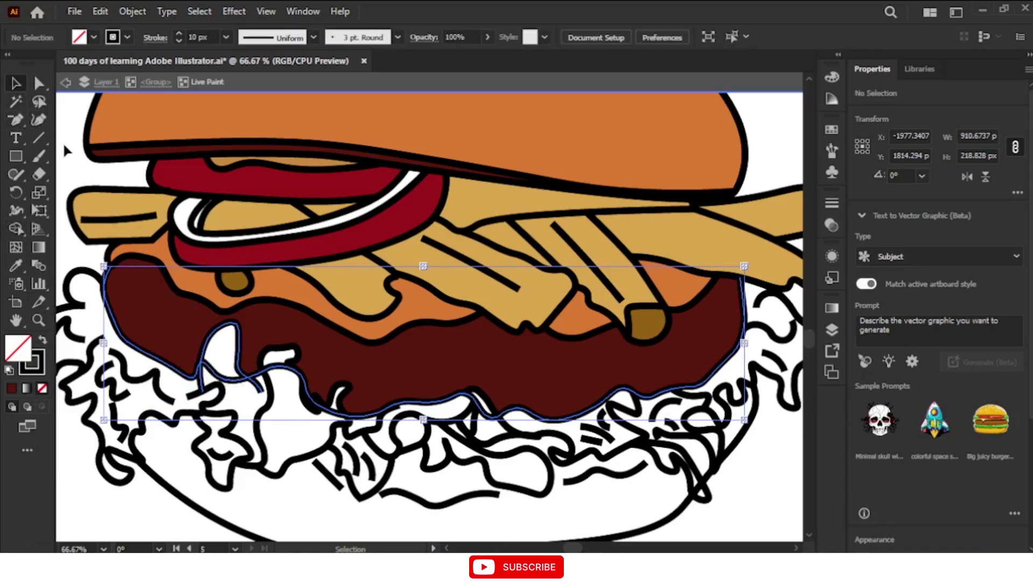
Step: Exit isolation mode and select the whole burger Live Paint group
double_click(62, 141)
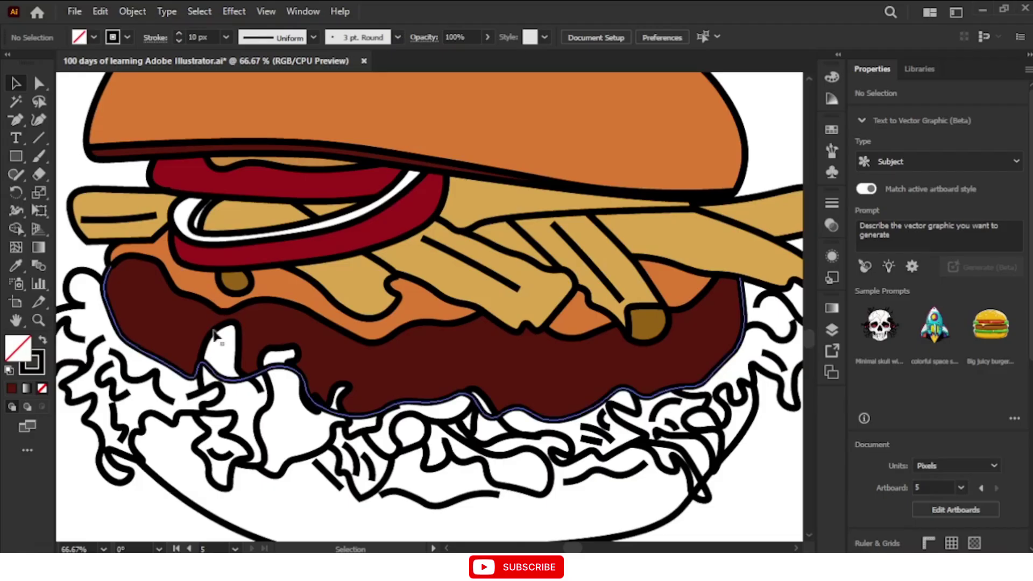
left_click(219, 378)
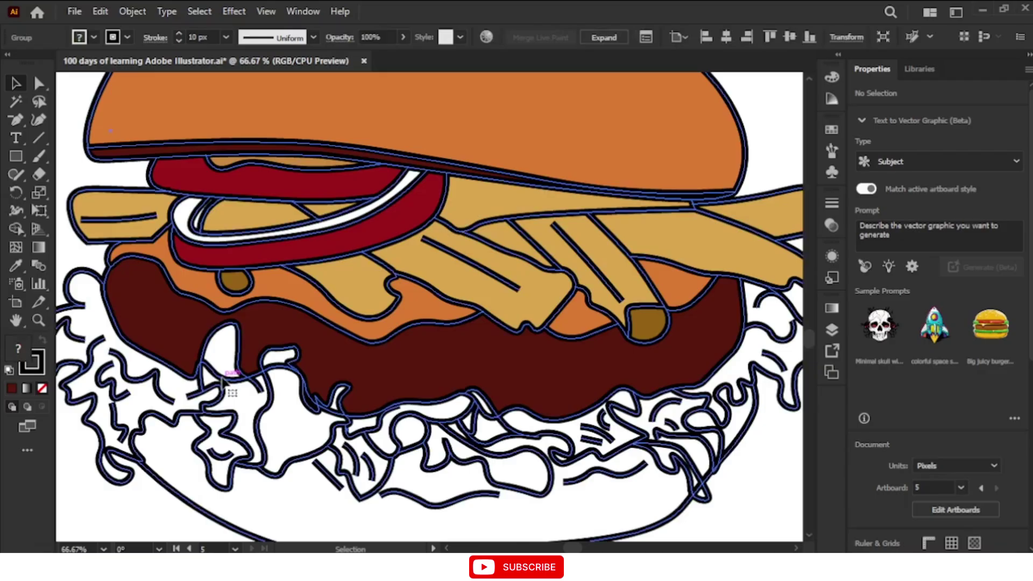
Step: Expand the burger group's object, fill and stroke, deselect it and select all the artwork again
left_click(141, 12)
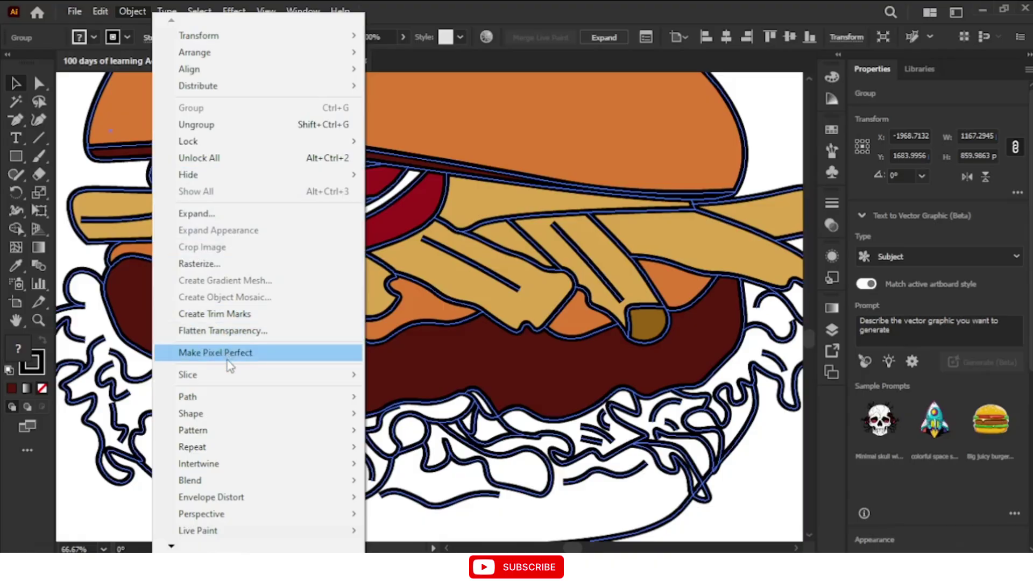
mouse_move(248, 398)
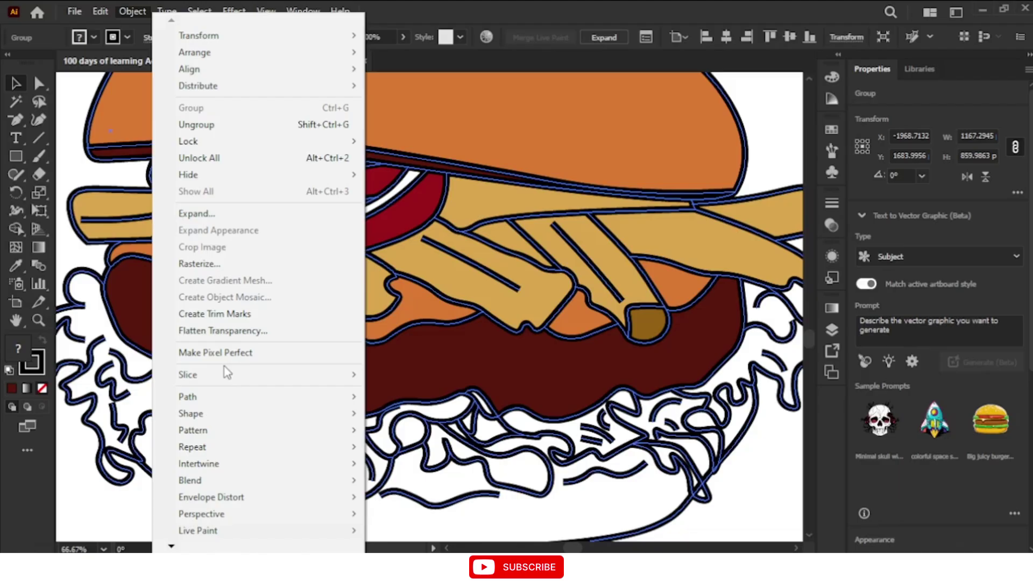
left_click(244, 215)
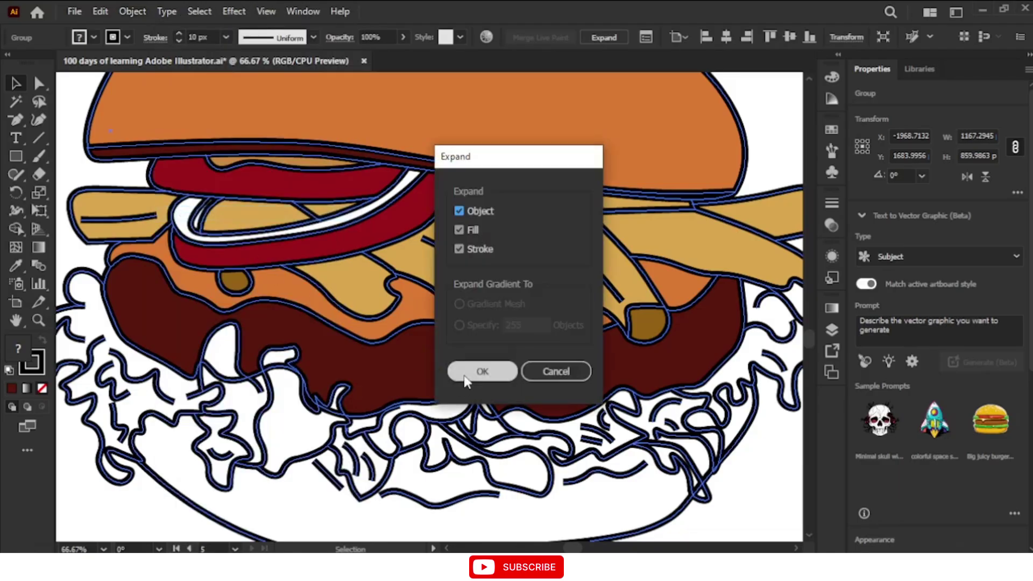
left_click(476, 372)
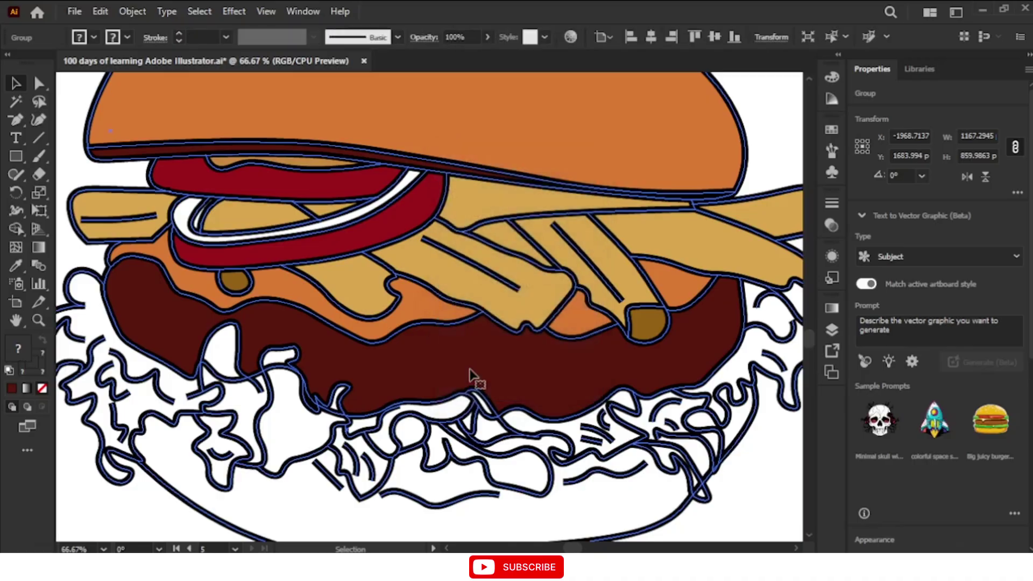
left_click(134, 505)
key("ctrl+a")
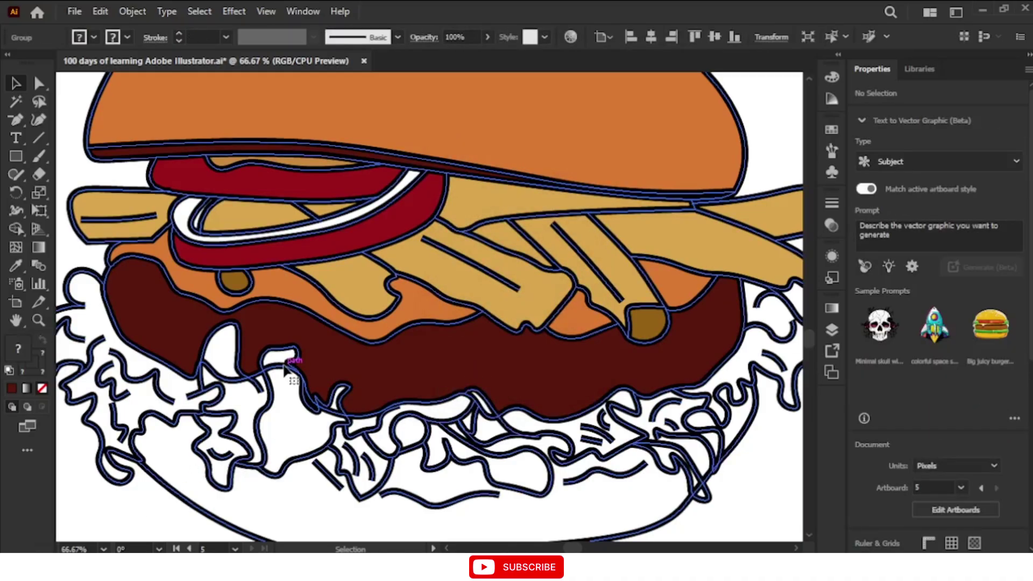
Step: Try the Shape Builder on the burger patty, deselect, and undo back to the unexpanded Live Paint group
left_click(18, 228)
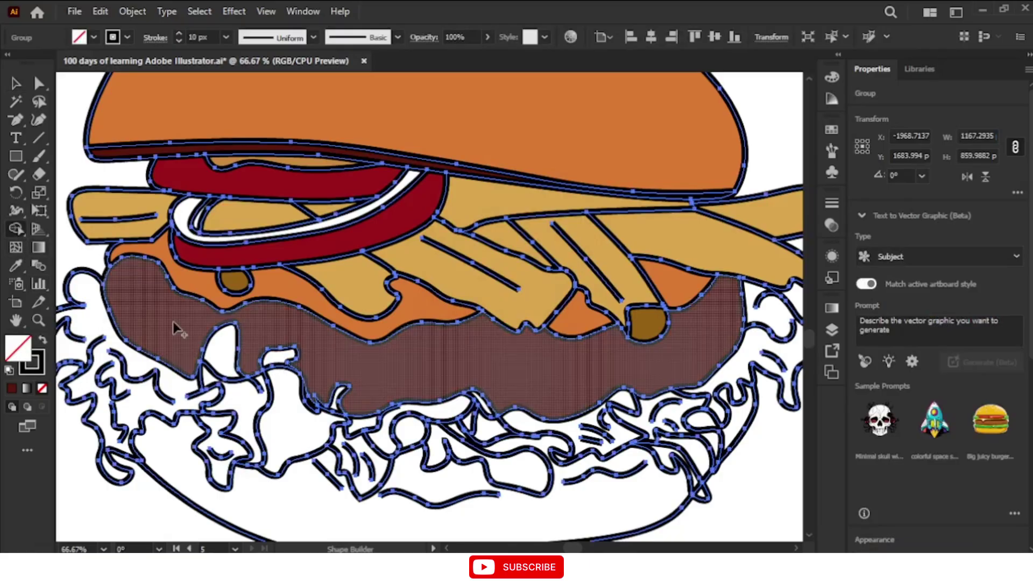
left_click(170, 317)
left_click(18, 81)
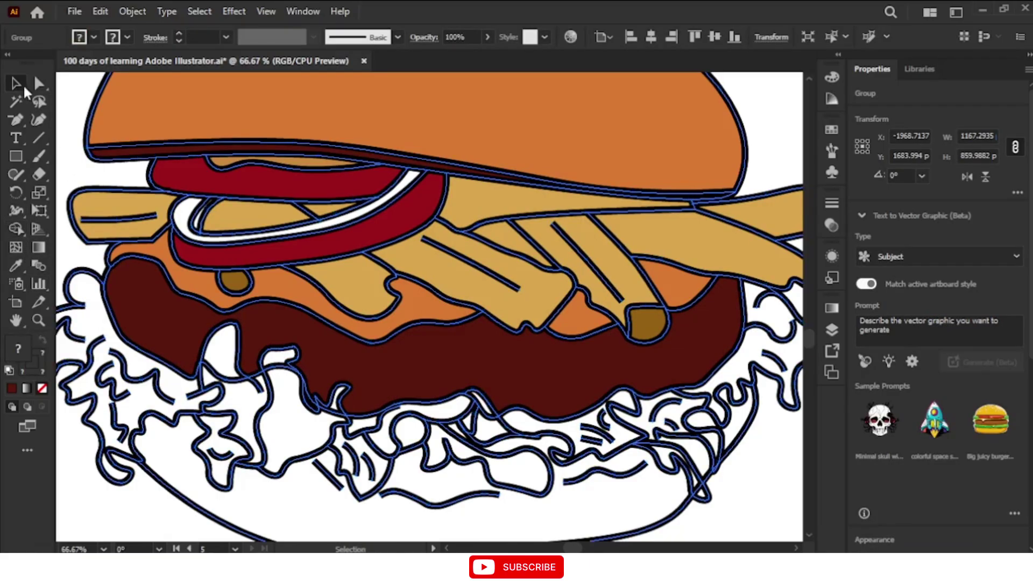
left_click(73, 141)
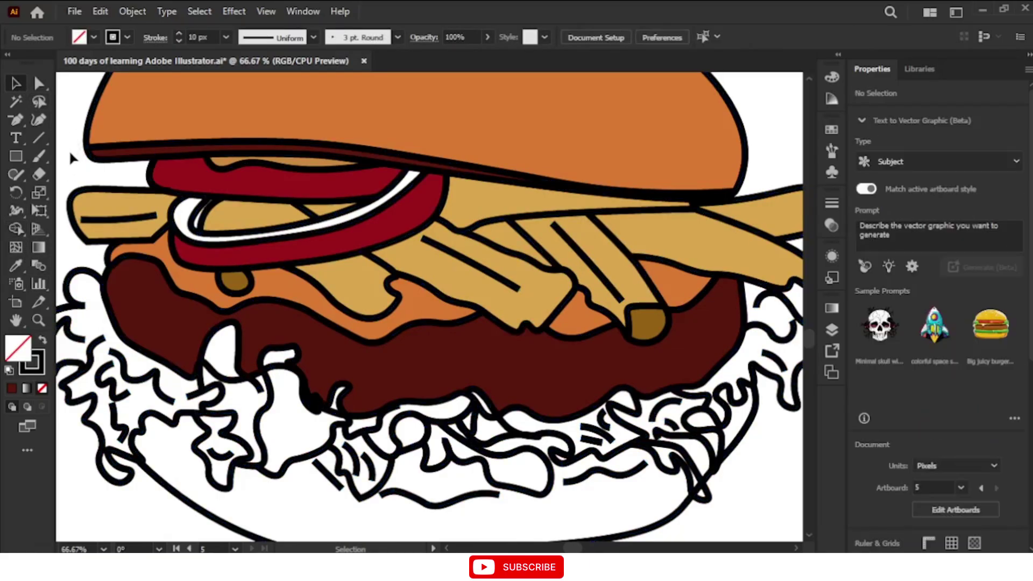
key("ctrl+a")
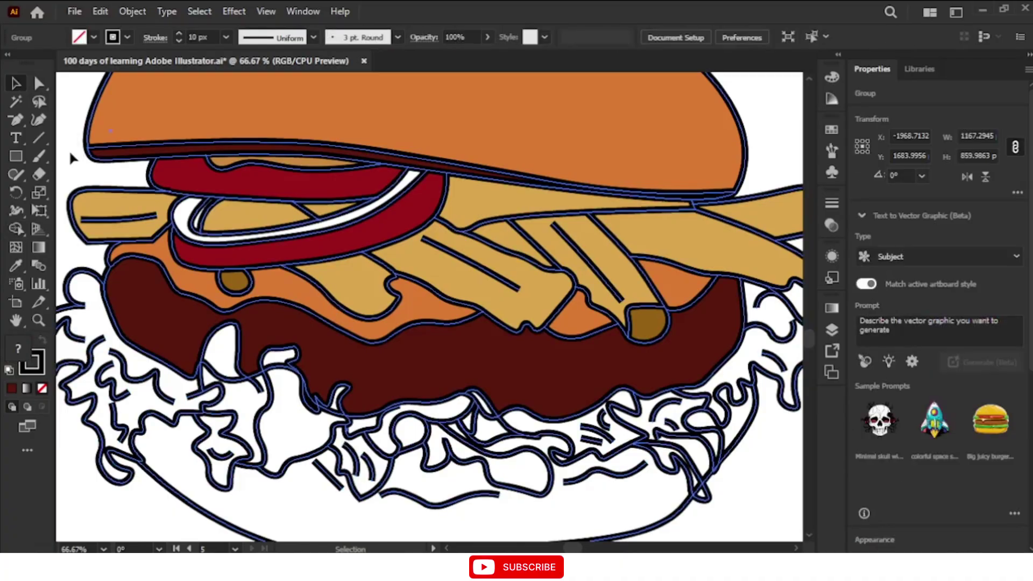
left_click(72, 164)
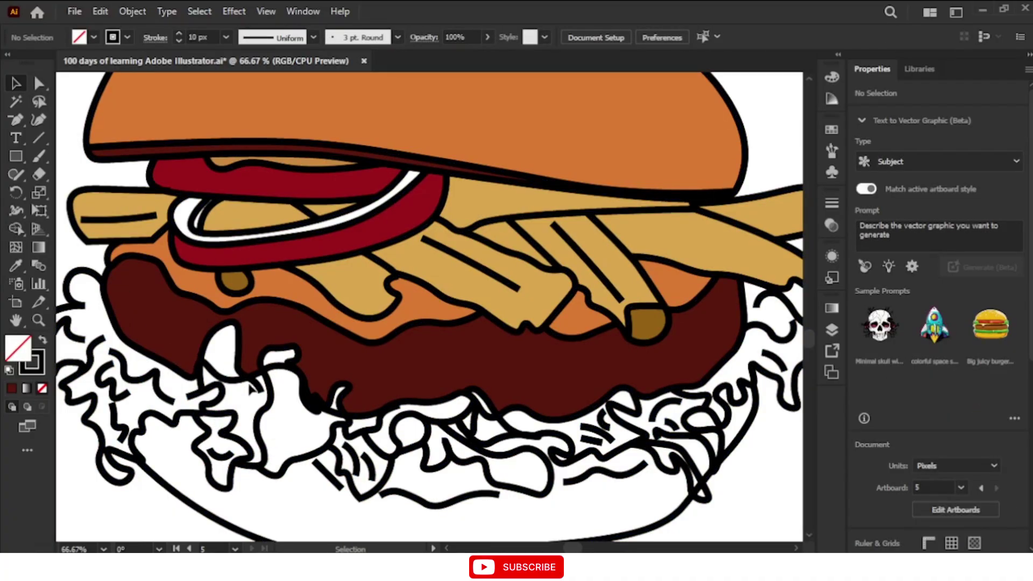
Step: Expand the burger's Live Paint group with Object, Fill and Stroke enabled, and reselect the expanded group
left_click(253, 385)
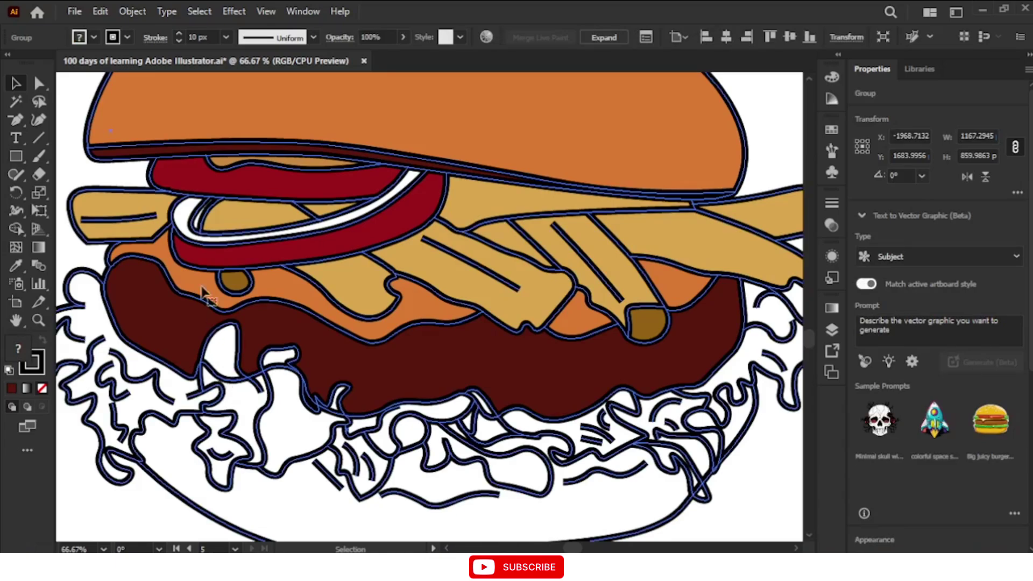
left_click(133, 12)
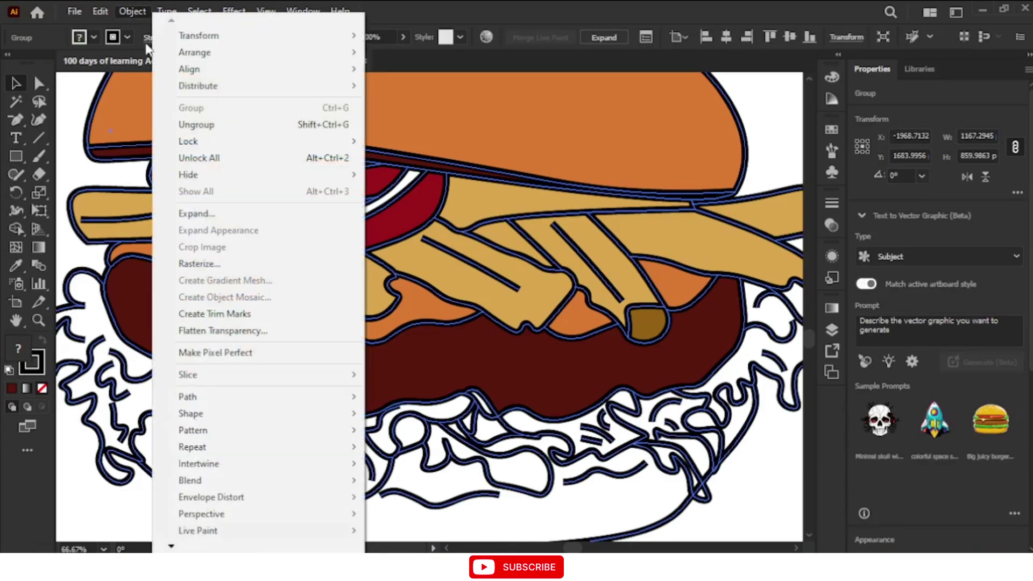
left_click(234, 213)
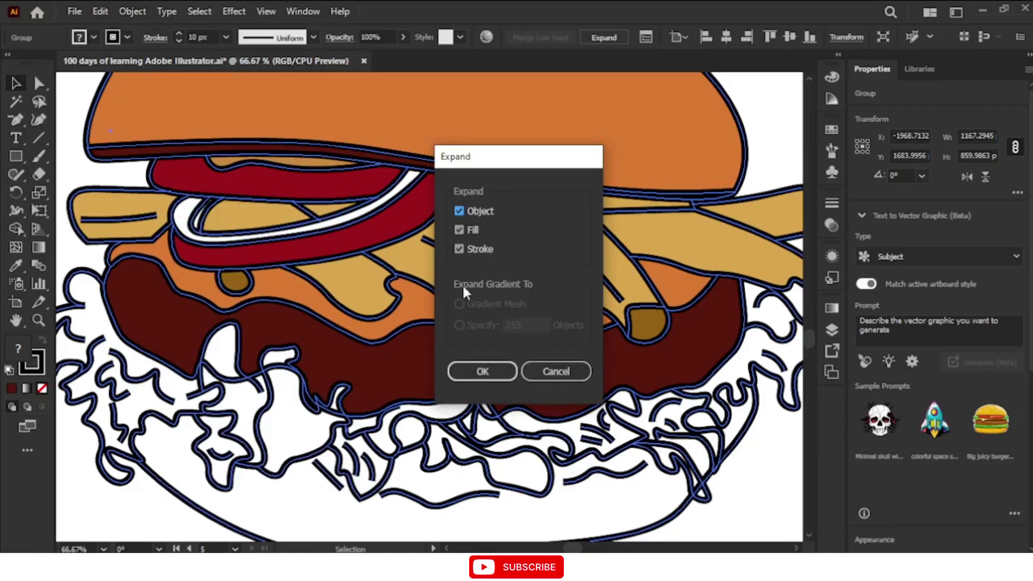
left_click(484, 370)
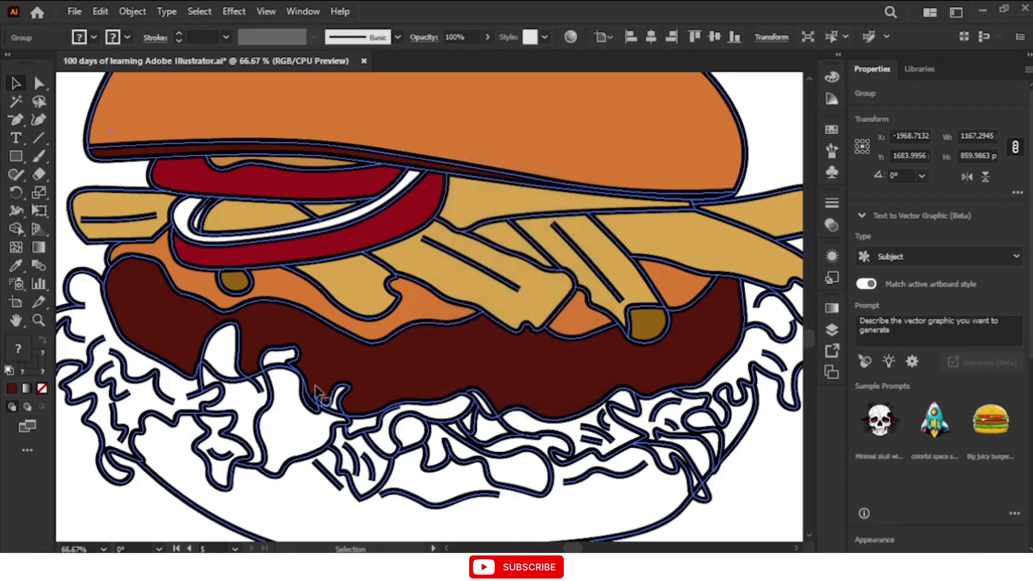
left_click(286, 424)
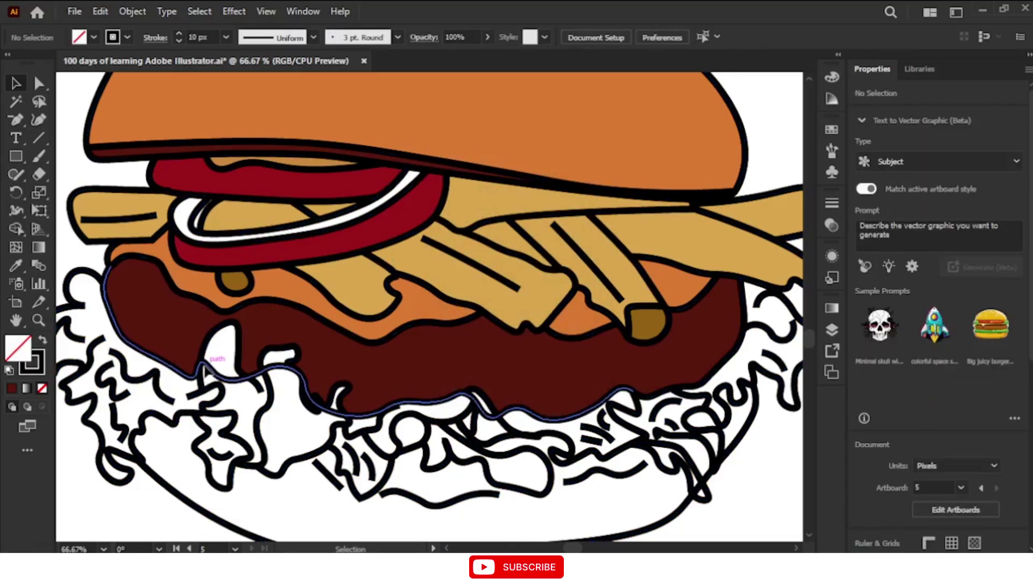
left_click(211, 383)
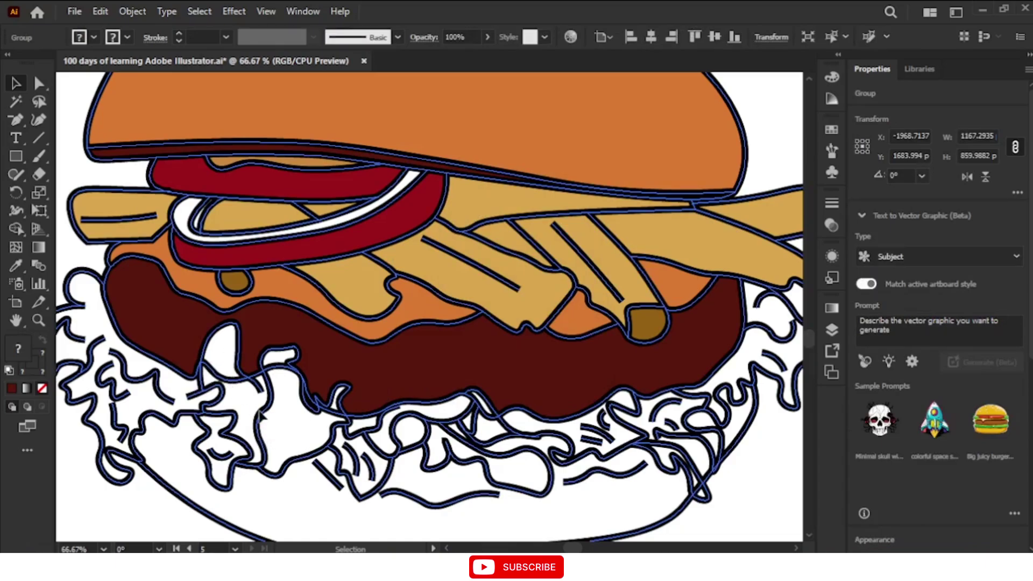
Step: Remove the patty outline segments crossing the three lettuce leaves on its lower edge with the Shape Builder
key("ctrl+equal")
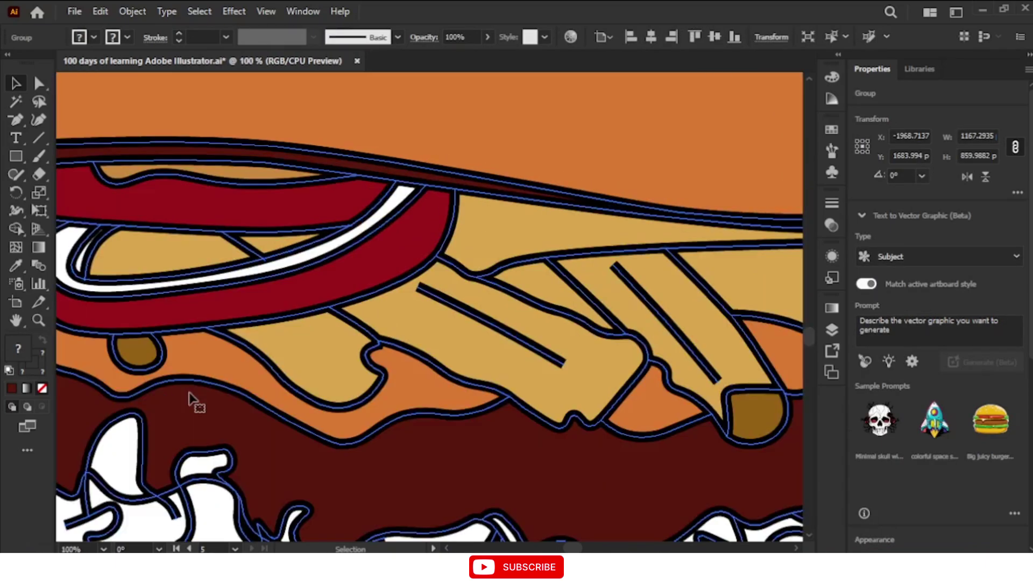
scroll(193, 387, "down", 5)
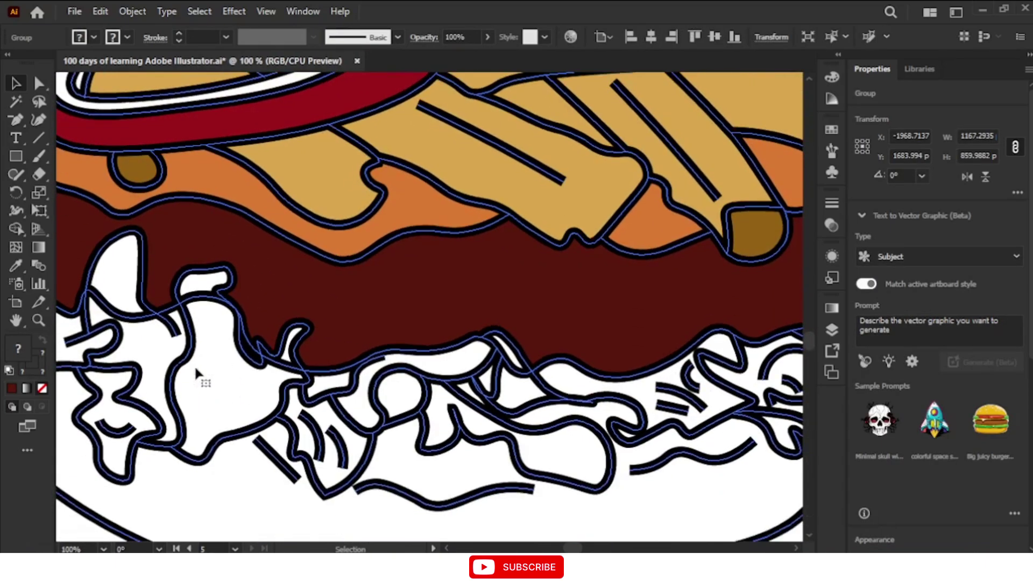
left_click(446, 547)
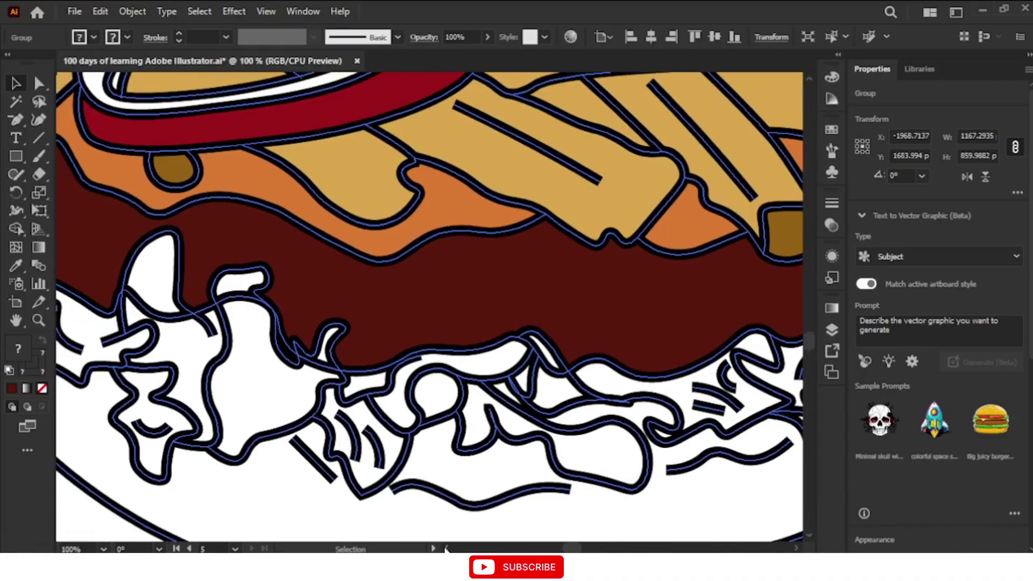
left_click(446, 548)
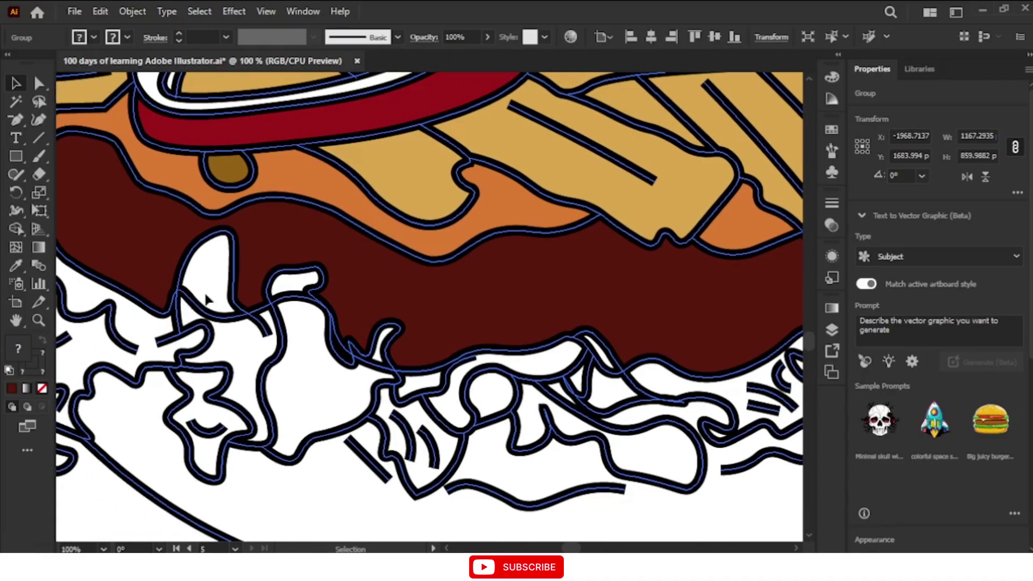
left_click(17, 224)
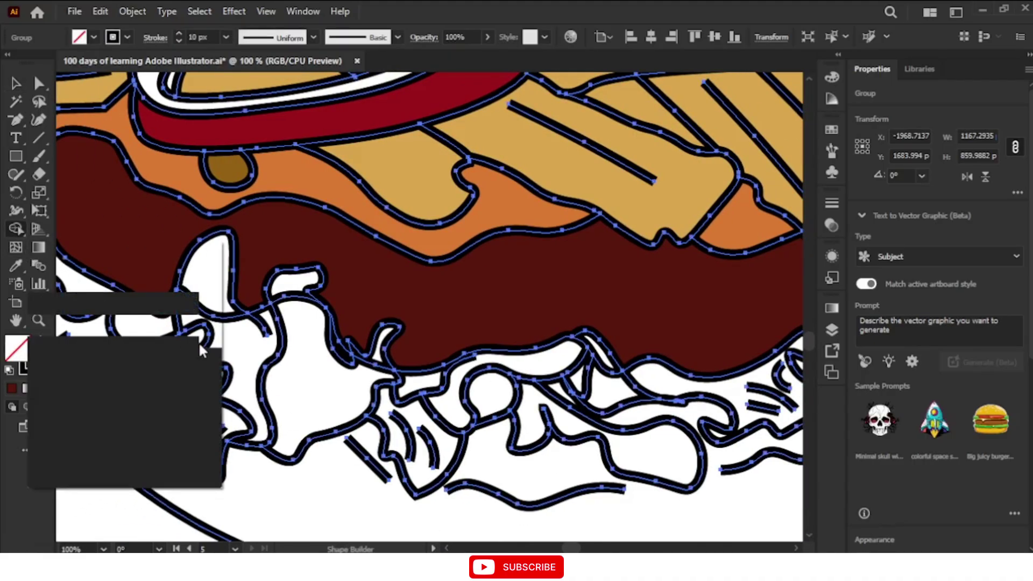
left_click(220, 319, "alt")
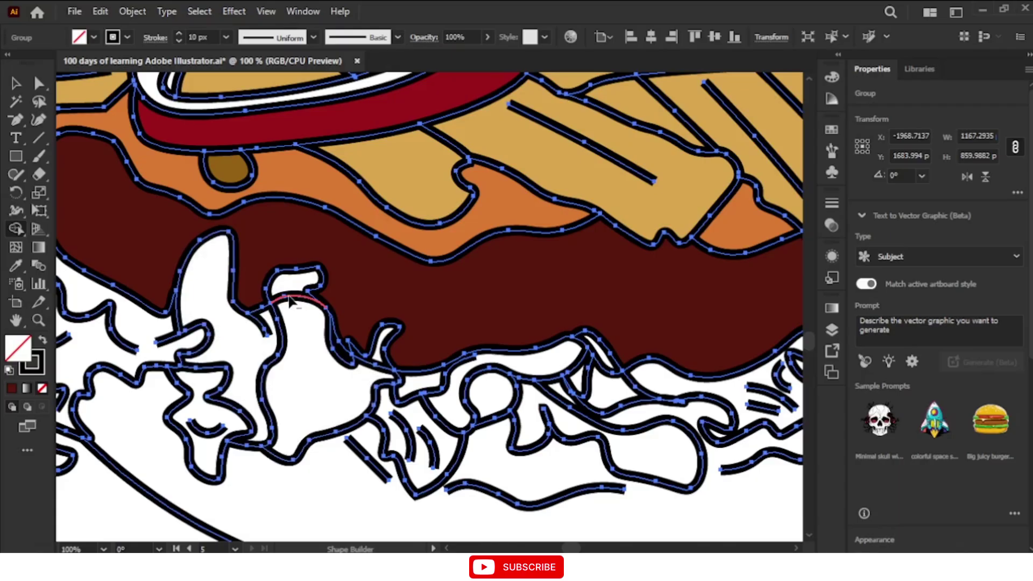
left_click_drag(291, 282, 301, 323)
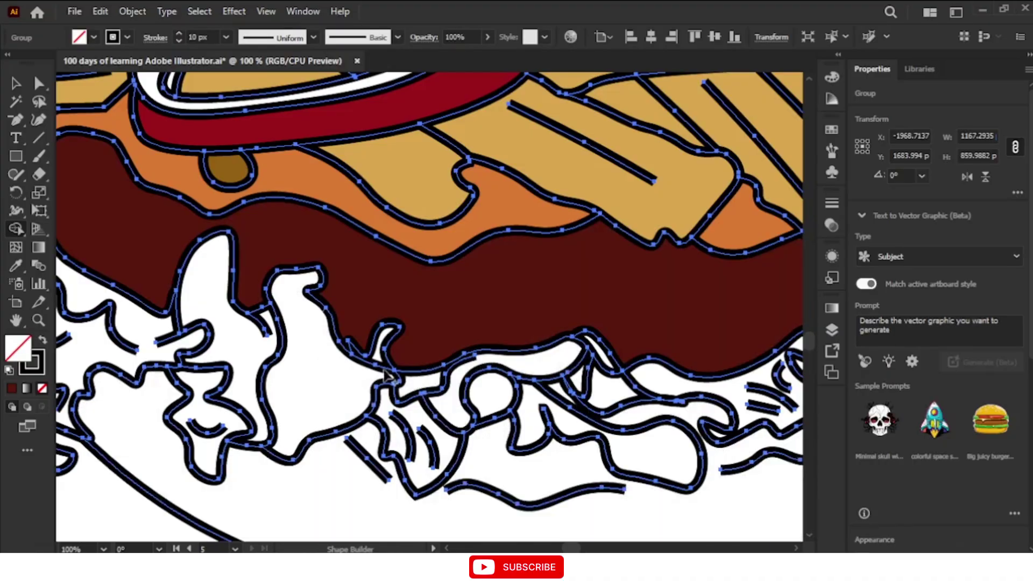
left_click_drag(383, 369, 384, 381)
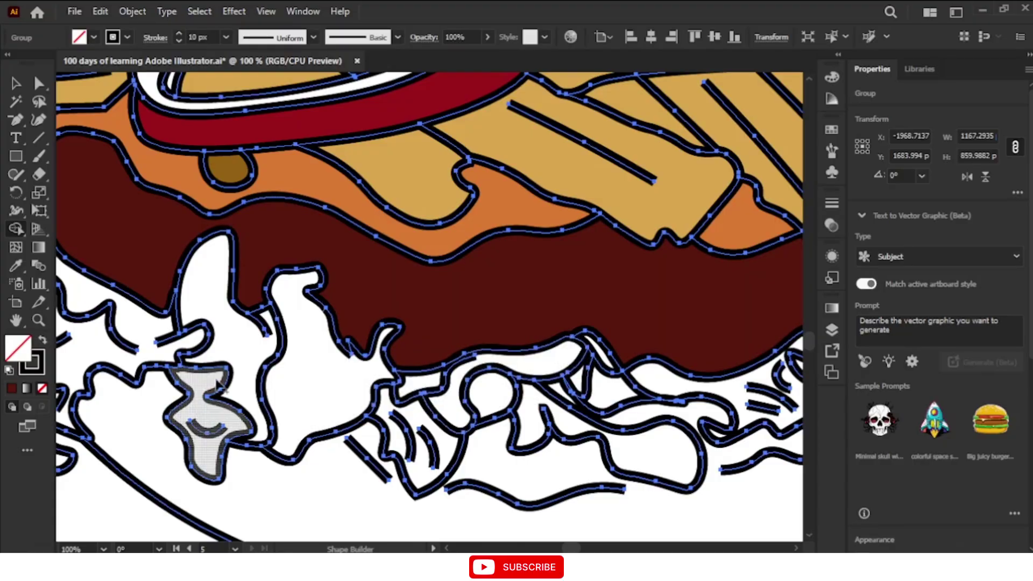
Step: Apply the Shape Builder to the burger patty area, return to the Selection tool and deselect the artwork
key("ctrl+minus")
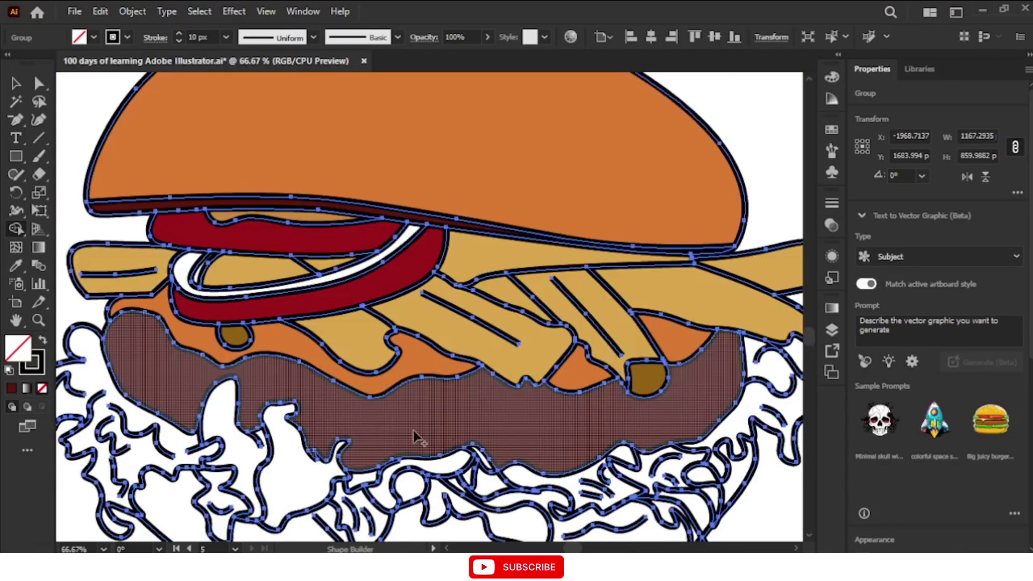
scroll(413, 430, "down", 1)
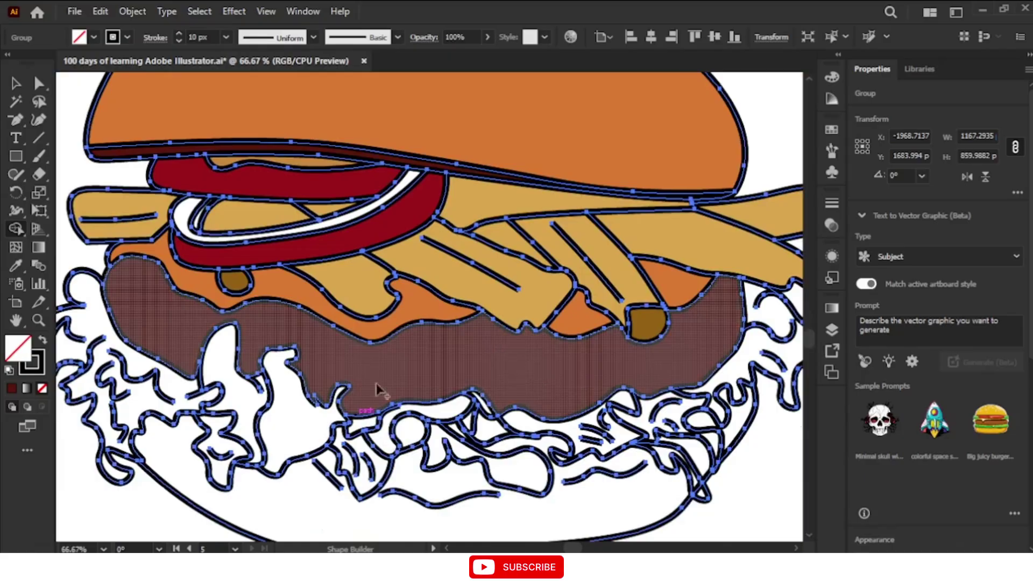
left_click(446, 374)
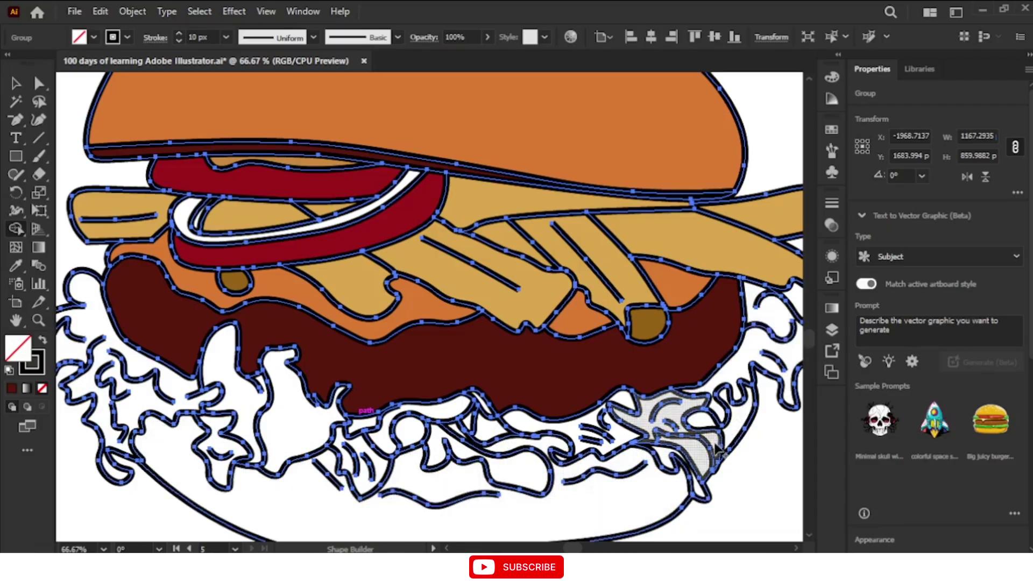
key("ctrl+minus")
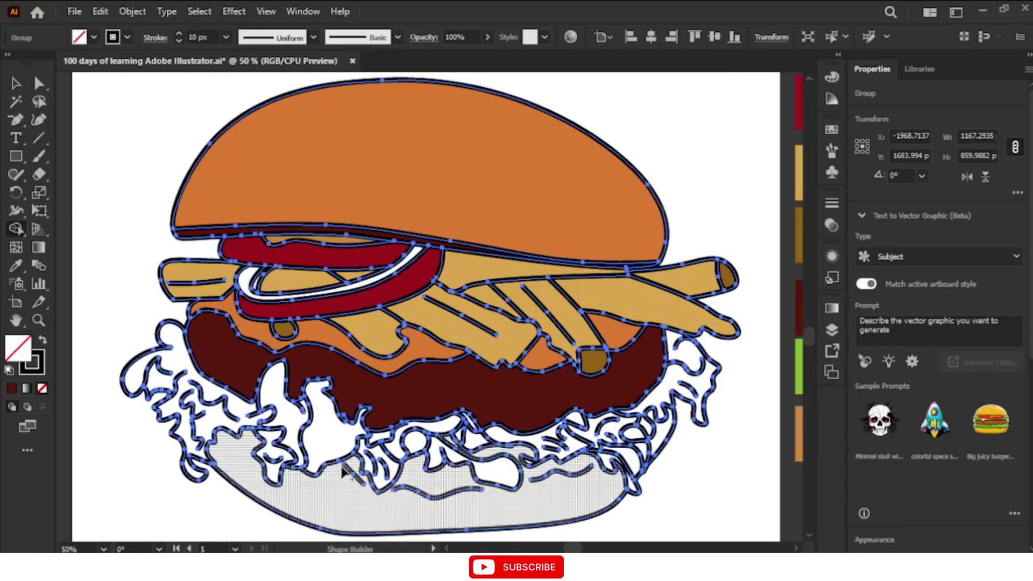
scroll(342, 469, "down", 1)
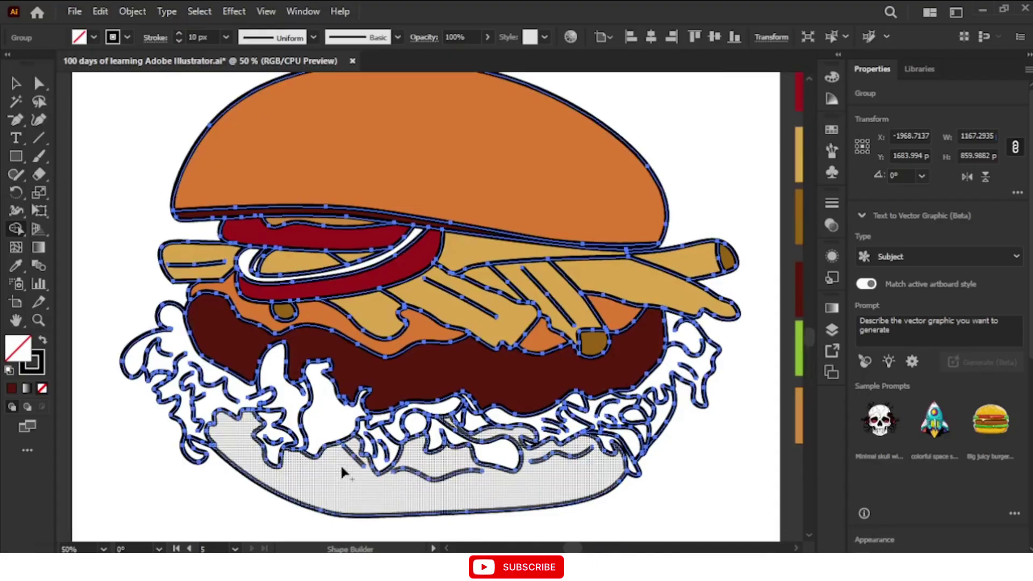
left_click(16, 84)
left_click(689, 141)
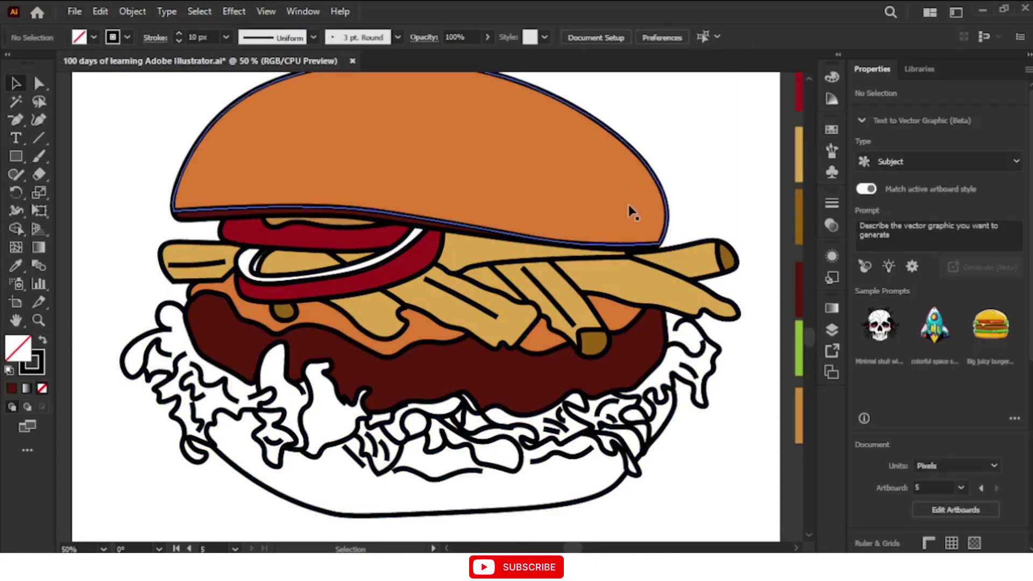
Step: Inspect the outlines around the patty, lettuce and bottom bun, and compare the drawing with the reference burger photo
key("ctrl+equal")
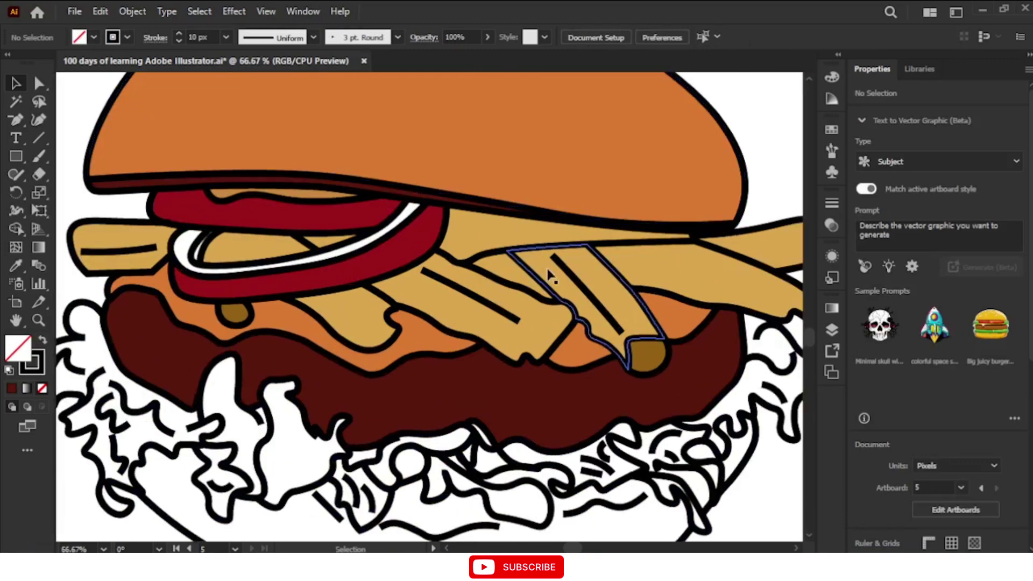
scroll(547, 274, "down", 1)
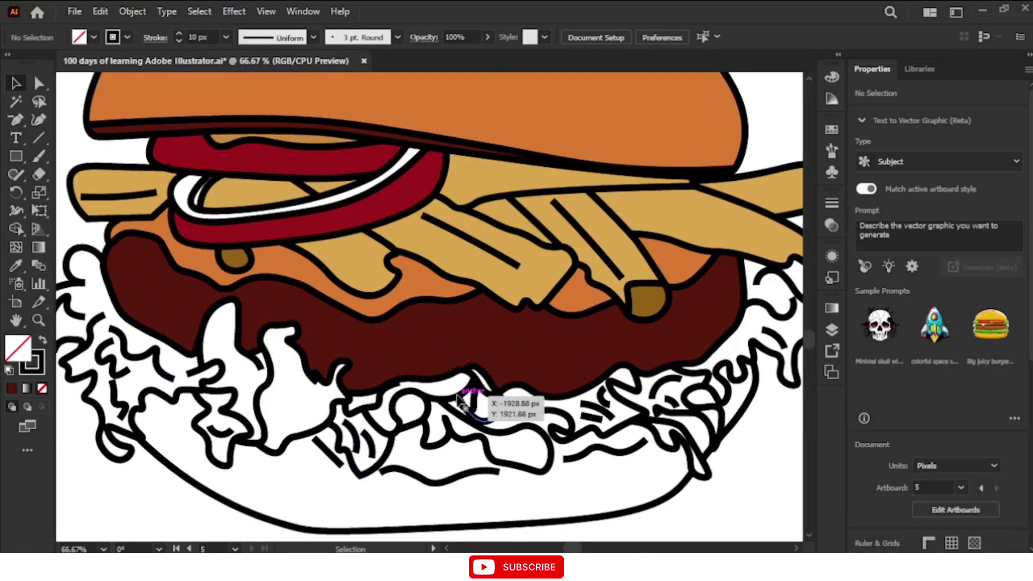
key("ctrl+a")
key("ctrl+minus")
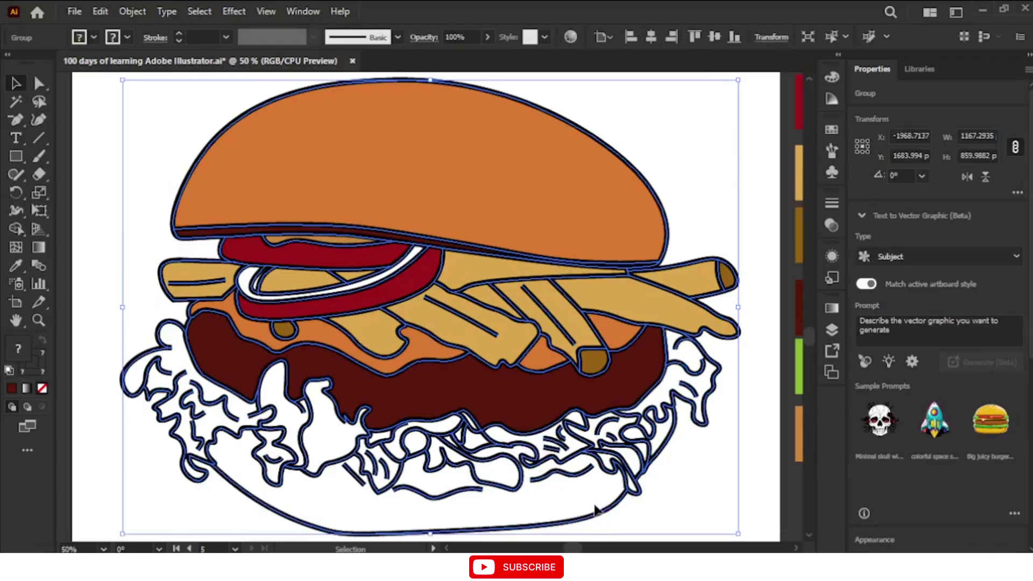
left_click(712, 475)
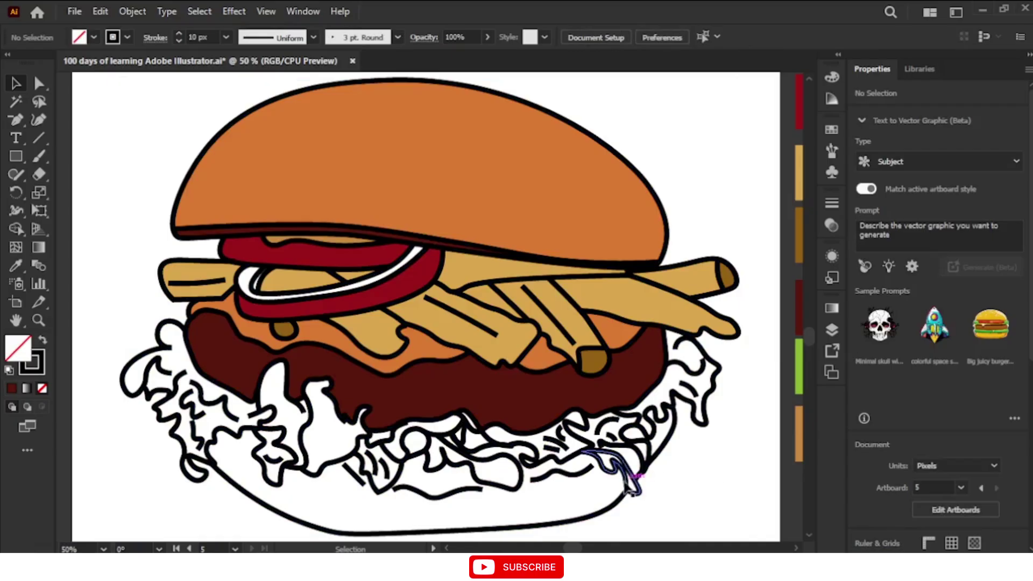
key("a")
key("ctrl+minus")
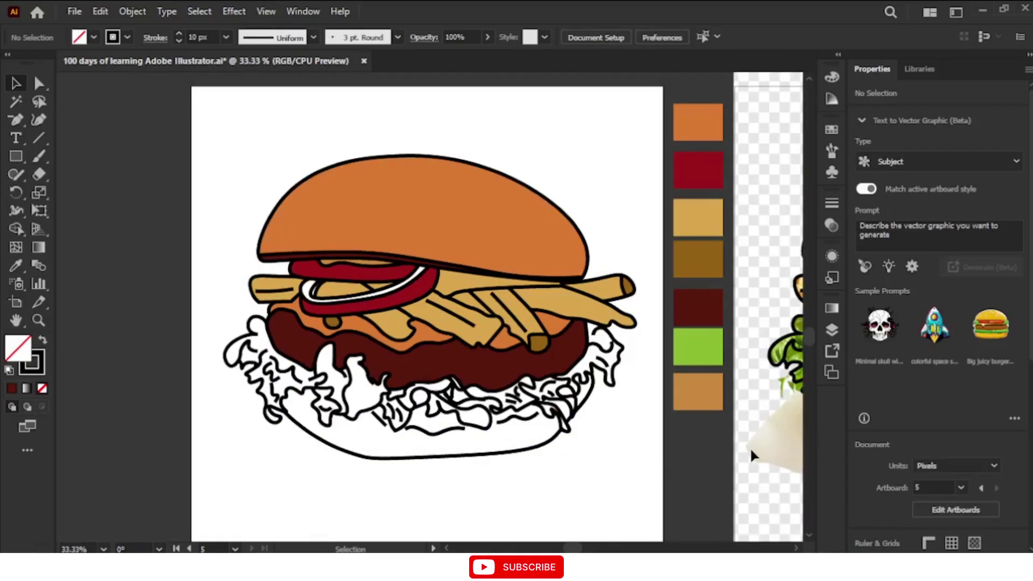
key("ctrl+minus")
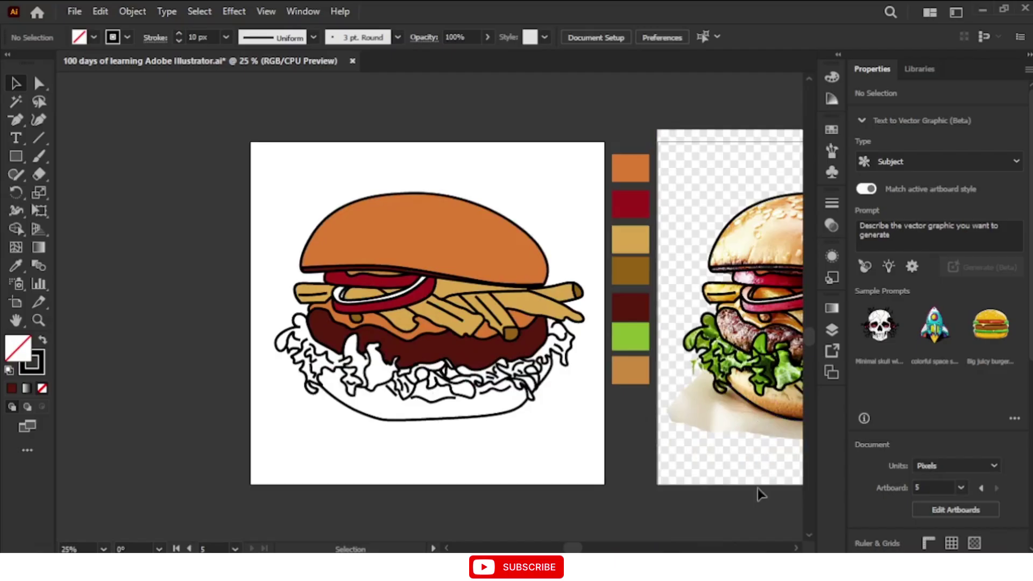
scroll(794, 549, "right", 5)
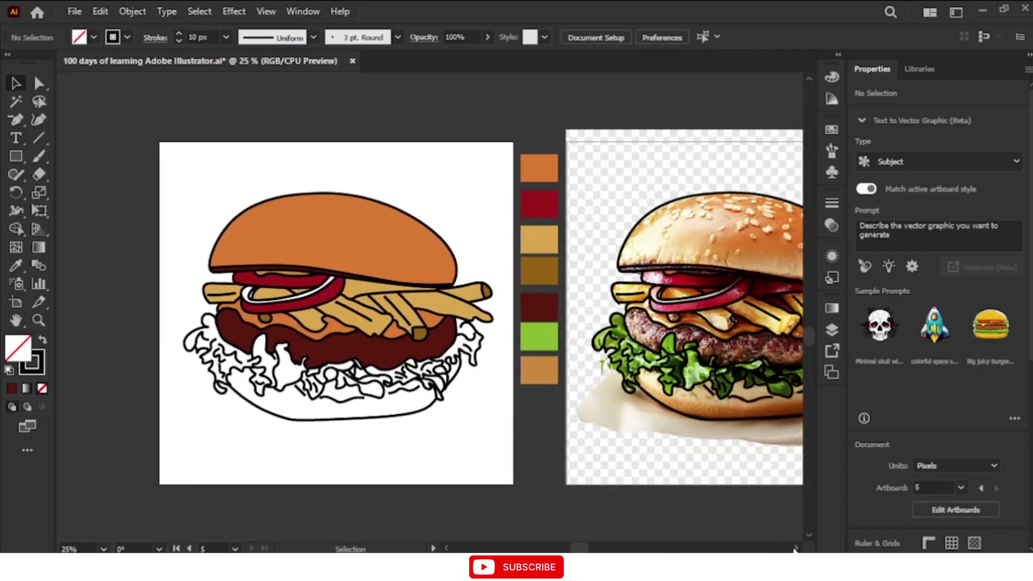
Step: Make the expanded burger group a Live Paint group again and fill the bottom bun with the tan swatch
left_click(434, 409)
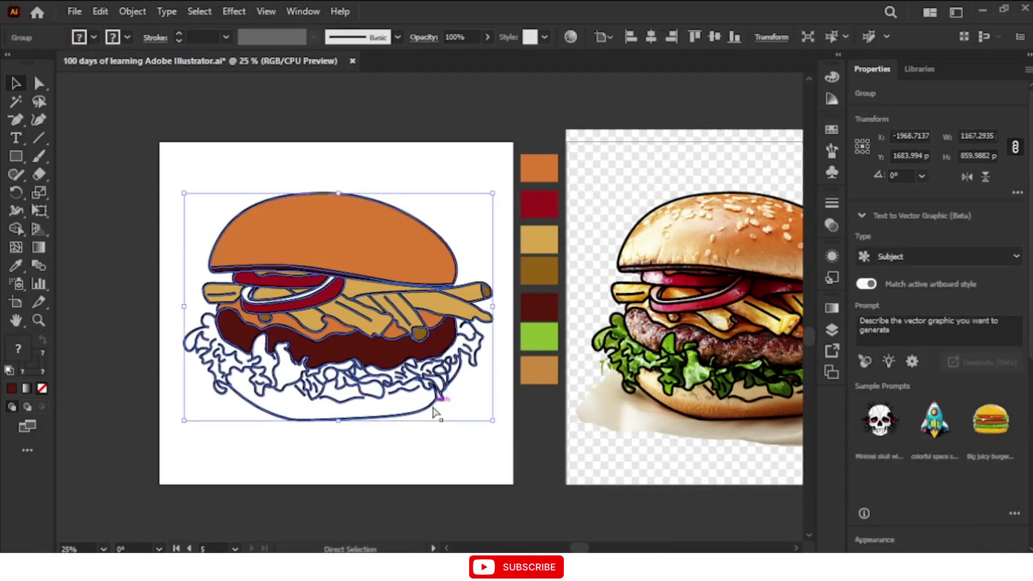
key("ctrl+equal")
key("ctrl+equal")
scroll(433, 409, "down", 2)
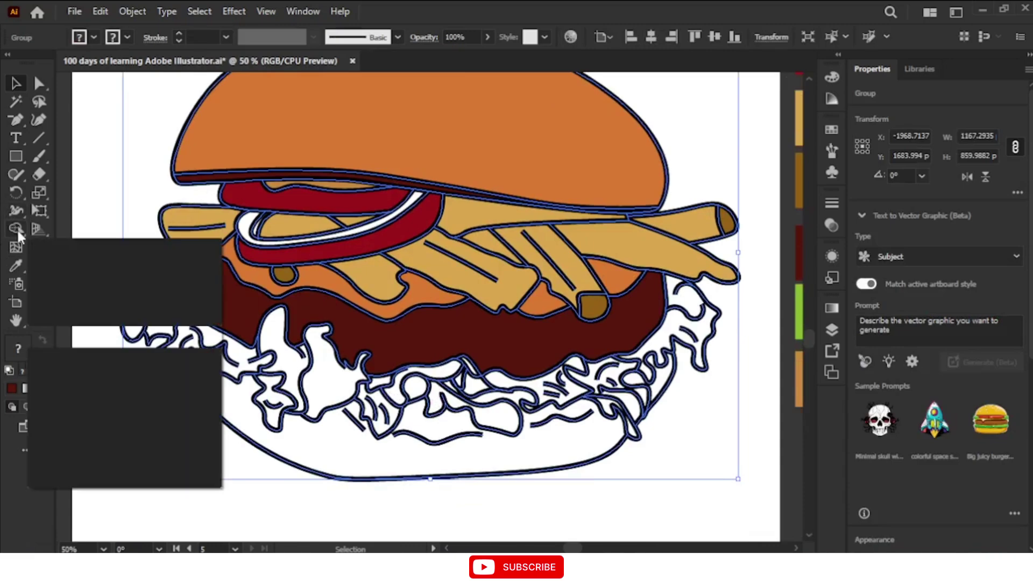
left_click(17, 228)
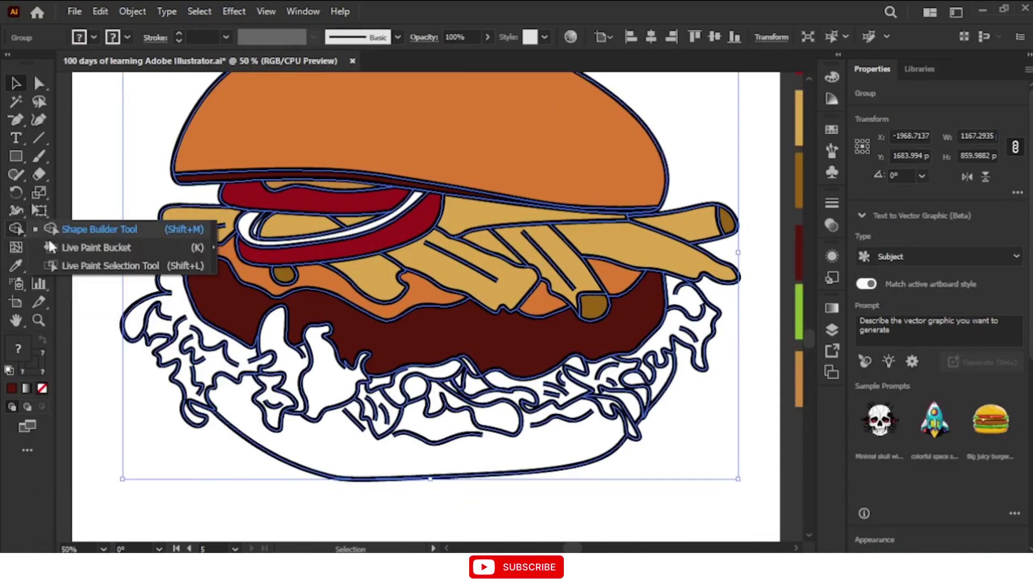
left_click(71, 248)
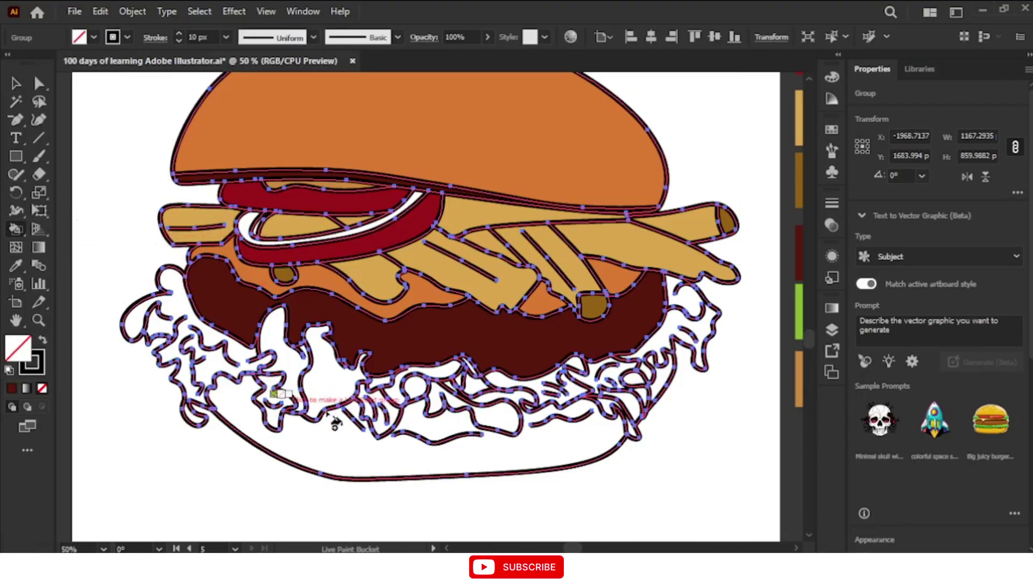
key("Right")
key("Right")
key("Right")
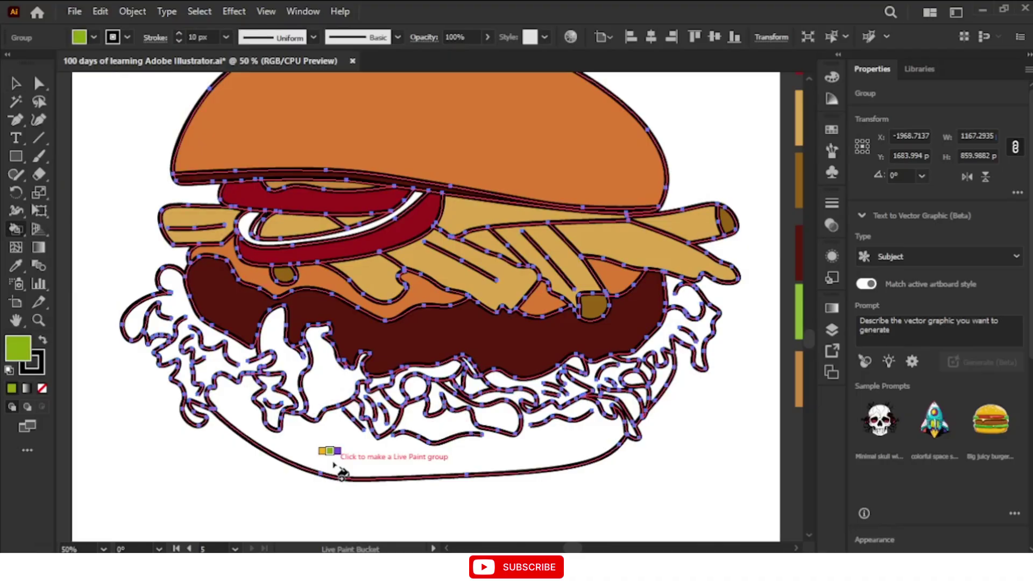
key("Left")
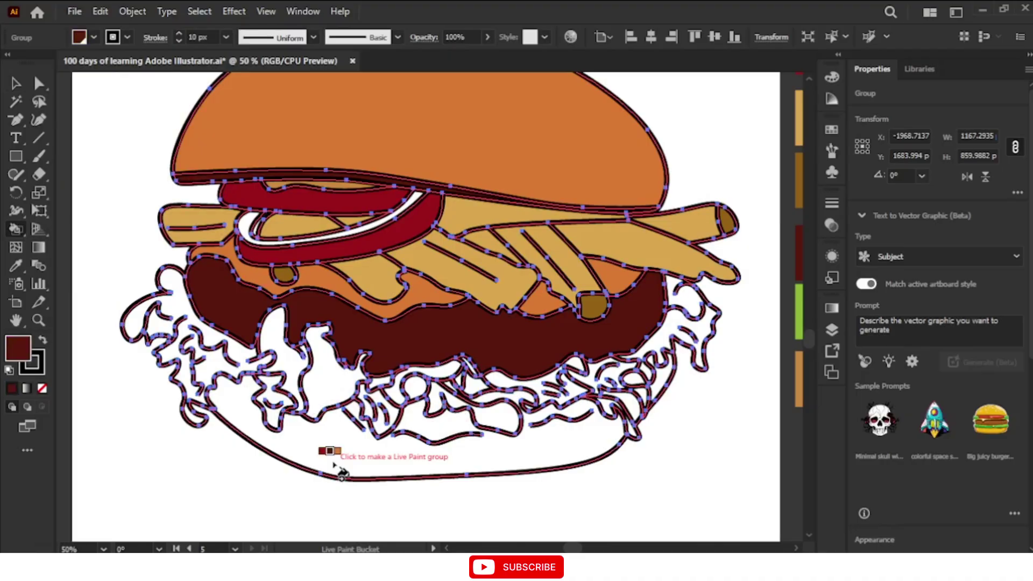
key("Right")
key("Right")
key("Right")
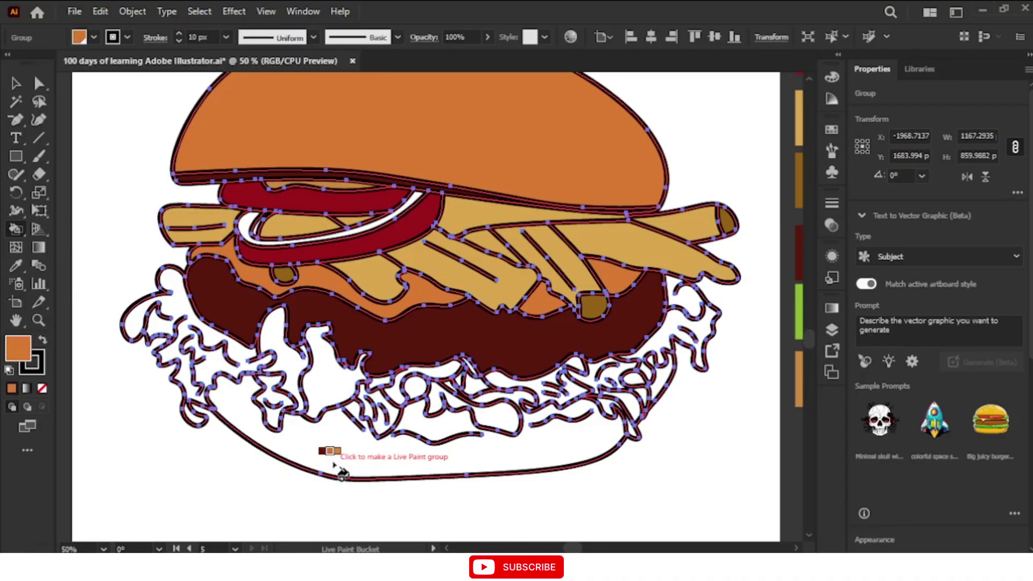
key("Right")
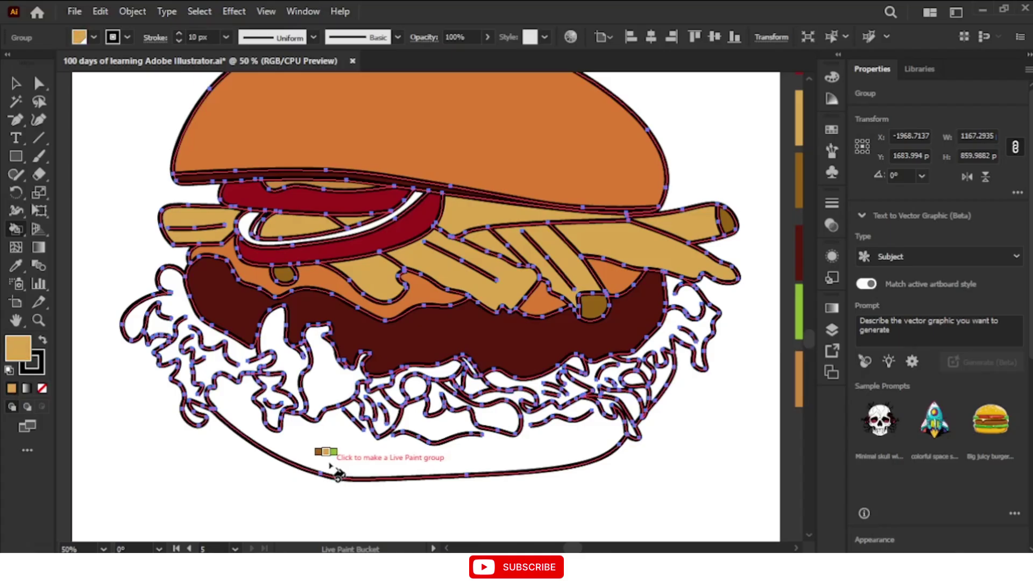
left_click(338, 474)
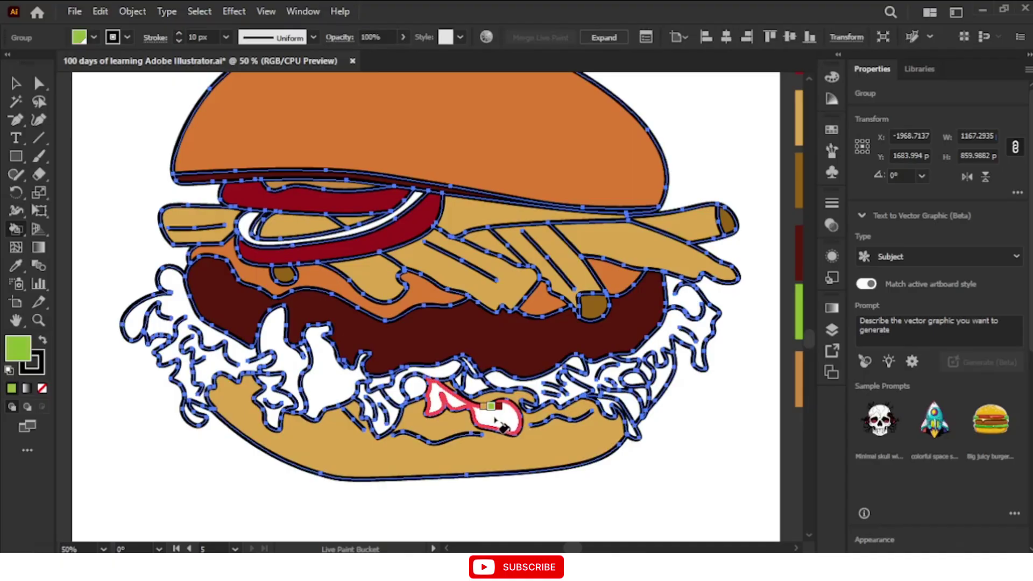
Step: Fill the lettuce leaves along the centre and right side of the burger with the light green swatch using Live Paint
left_click(498, 423)
left_click(383, 404)
left_click(342, 367)
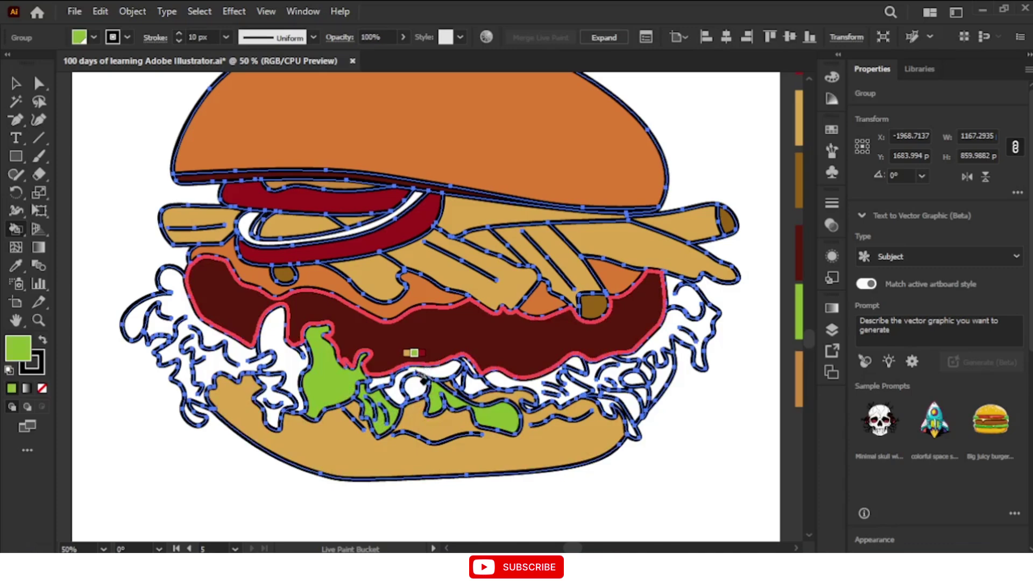
left_click(411, 385)
left_click(474, 380)
left_click(479, 383)
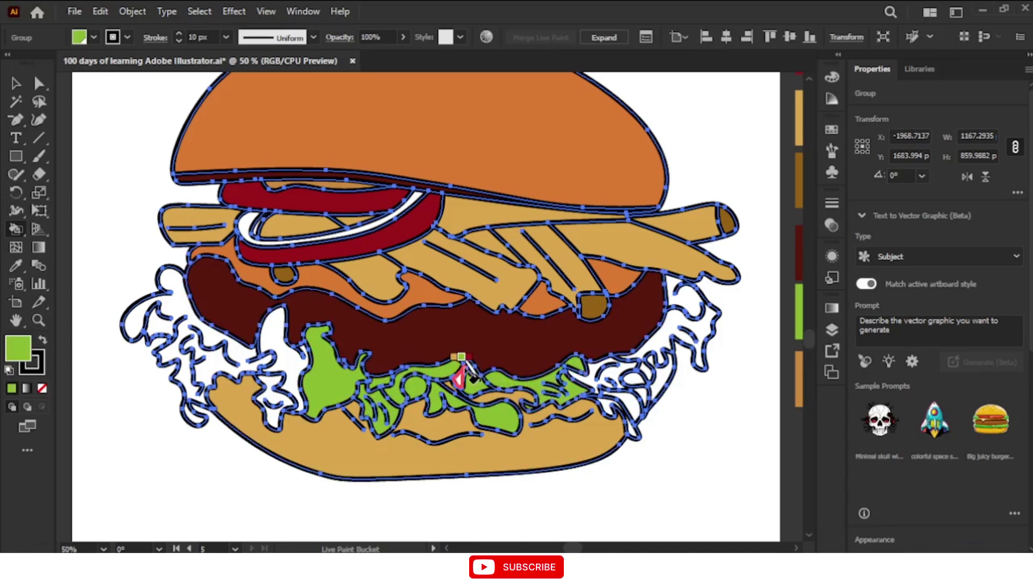
left_click(462, 380)
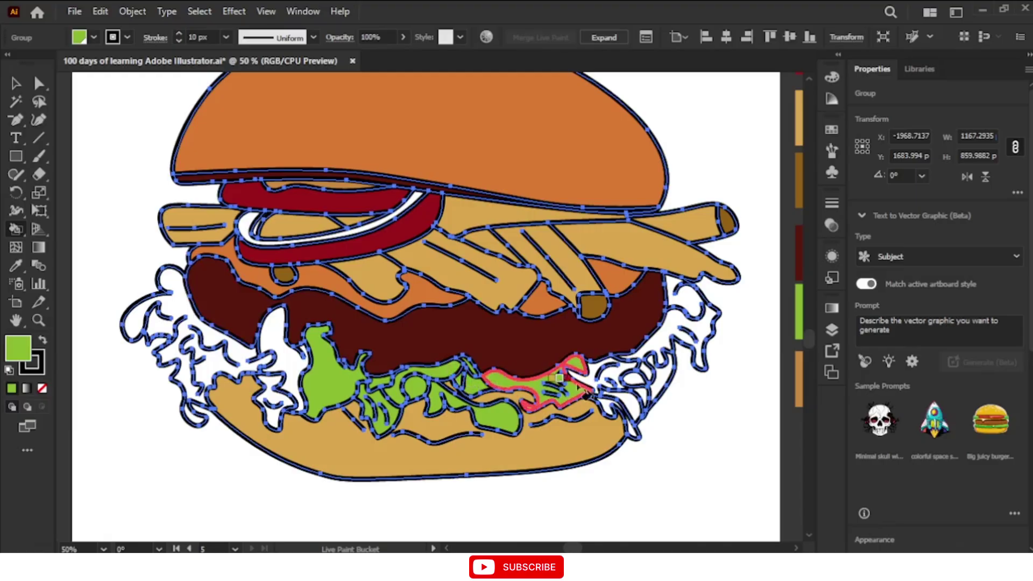
left_click(666, 335)
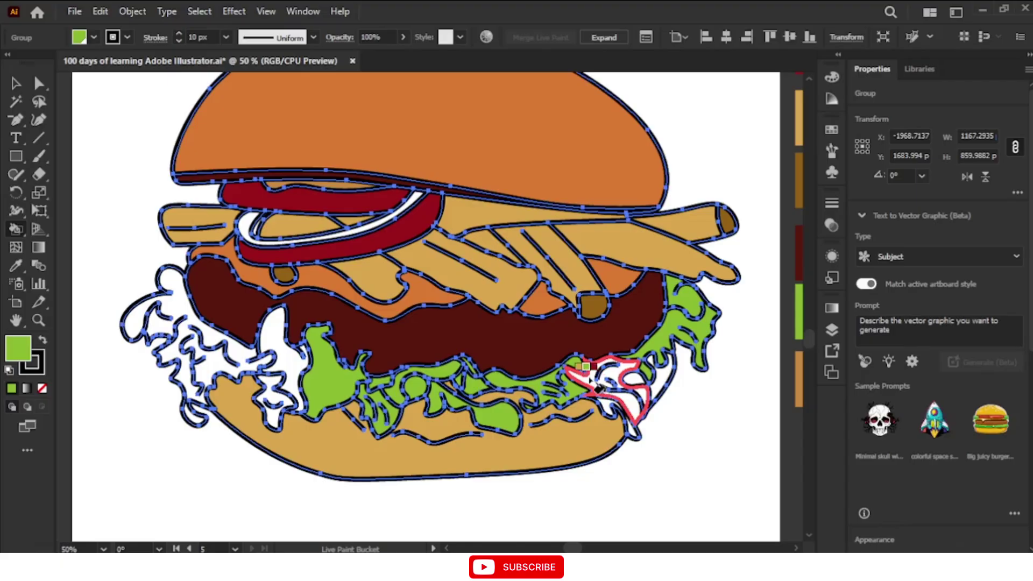
left_click(607, 395)
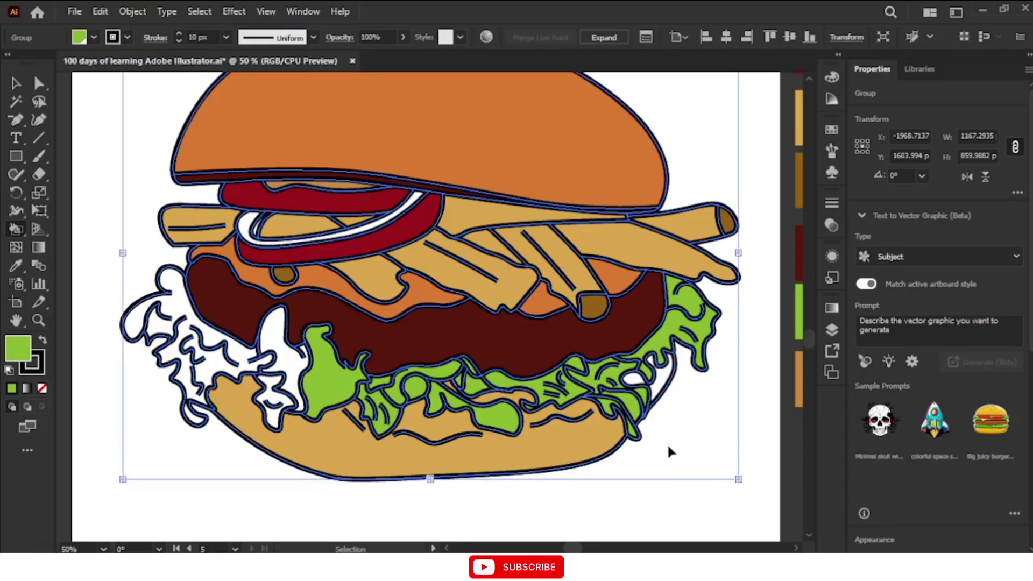
Step: Compare the partly coloured burger with the reference photo to examine the unfilled gaps beside the right-hand lettuce
key("ctrl+minus")
key("ctrl+minus")
key("ctrl+minus")
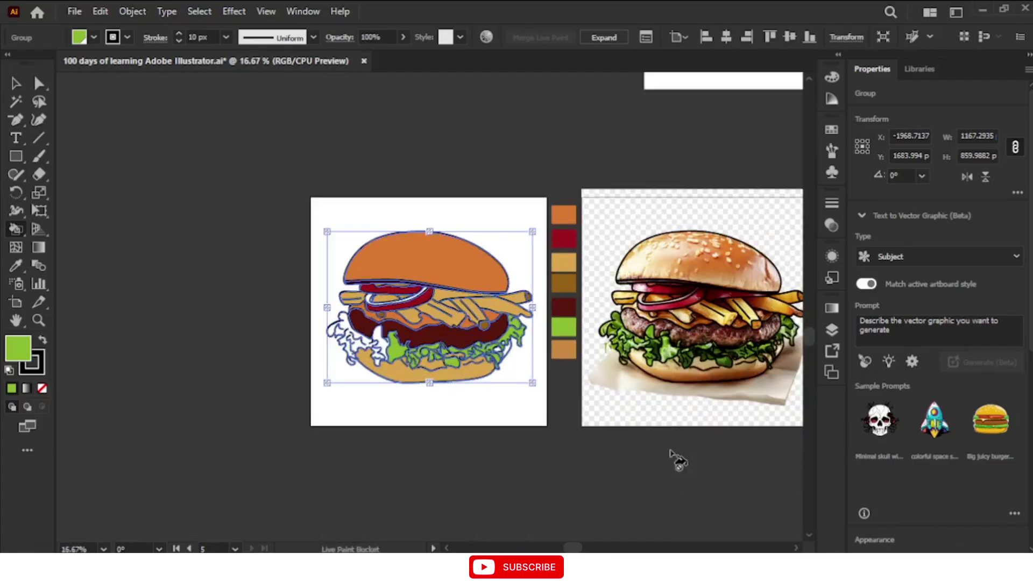
key("v")
key("ctrl+plus")
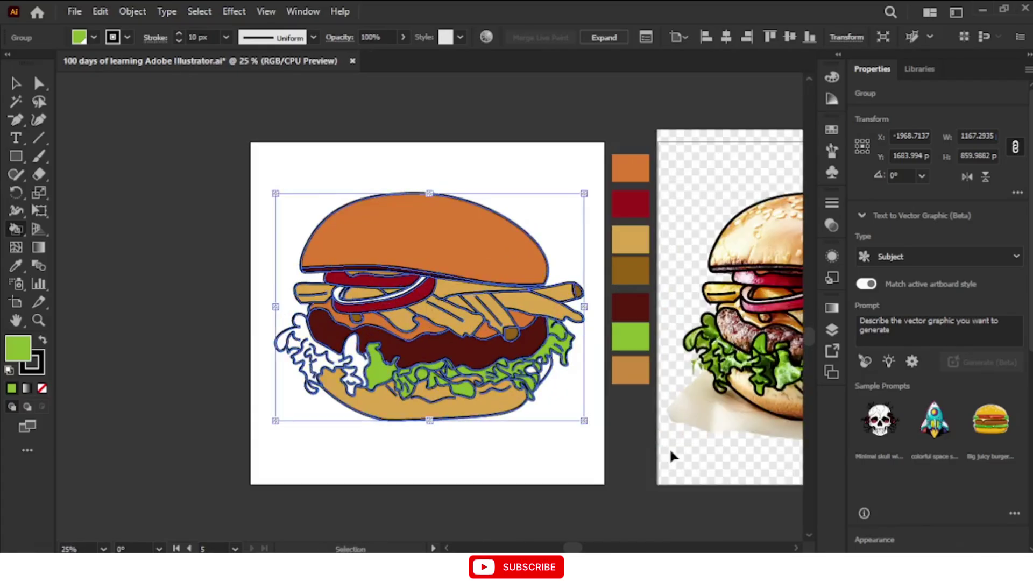
key("ctrl+minus")
key("k")
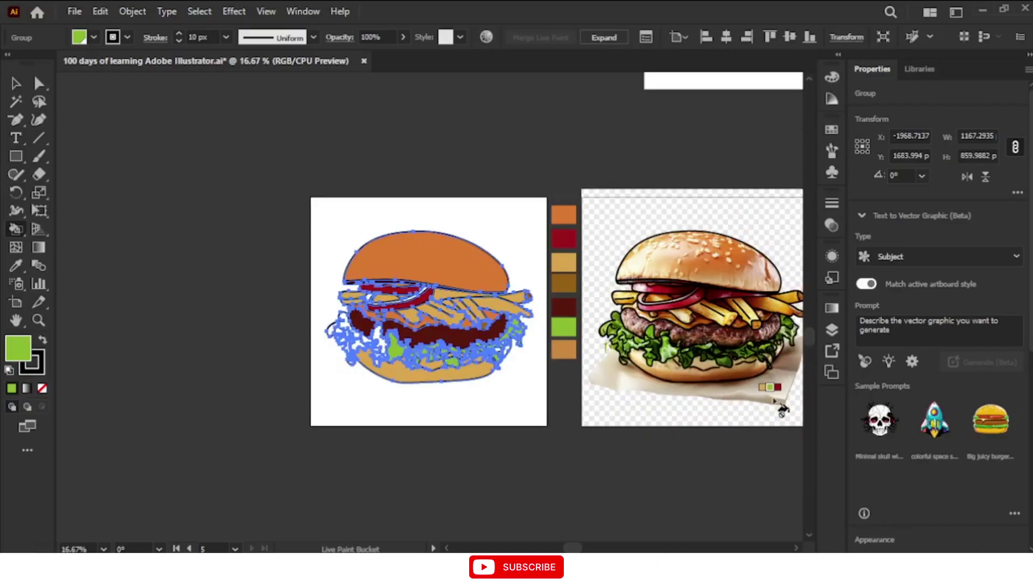
key("v")
key("ctrl+plus")
key("ctrl+plus")
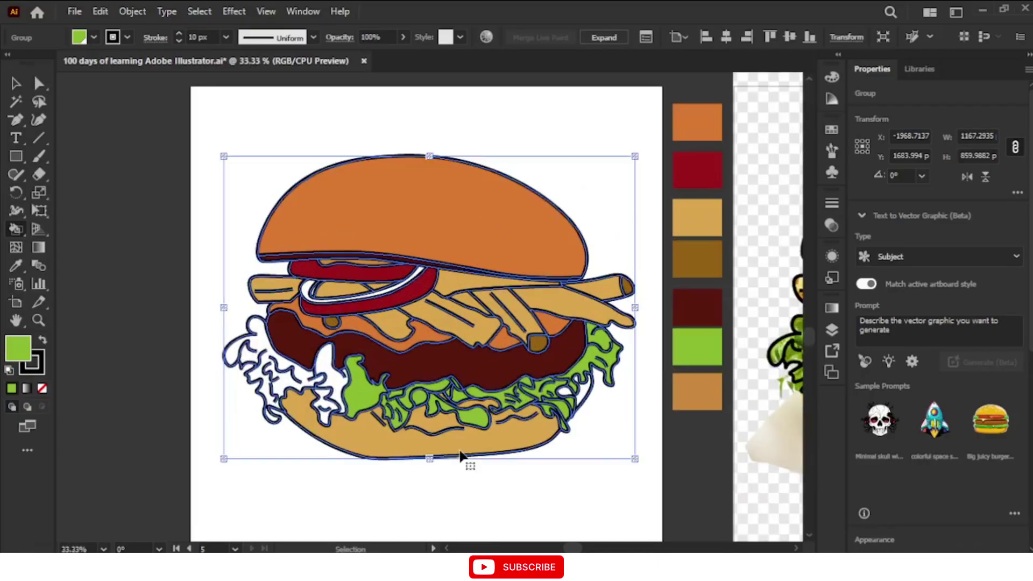
Step: Fill the bun gaps behind the right-hand lettuce with tan and undo the stray tan fill on the lettuce leaf
key("k")
key("ctrl+plus")
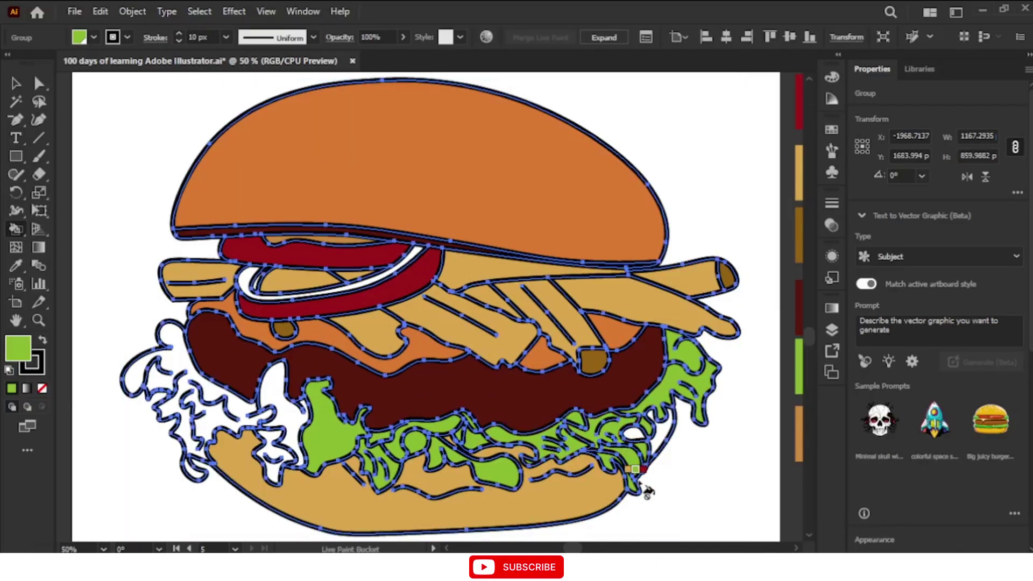
left_click(579, 497)
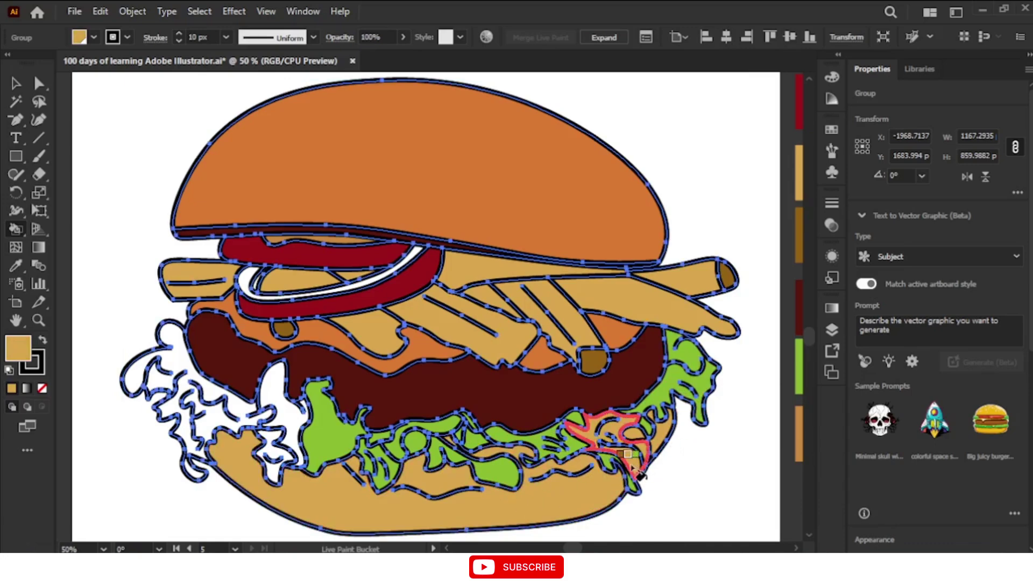
key("ctrl+z")
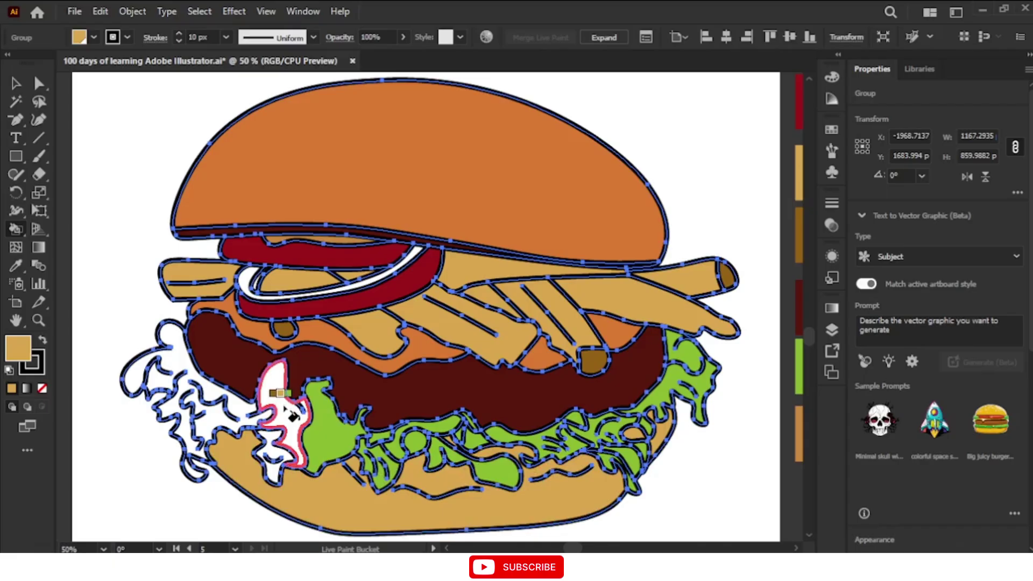
Step: Fill the remaining white lettuce leaves on the left side of the burger with the light green swatch
left_click(289, 413)
left_click(271, 433)
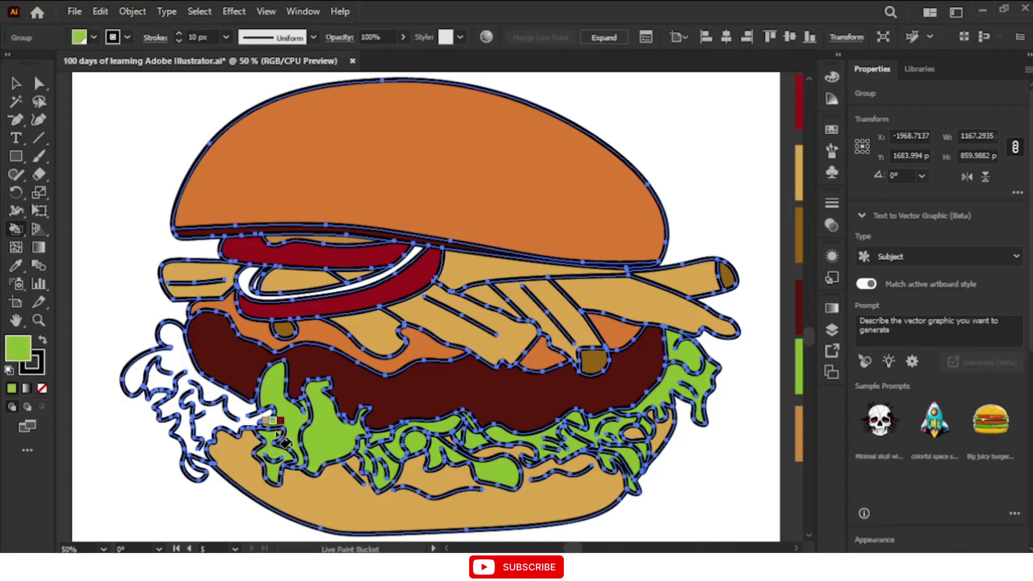
left_click(264, 417)
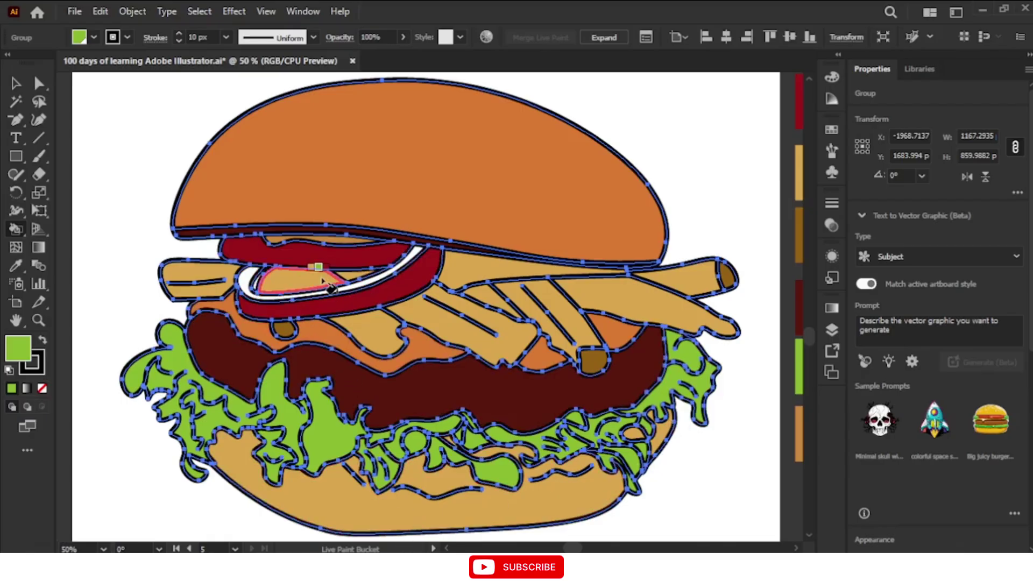
Step: Fill the white bands of the onion ring under the top bun with the orange swatch
scroll(323, 284, "down", 2)
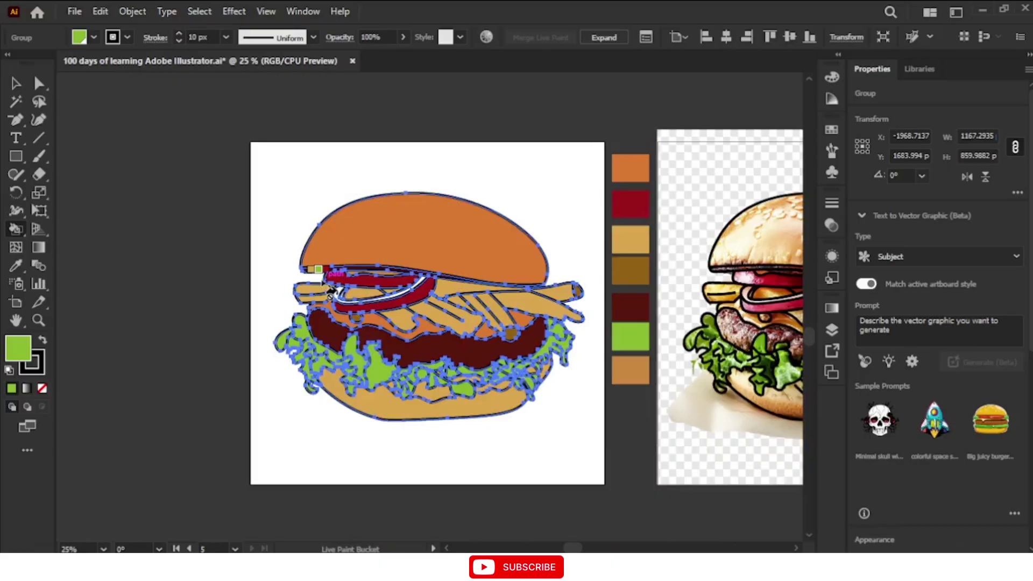
scroll(329, 291, "up", 2)
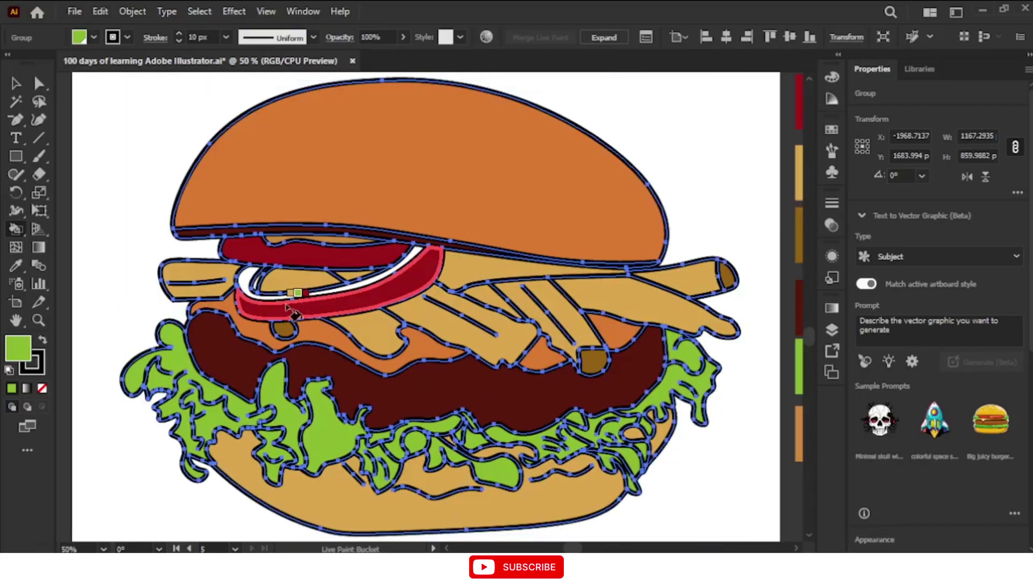
left_click(273, 311, "alt")
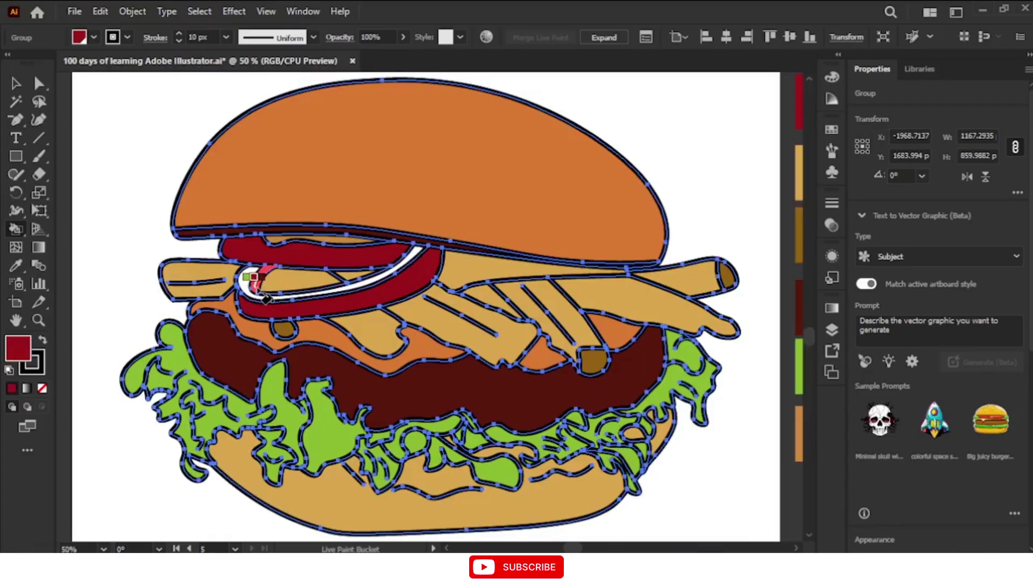
key("Right")
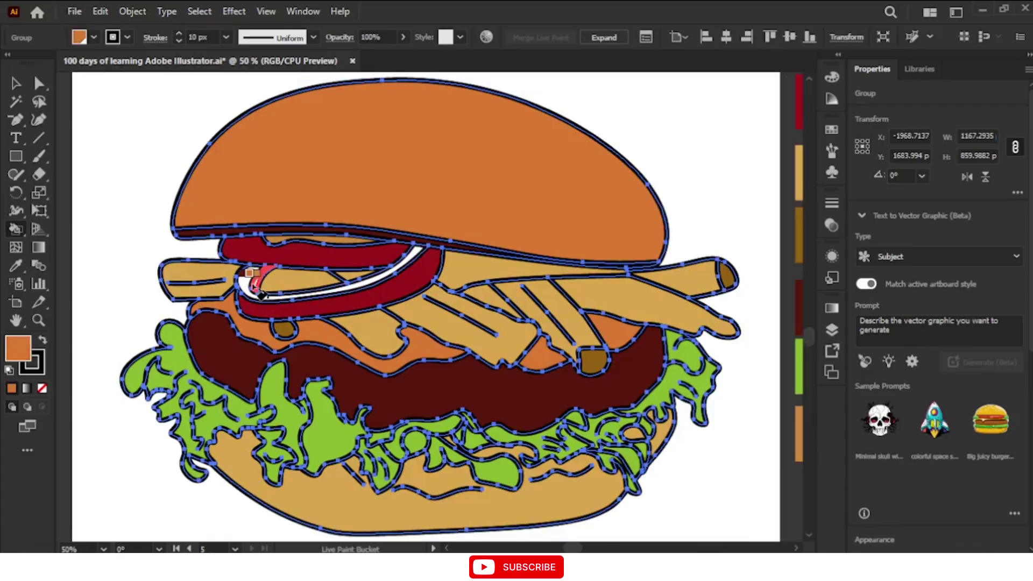
left_click(262, 290)
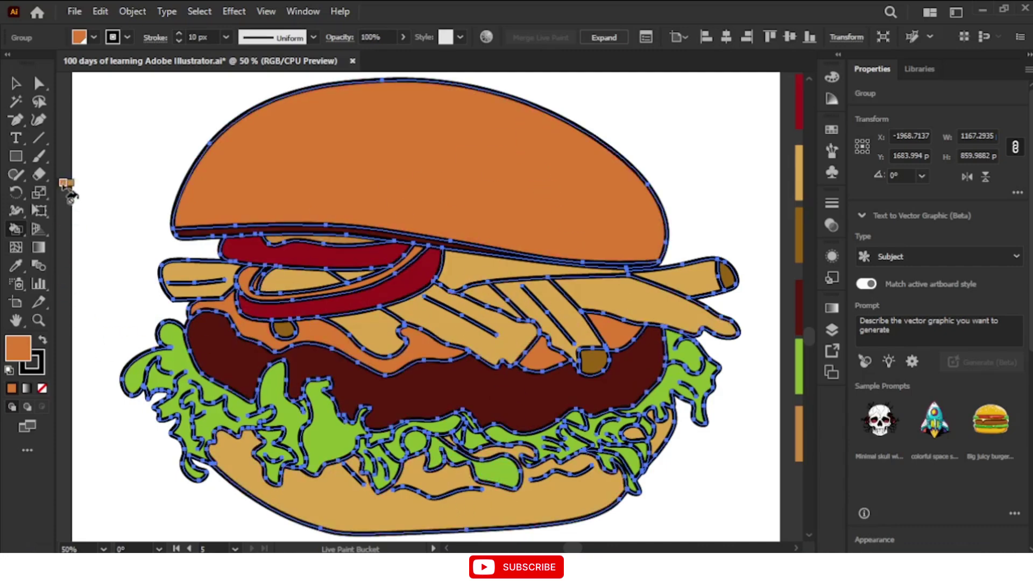
left_click(17, 84)
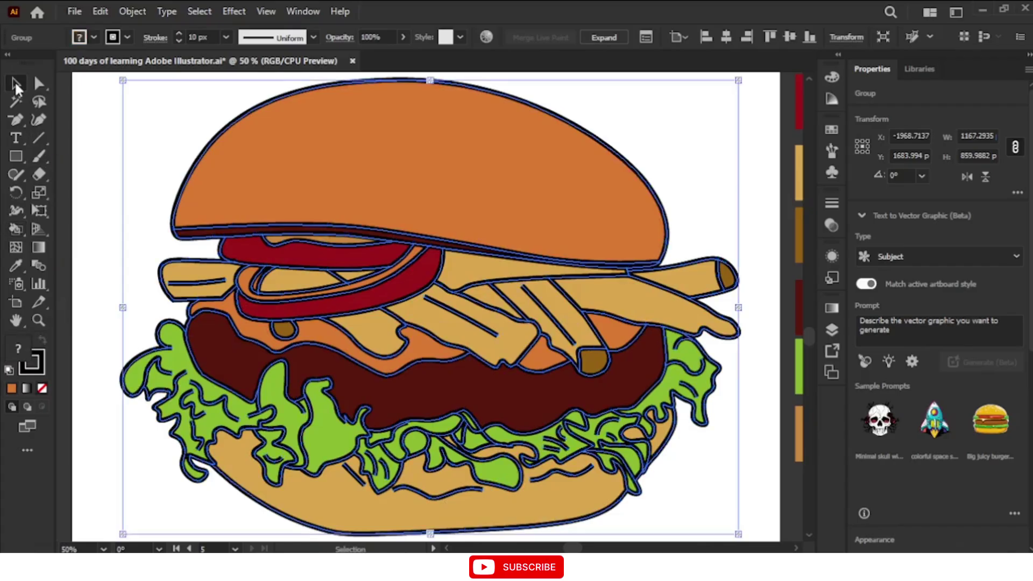
left_click(93, 151)
left_click(367, 148)
left_click_drag(576, 189, 587, 206)
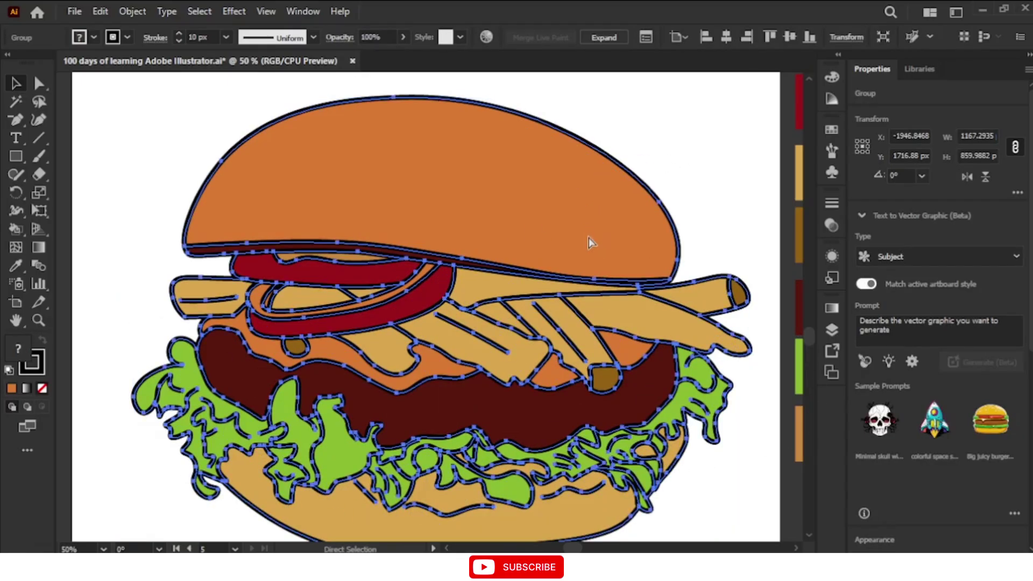
key("ctrl+z")
left_click(85, 312)
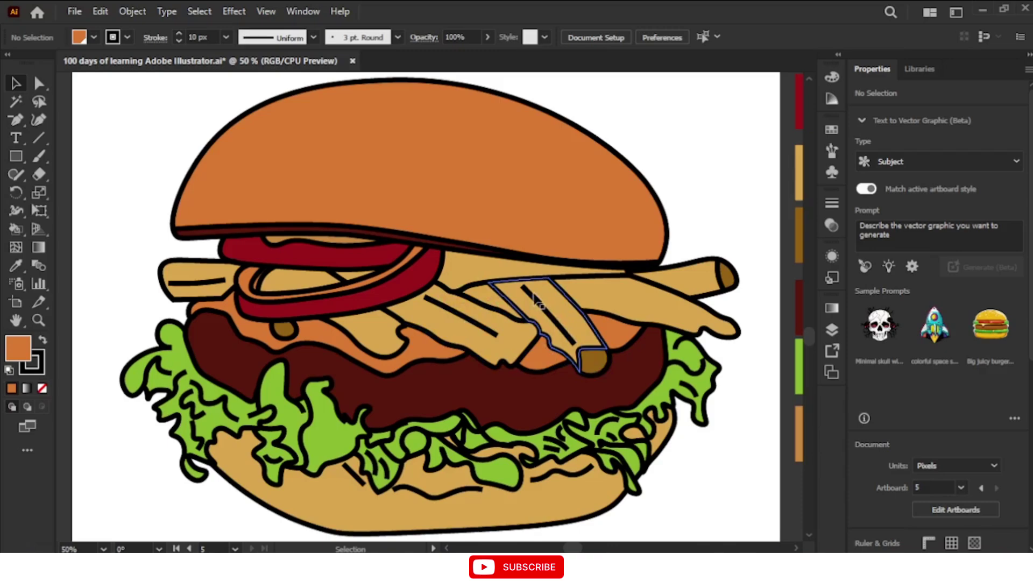
Step: Expand the burger's Live Paint group, including its object, fill and stroke
left_click(483, 337)
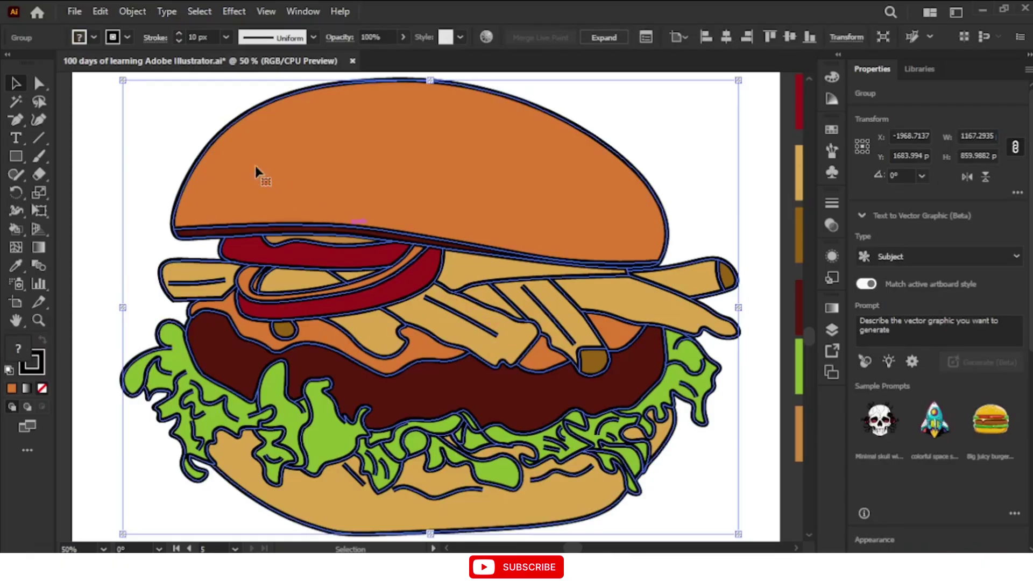
left_click(132, 12)
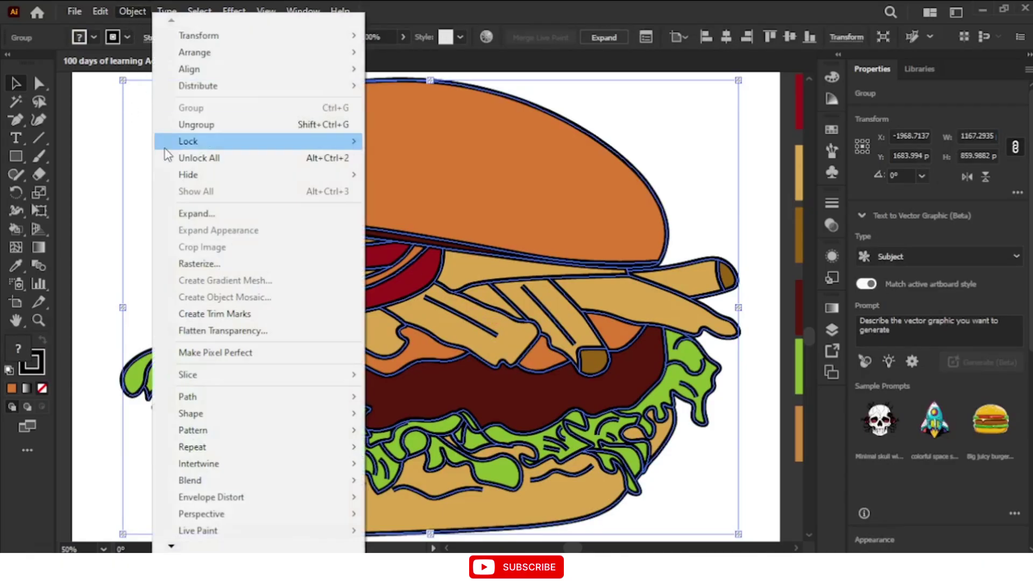
left_click(219, 212)
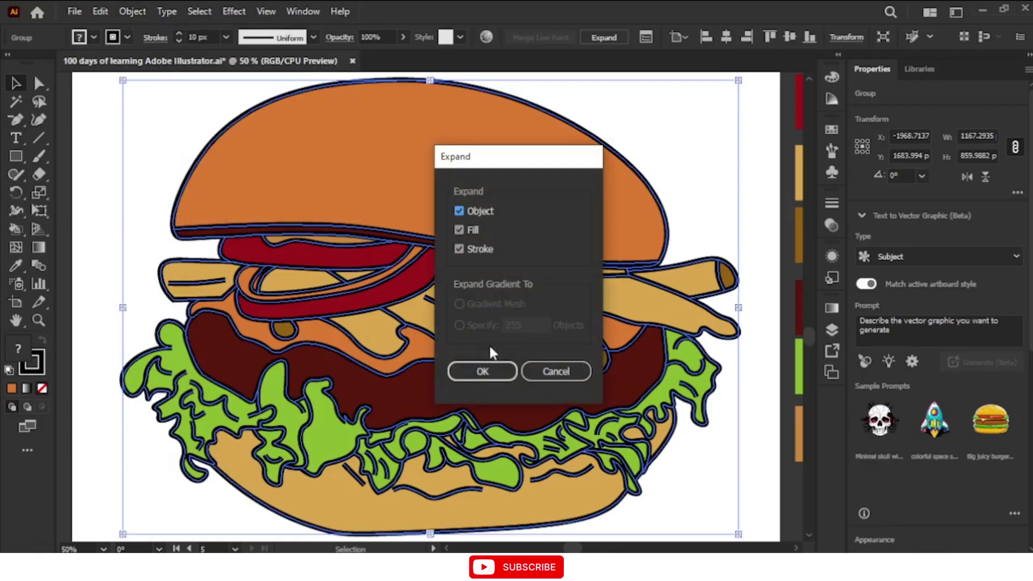
left_click(481, 373)
left_click(494, 379)
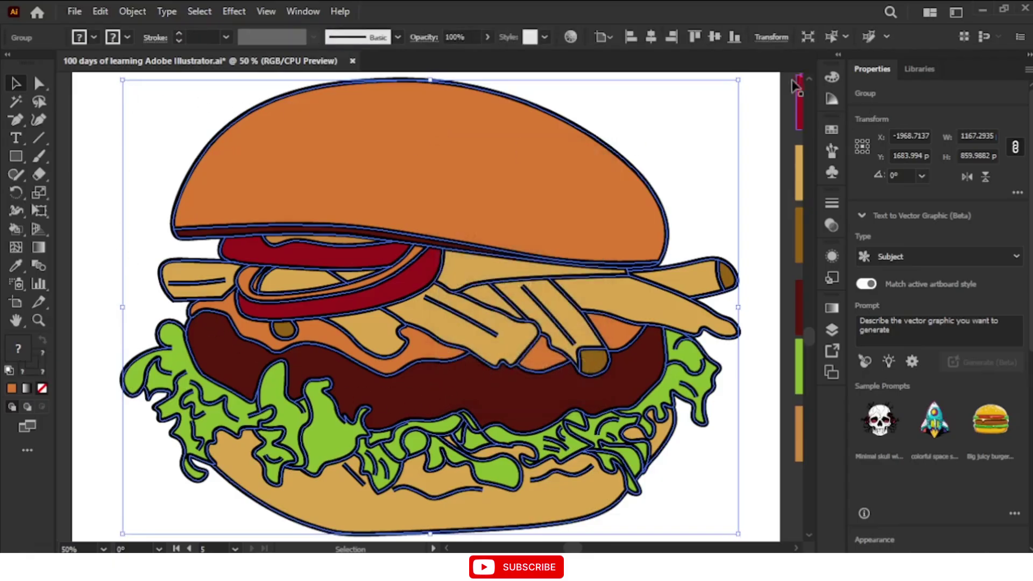
left_click(95, 293)
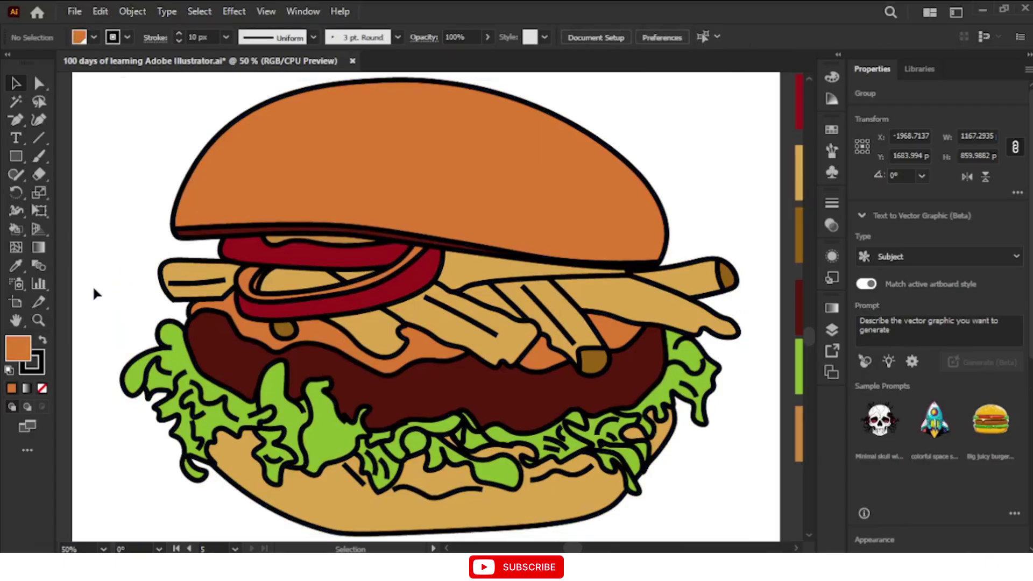
Step: Compare the whole expanded burger illustration with the reference photo beside it
left_click(277, 376)
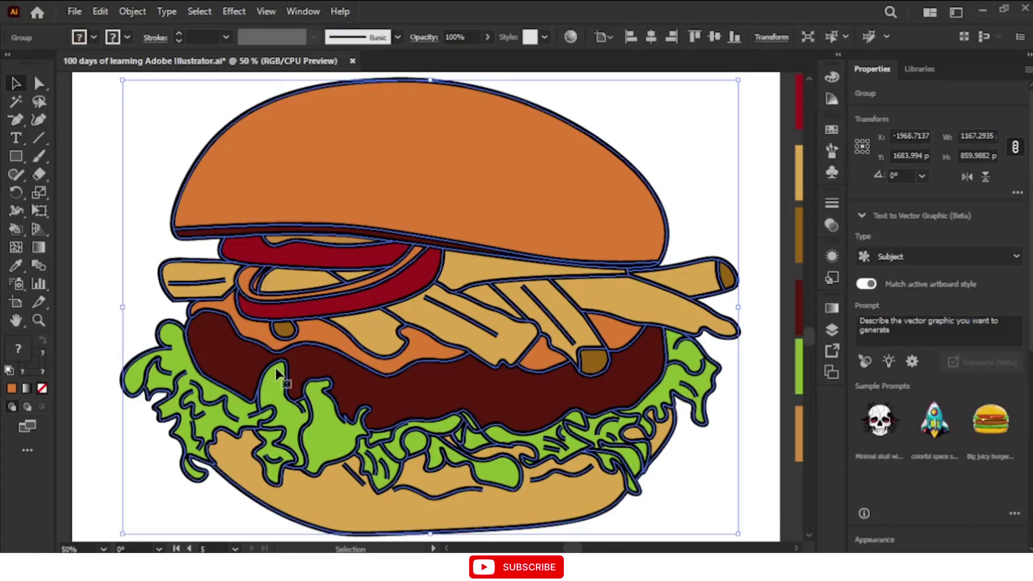
left_click(136, 280)
key("ctrl+minus")
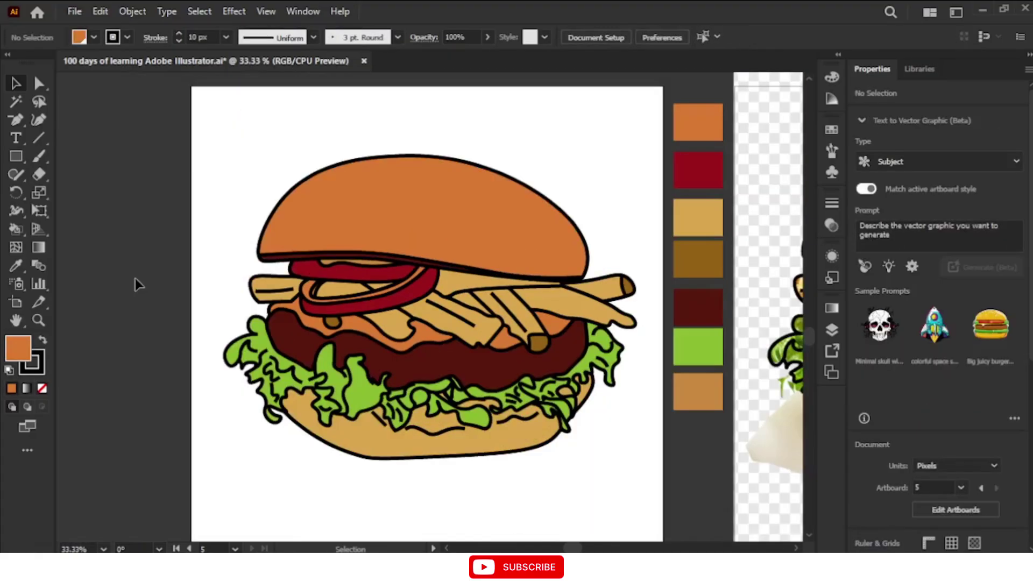
key("ctrl+minus")
key("ctrl+minus")
key("ctrl")
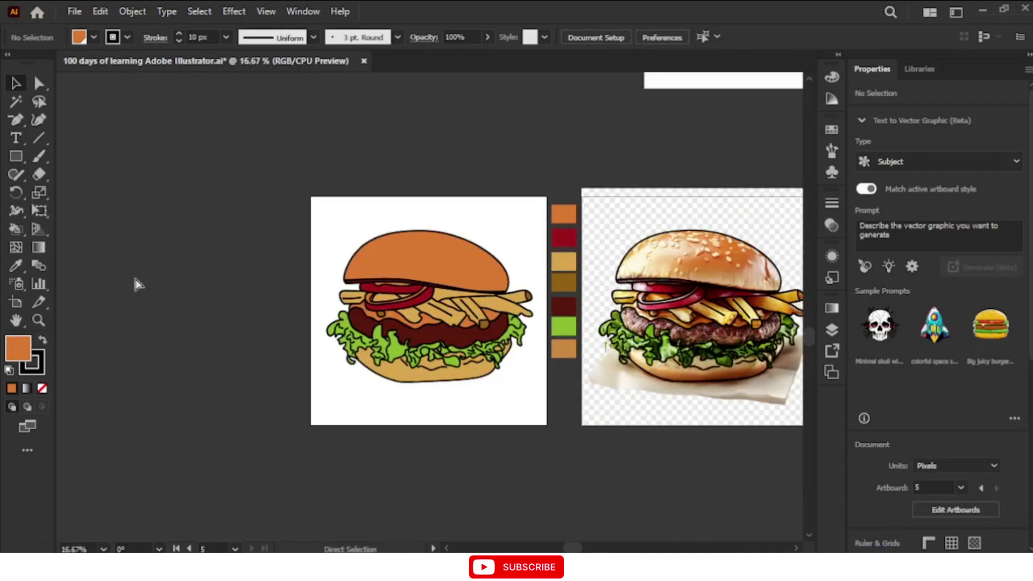
key("ctrl+equal")
key("ctrl+equal")
key("ctrl+equal")
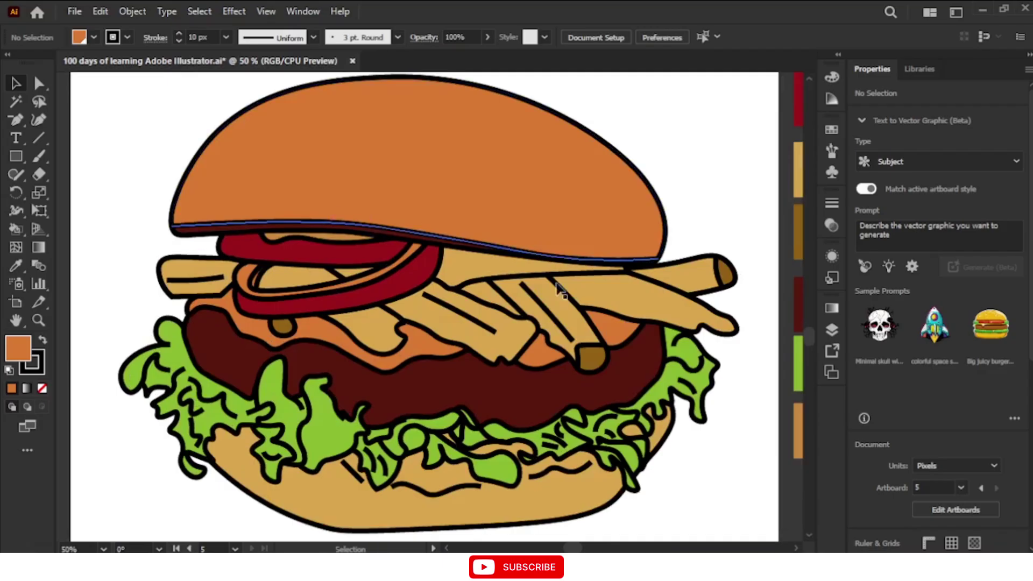
Step: Isolate the nested groups of the expanded burger down to the innermost group holding the black line strokes
double_click(487, 329)
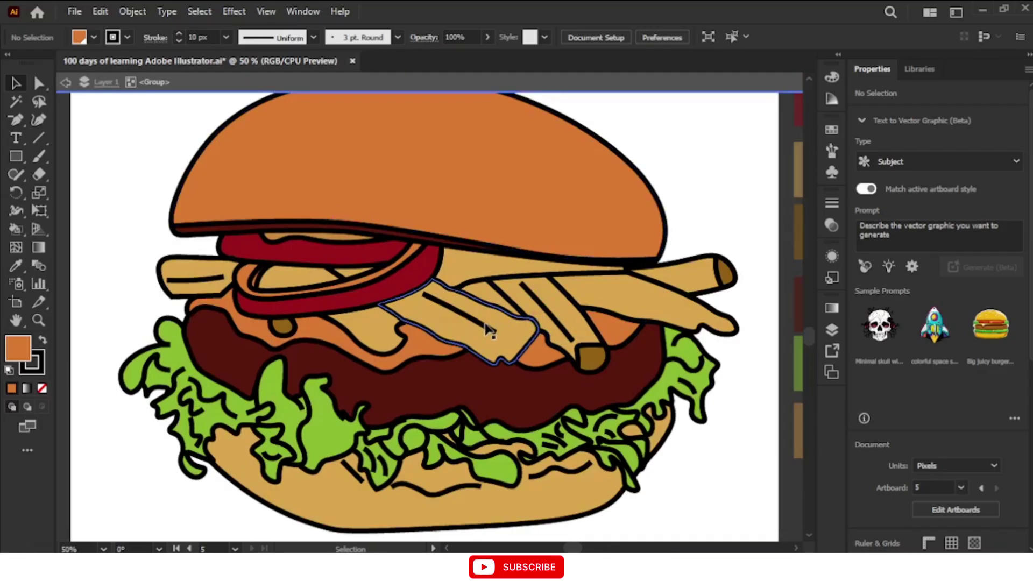
left_click(487, 329)
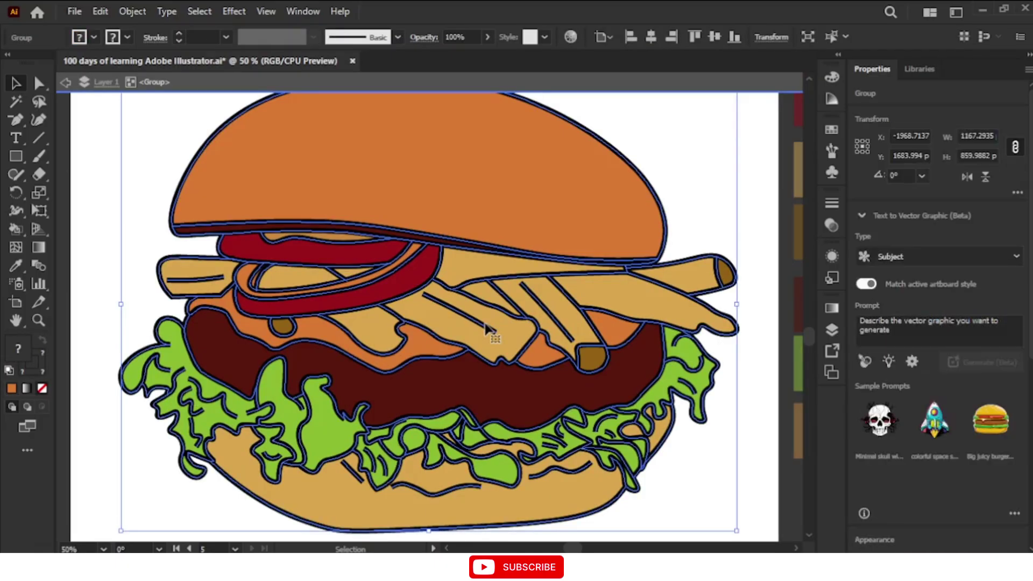
double_click(486, 329)
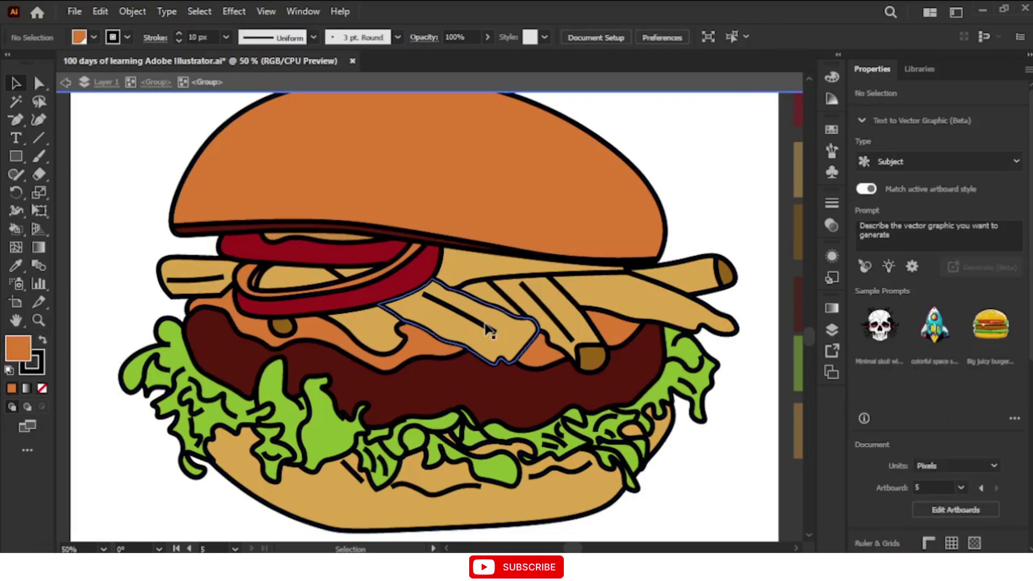
left_click(486, 330)
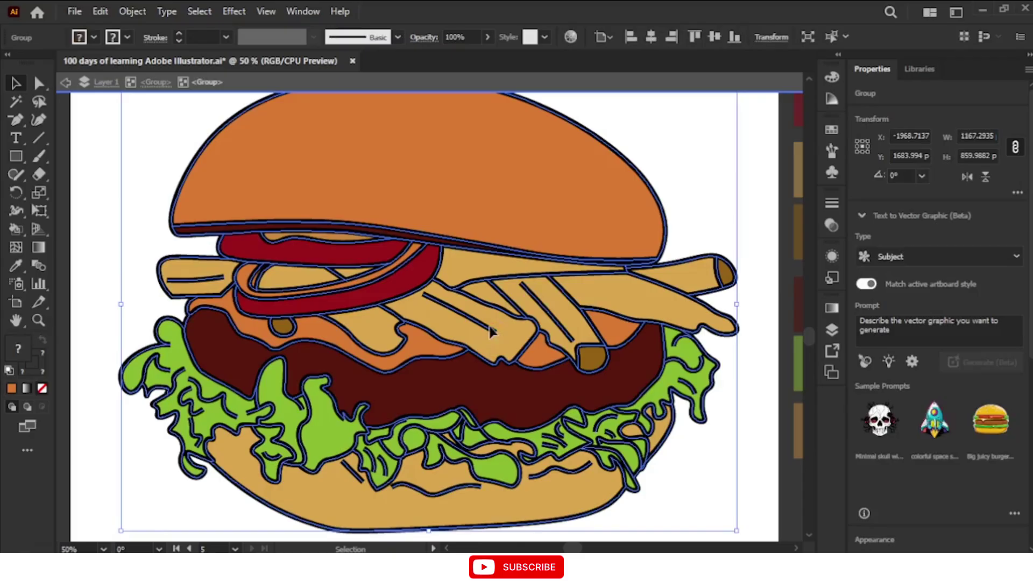
double_click(488, 330)
left_click(487, 330)
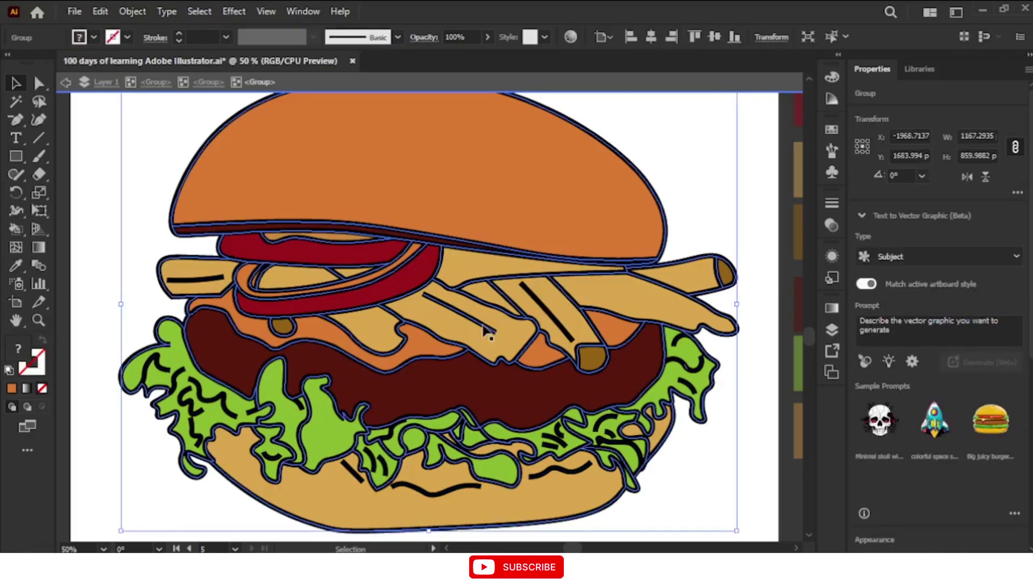
double_click(556, 323)
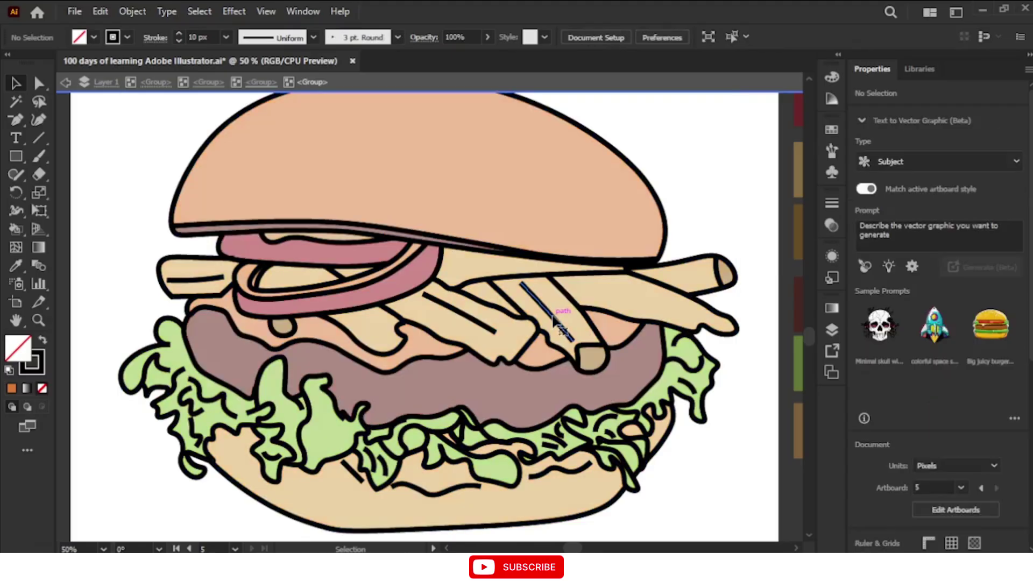
Step: Give the detail line on the fry with the brown end below the top bun the asymmetric tapered width profile that thickens toward one end
left_click(555, 322)
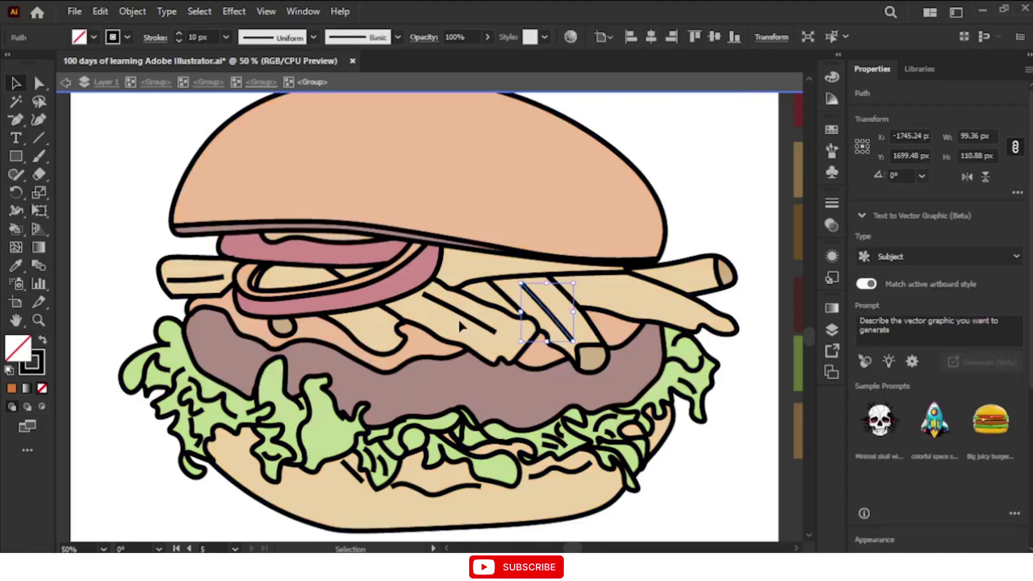
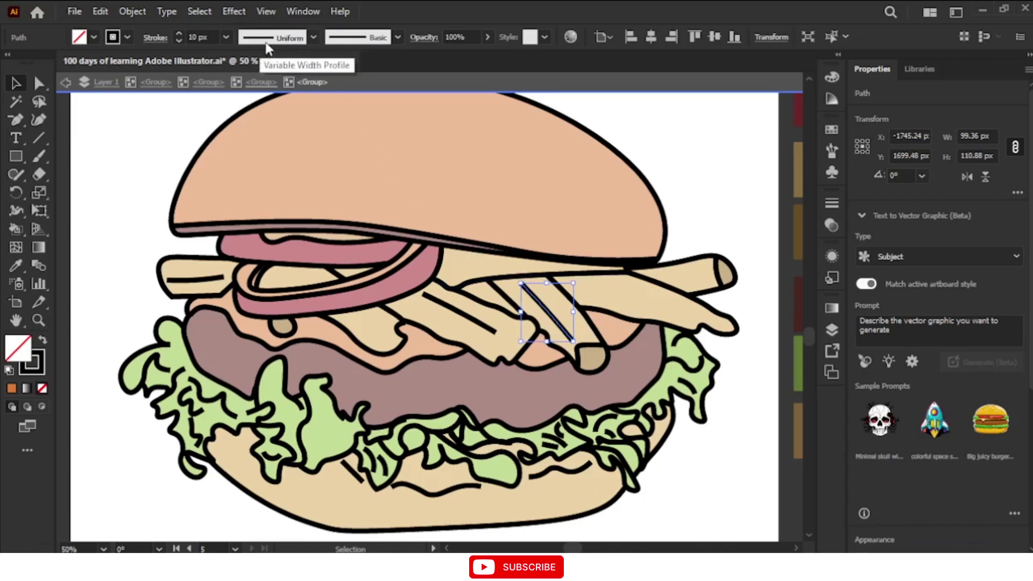
left_click(315, 42)
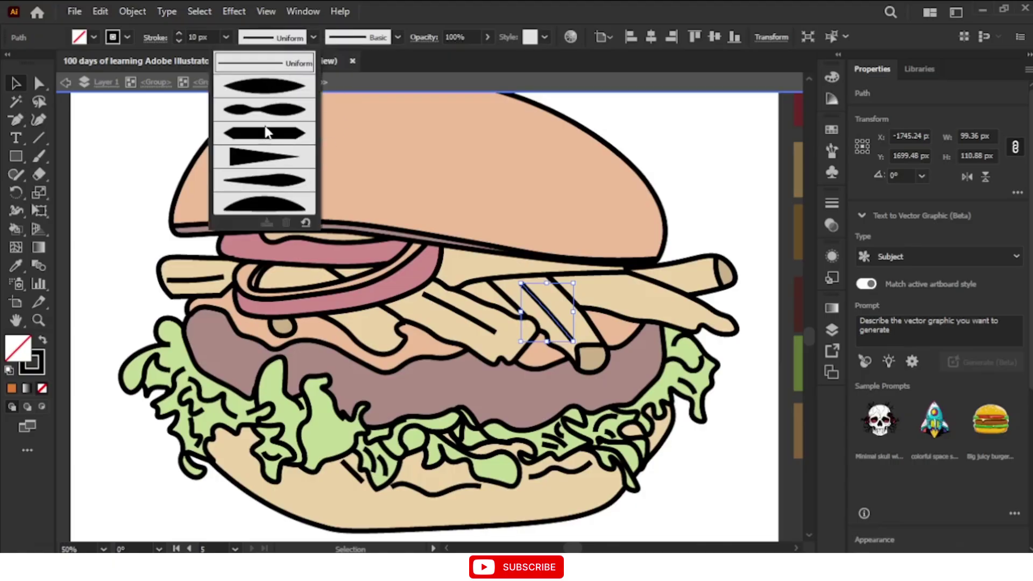
left_click(264, 87)
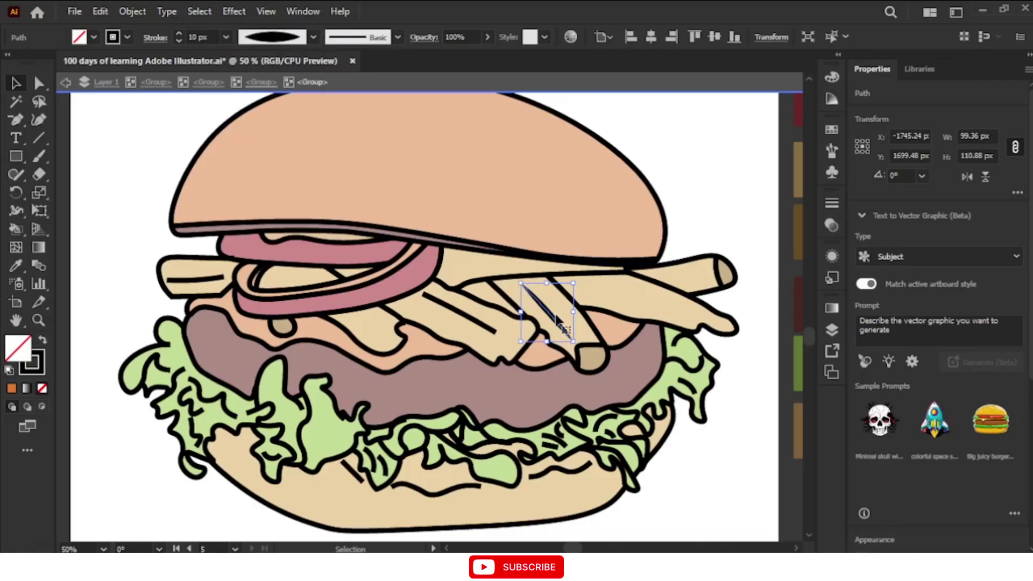
left_click(313, 37)
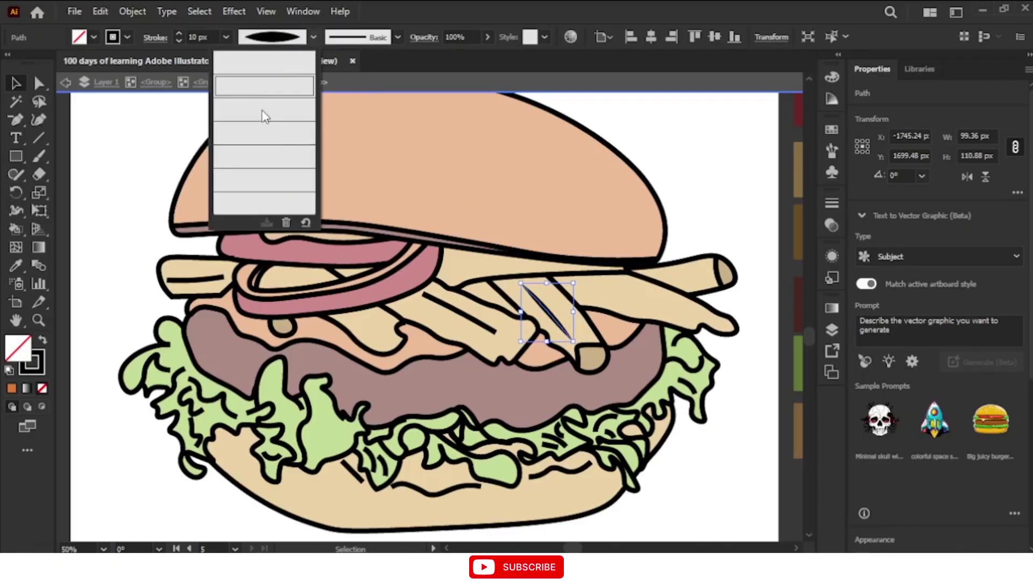
left_click(269, 180)
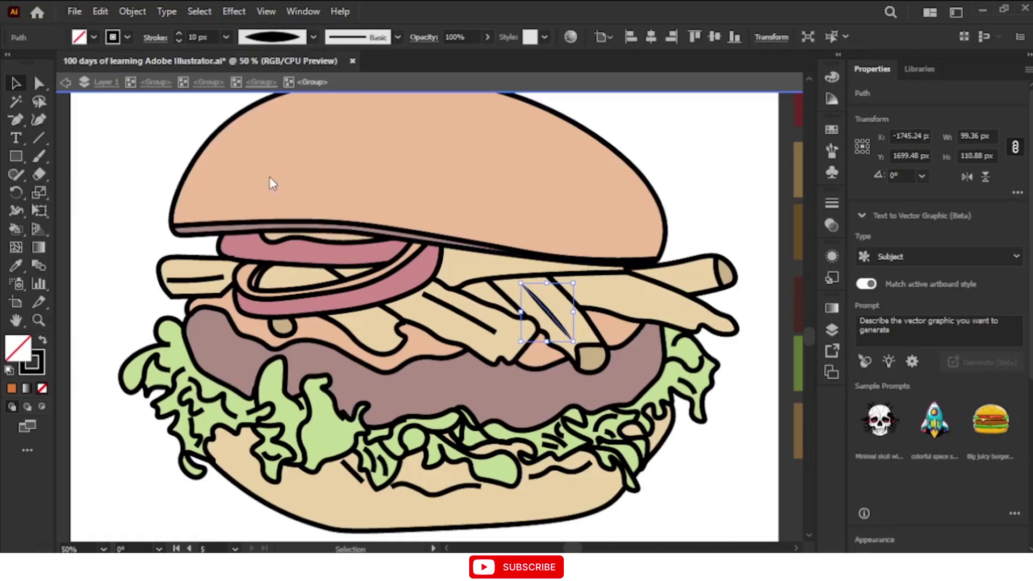
left_click(714, 208)
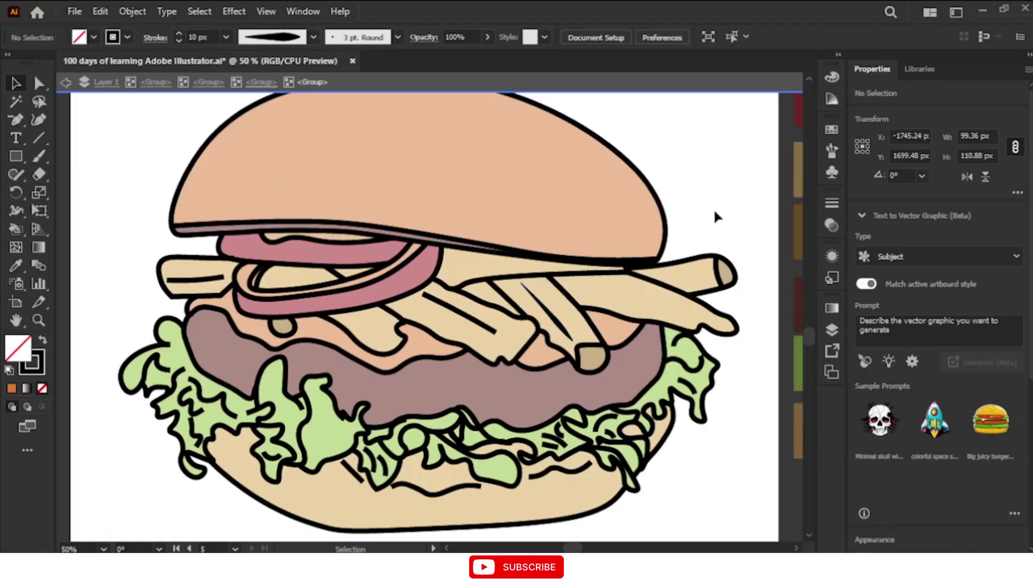
Step: Apply the same asymmetric tapered width profile to the diagonal detail line on the neighbouring middle fry
left_click(562, 333)
left_click(459, 312)
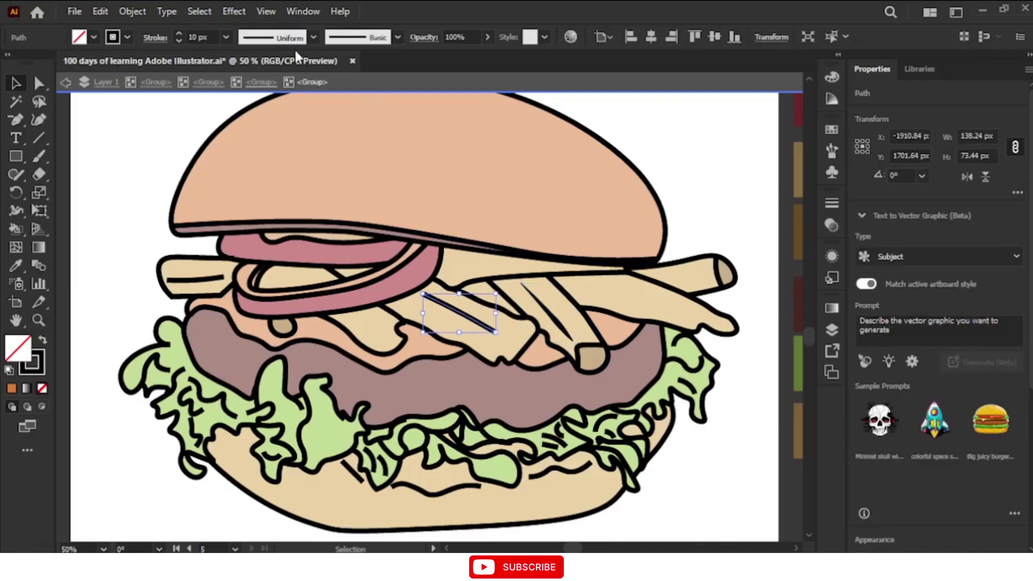
left_click(313, 37)
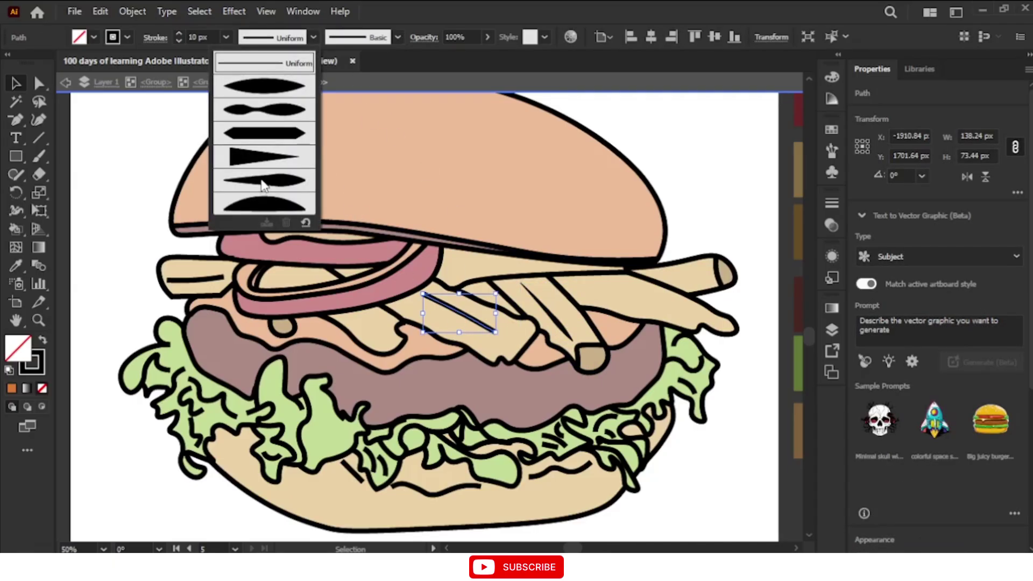
left_click(262, 182)
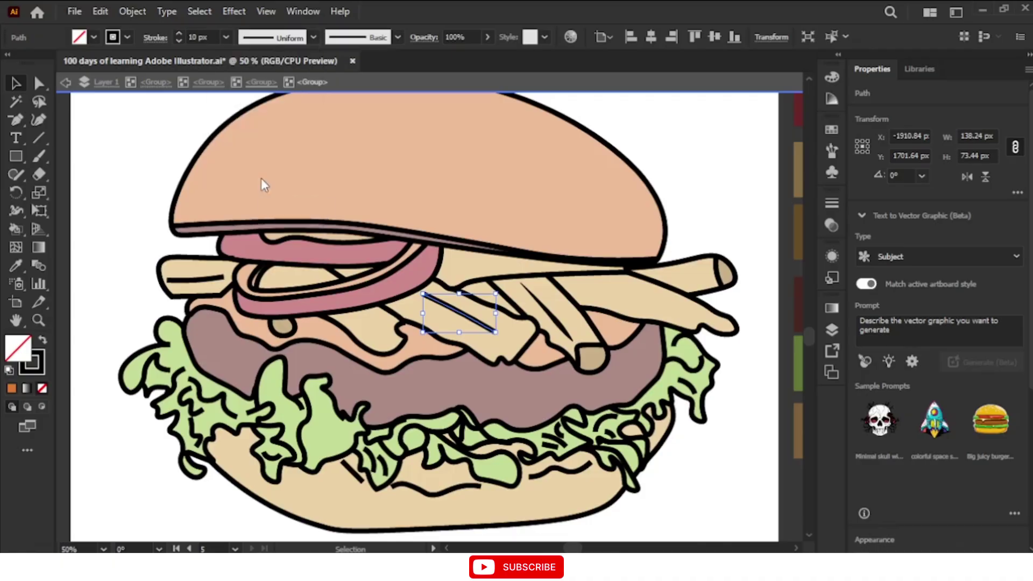
left_click(687, 184)
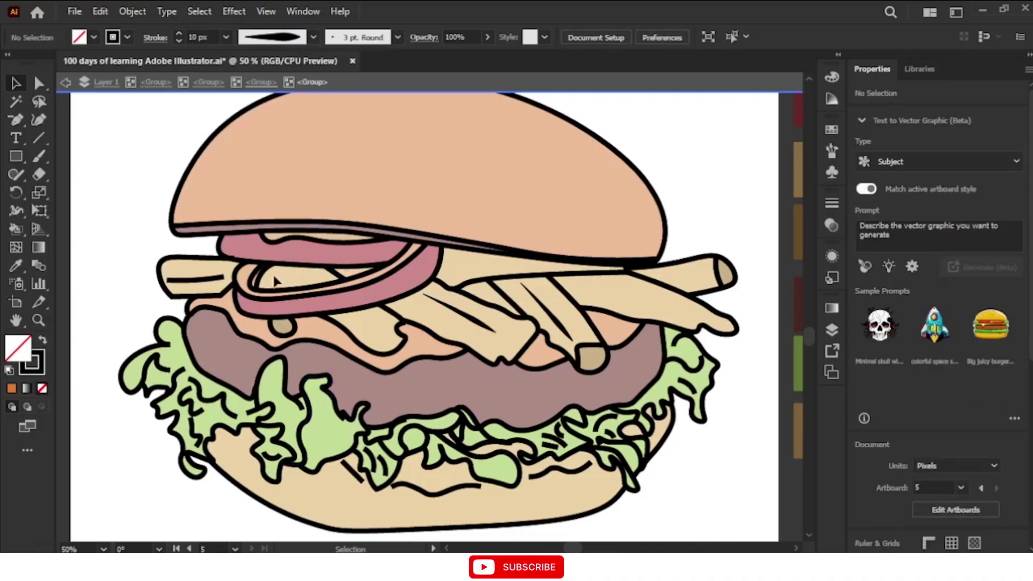
Step: Apply the asymmetric tapered width profile together to the leftmost fry's detail line and the short detail lines on the right-hand lettuce
left_click(222, 280)
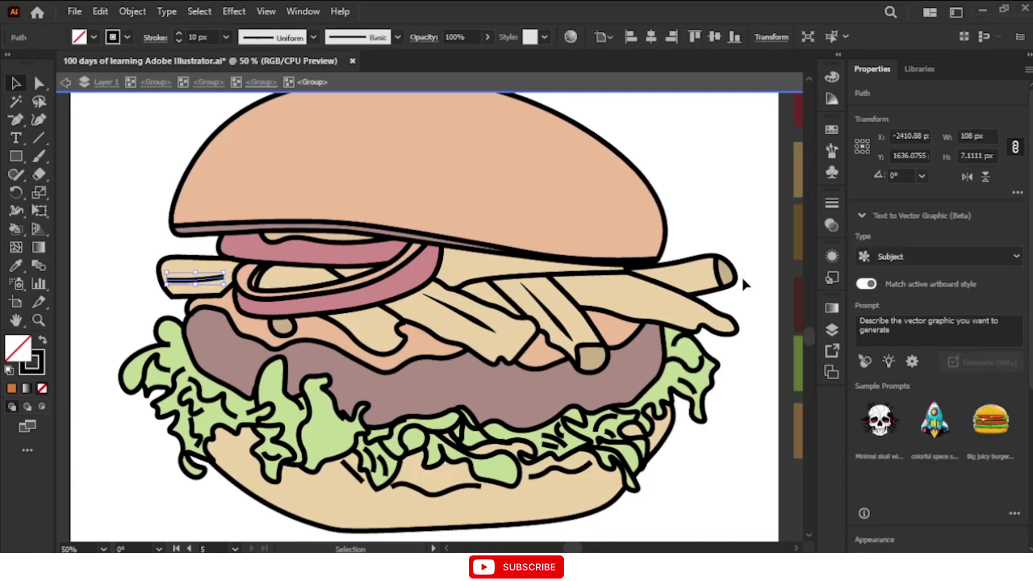
left_click(688, 365, "shift")
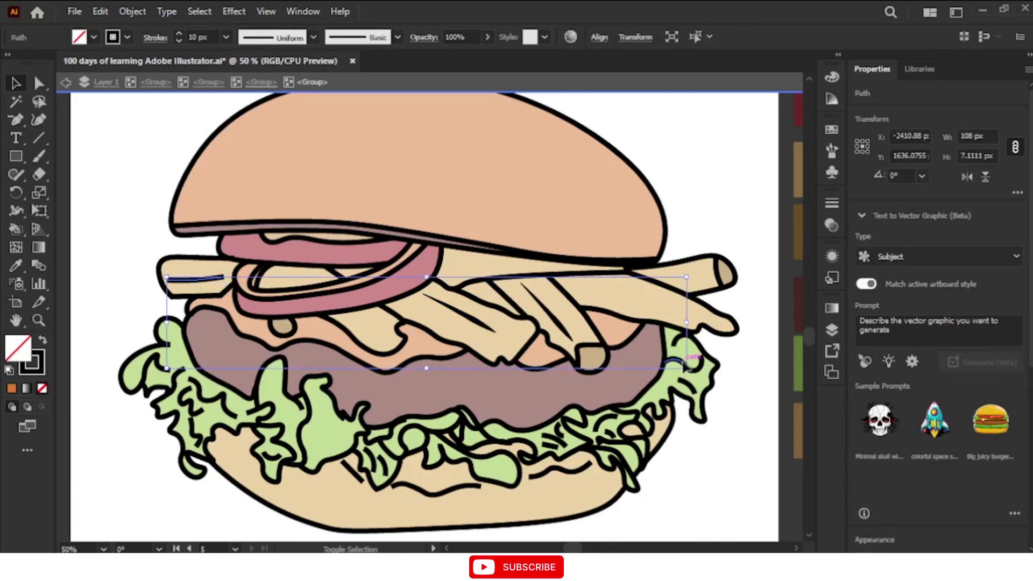
left_click(691, 390, "shift")
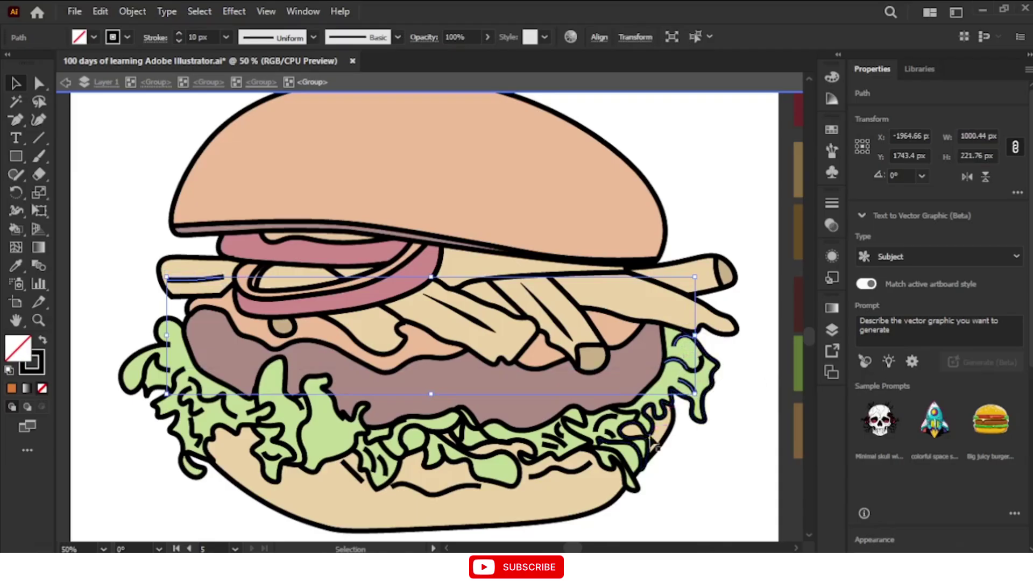
left_click(598, 423, "shift")
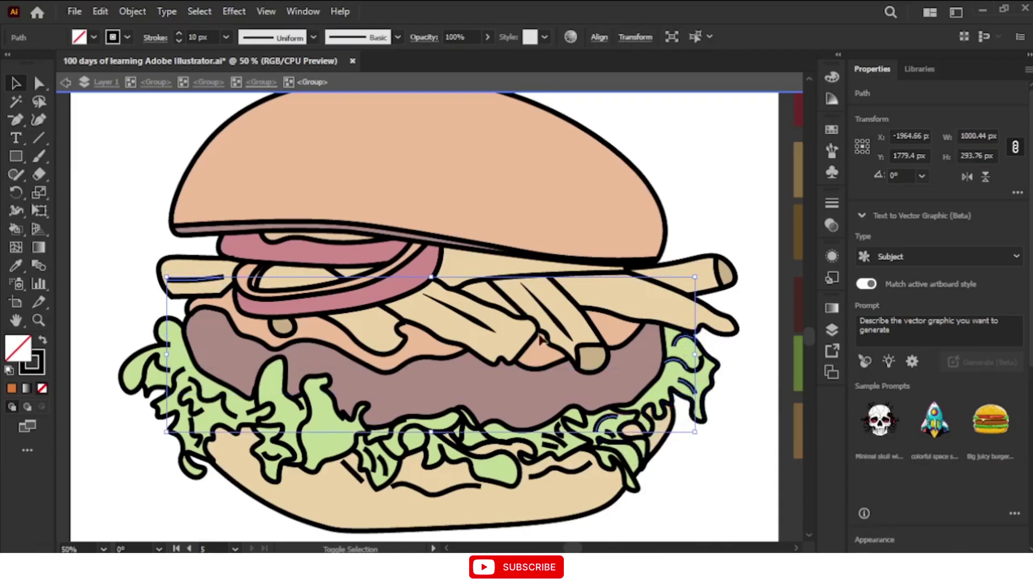
left_click(313, 37)
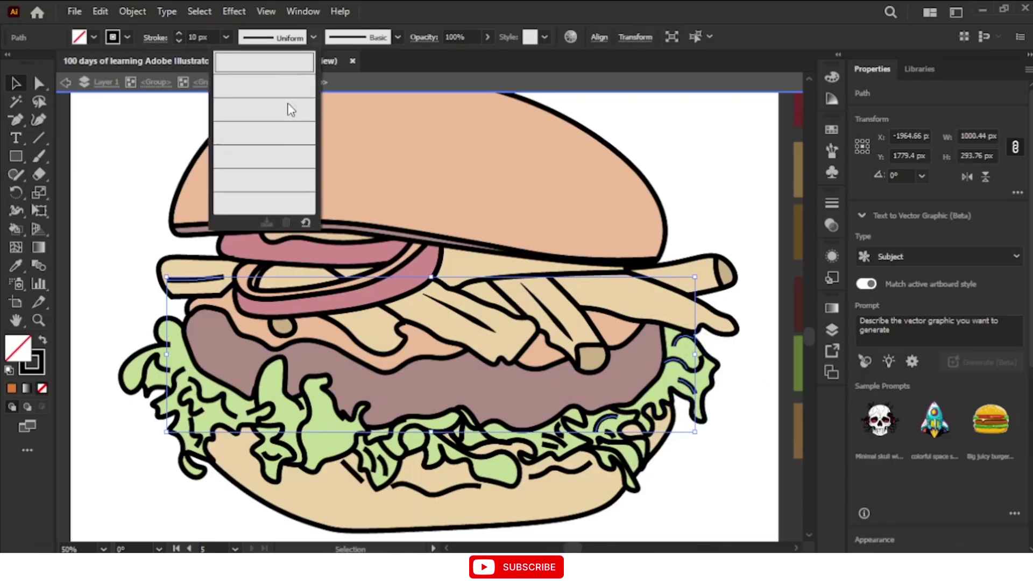
left_click(258, 185)
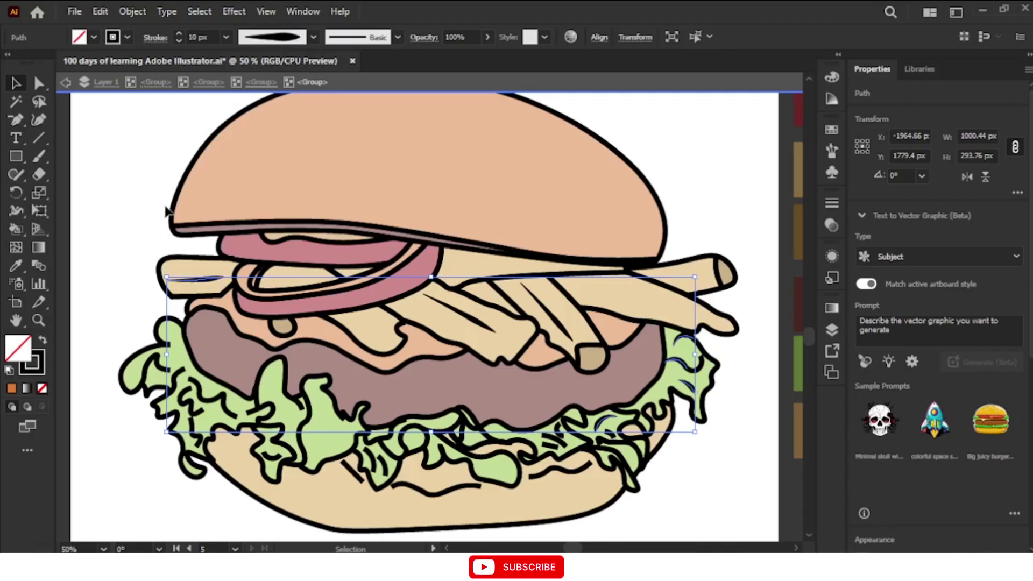
Step: Set the stroke weight of the three fries' detail lines and the short detail lines on the right-hand lettuce to 5 px
left_click(139, 226)
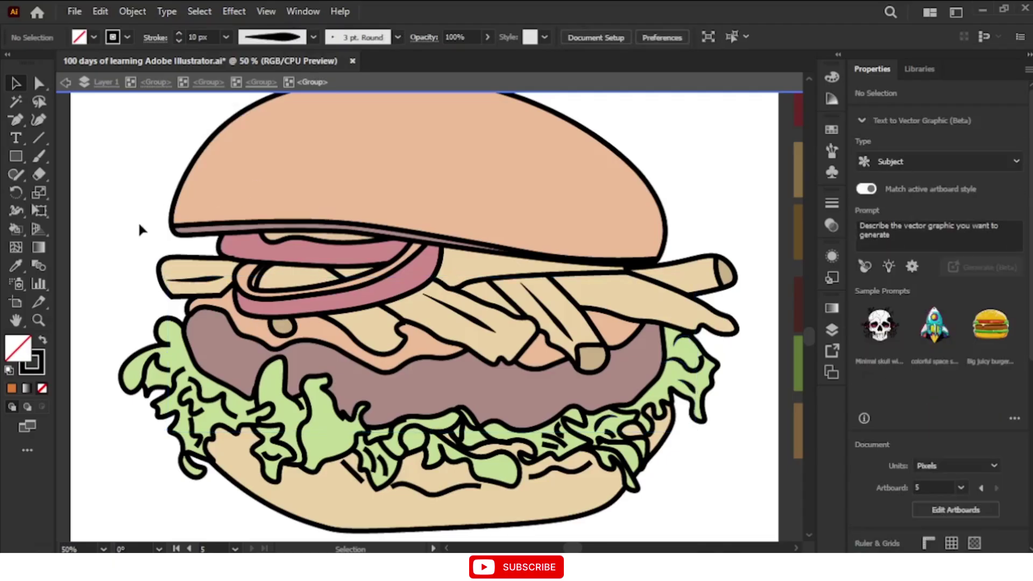
left_click(491, 323)
left_click(556, 323, "shift")
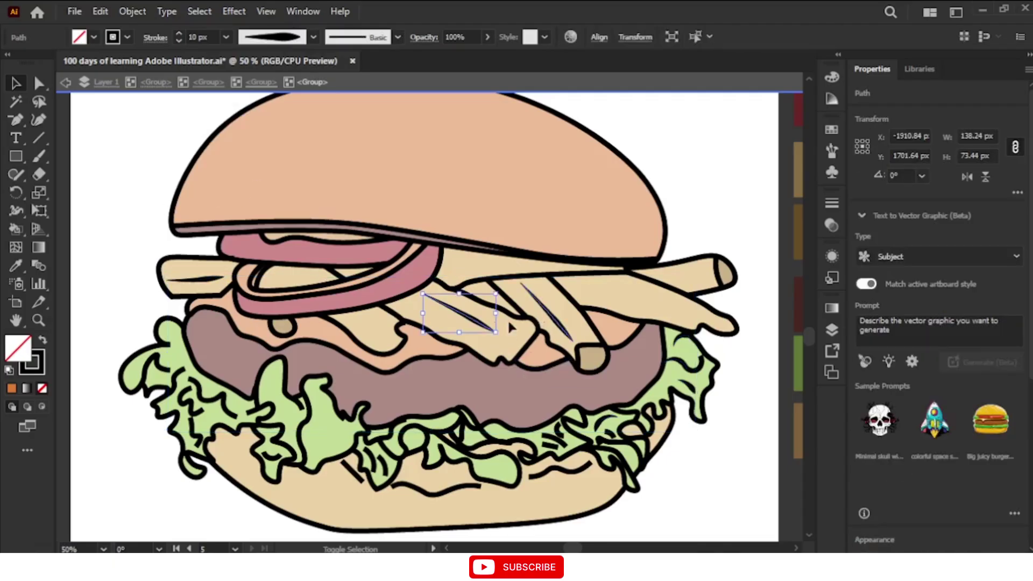
left_click(208, 281, "shift")
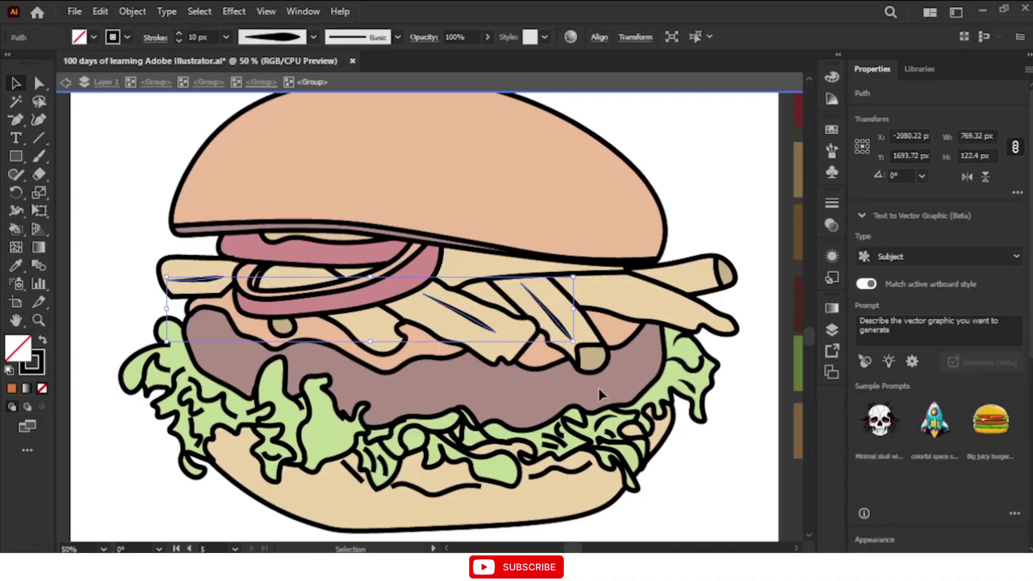
left_click(677, 341, "shift")
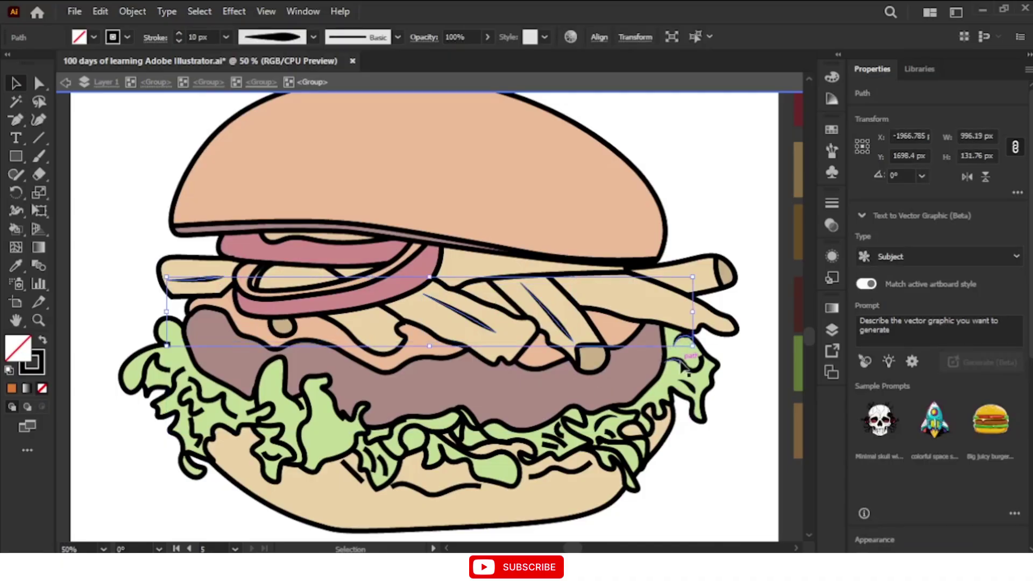
left_click(680, 362, "shift")
left_click(688, 387, "shift")
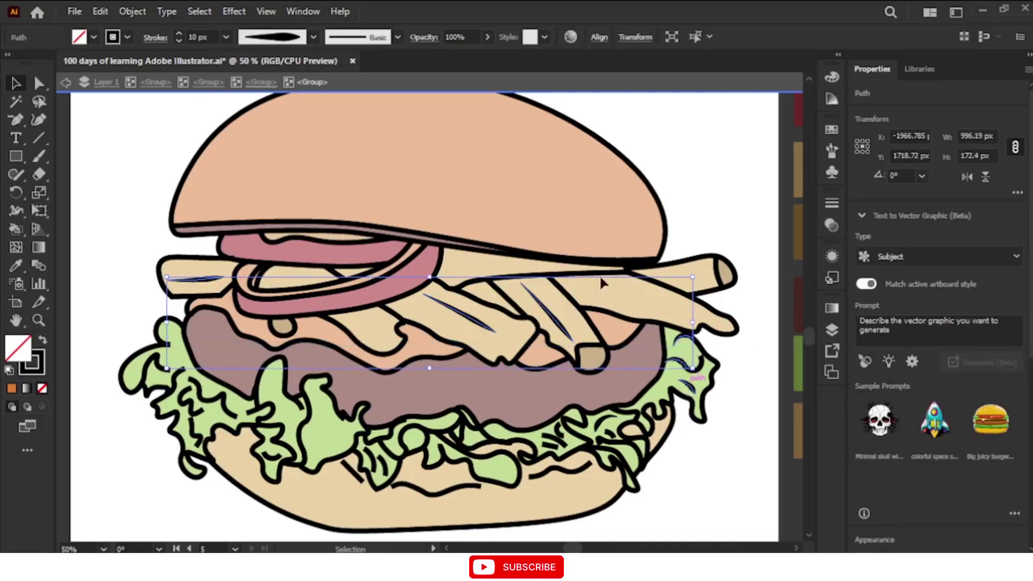
left_click(199, 36)
type("5")
key("Return")
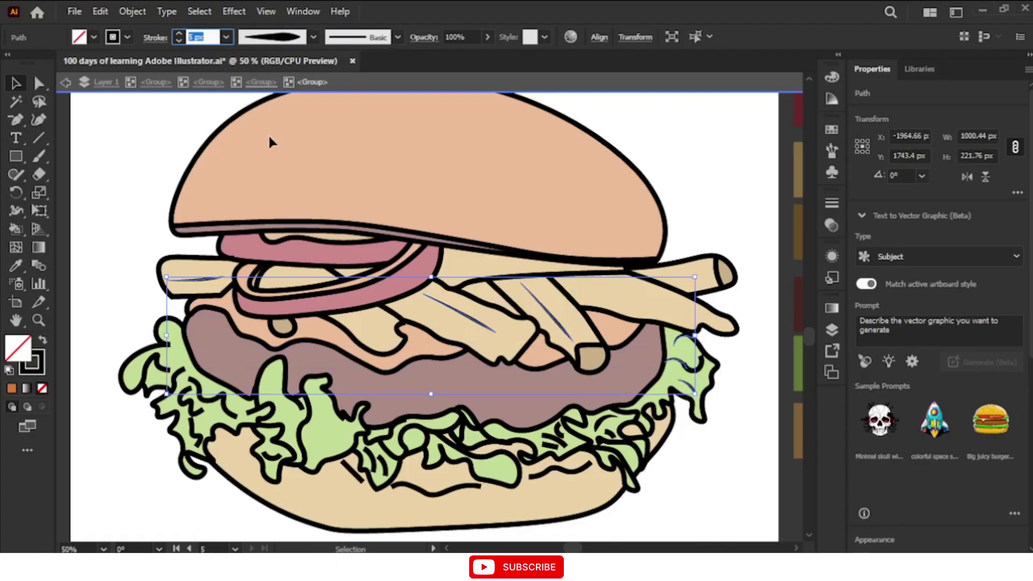
left_click(696, 170)
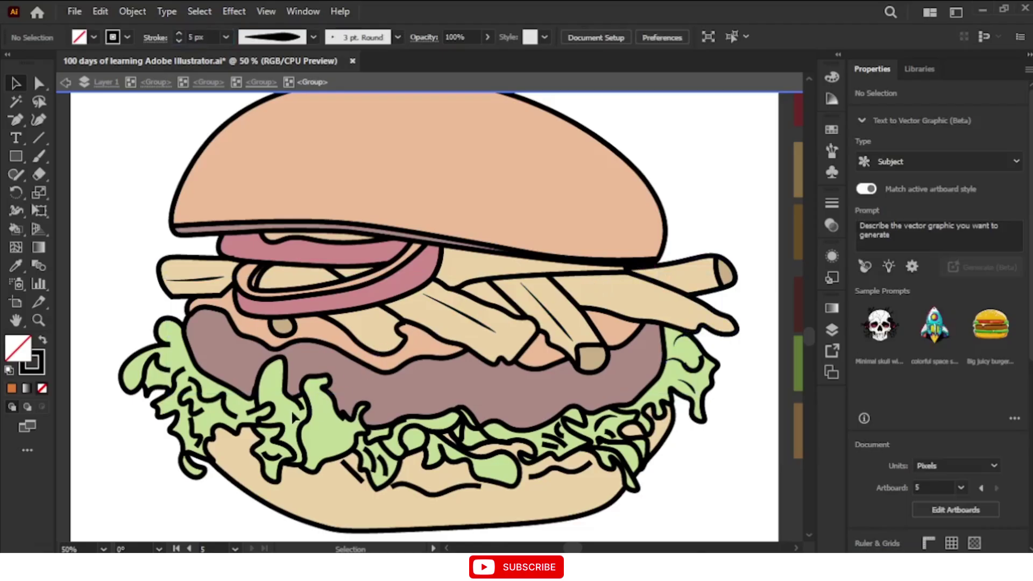
Step: Try to copy the middle fry detail line's stroke style onto the leftmost lettuce line with the Eyedropper
key("ctrl+plus")
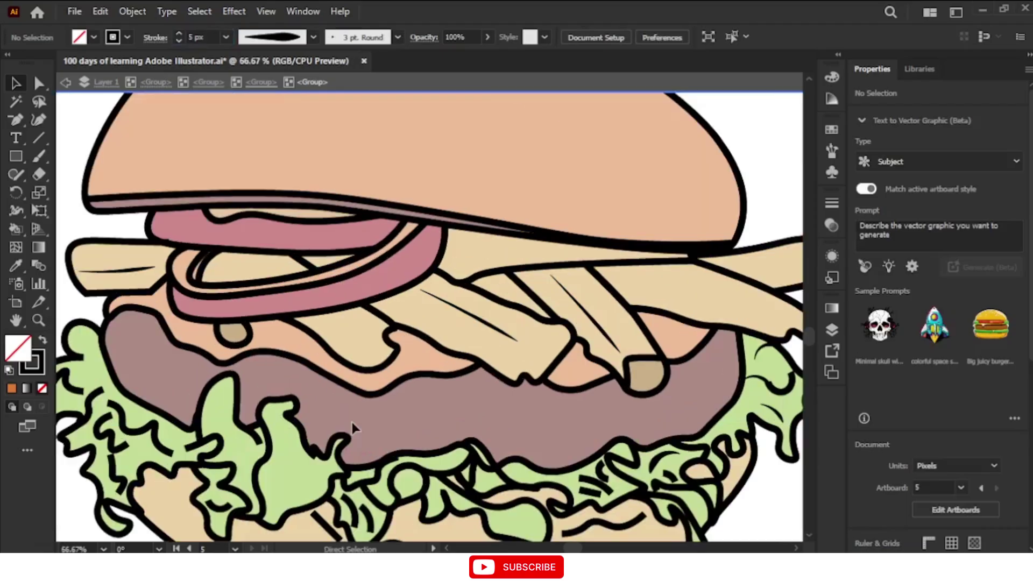
scroll(352, 429, "down", 2)
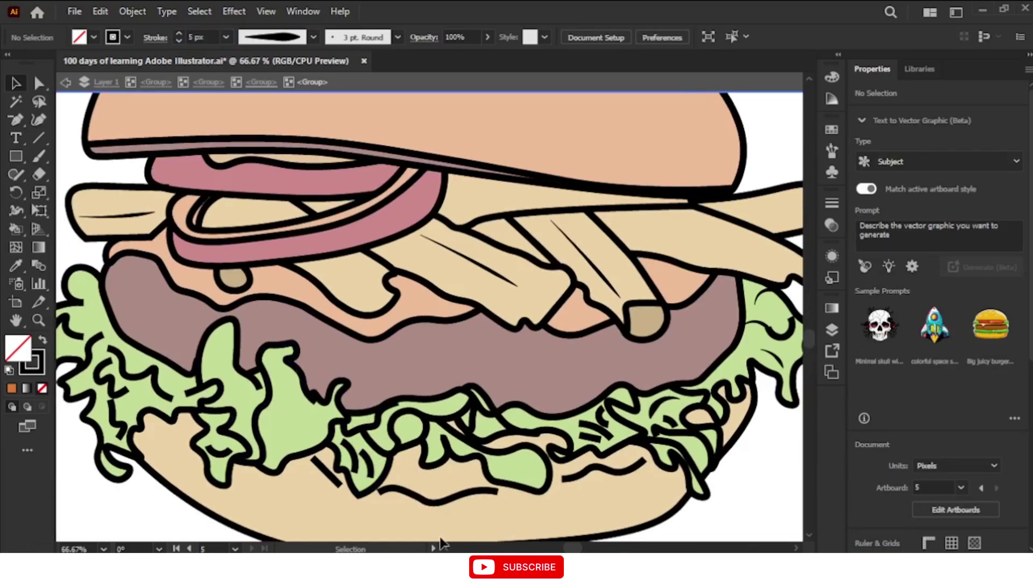
left_click(447, 549)
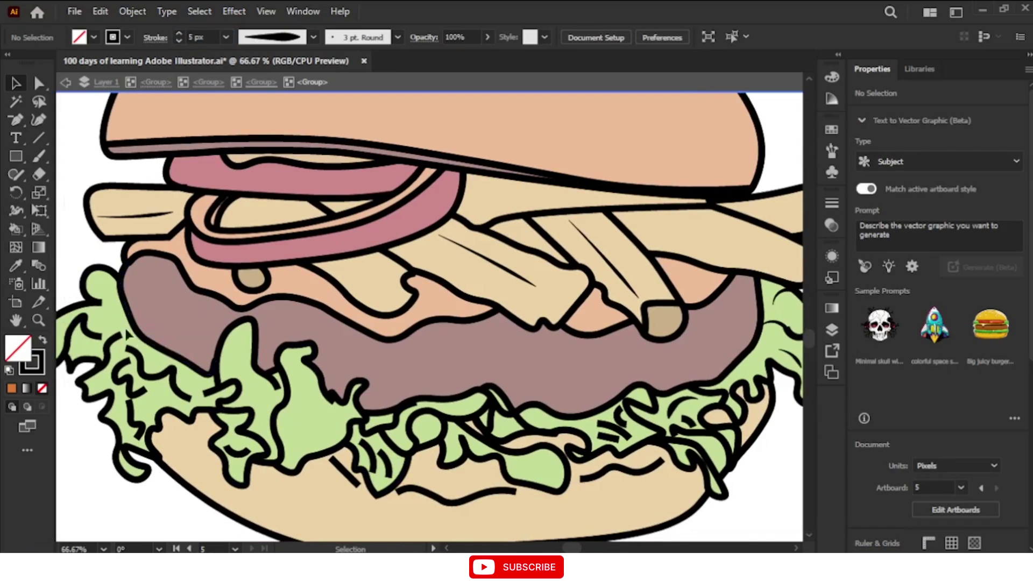
left_click(84, 331)
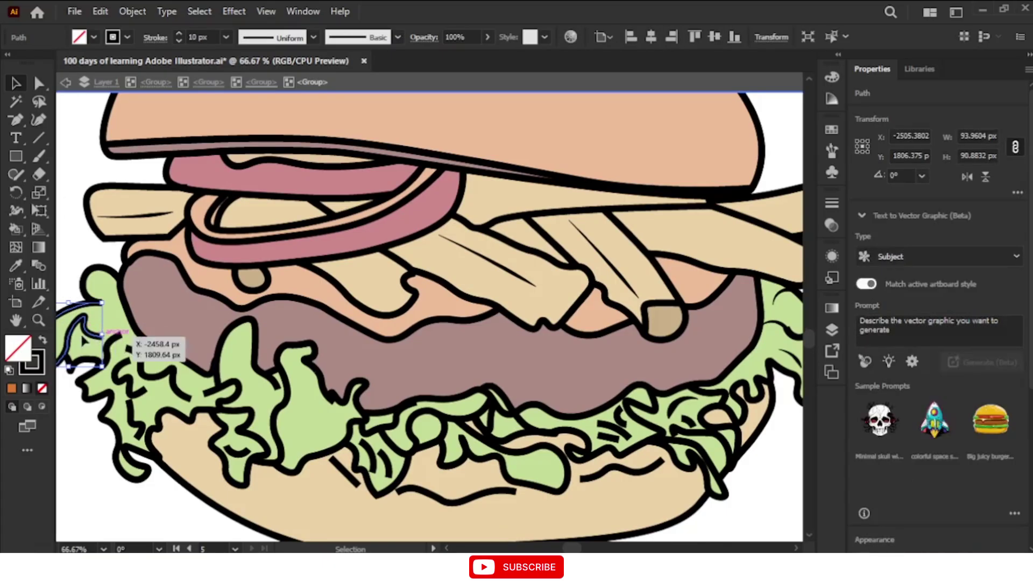
left_click(17, 262)
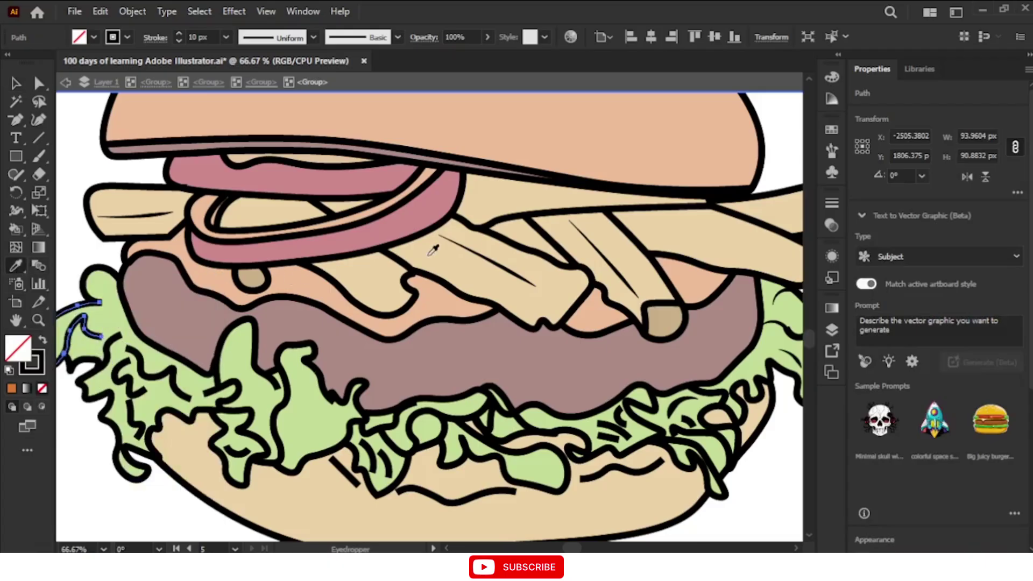
left_click(478, 247)
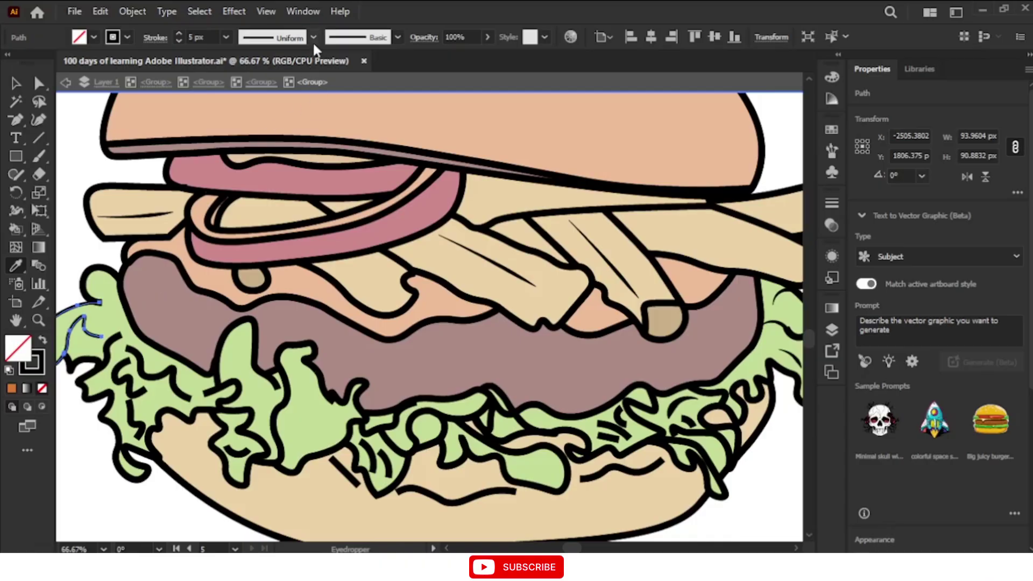
left_click(194, 188)
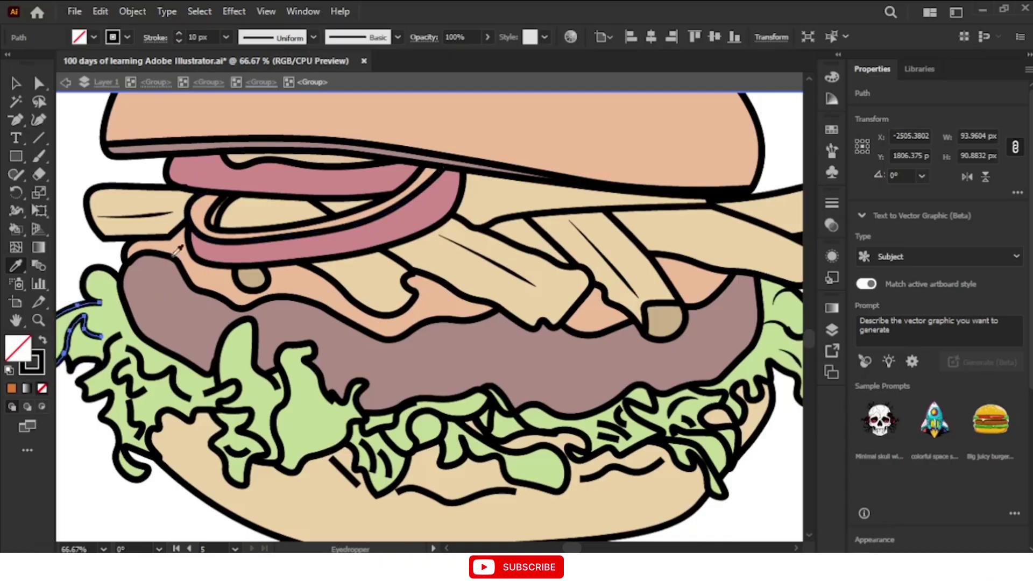
key("v")
Step: Give the short inner lettuce lines and the bottom bun's diagonal detail line a 5 px stroke with Width Profile 5
left_click(125, 346)
left_click_drag(123, 341, 120, 377)
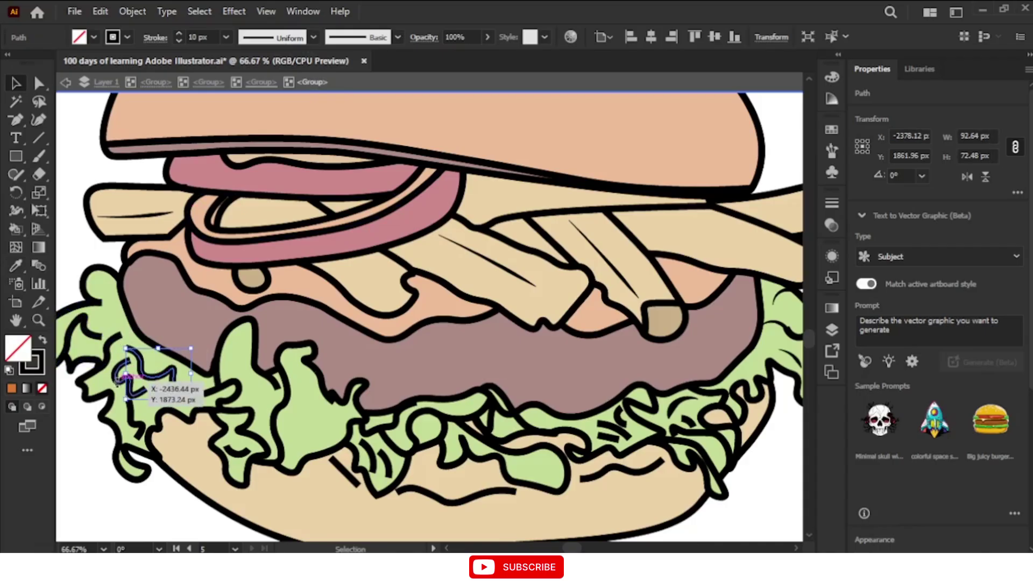
left_click(114, 374, "shift")
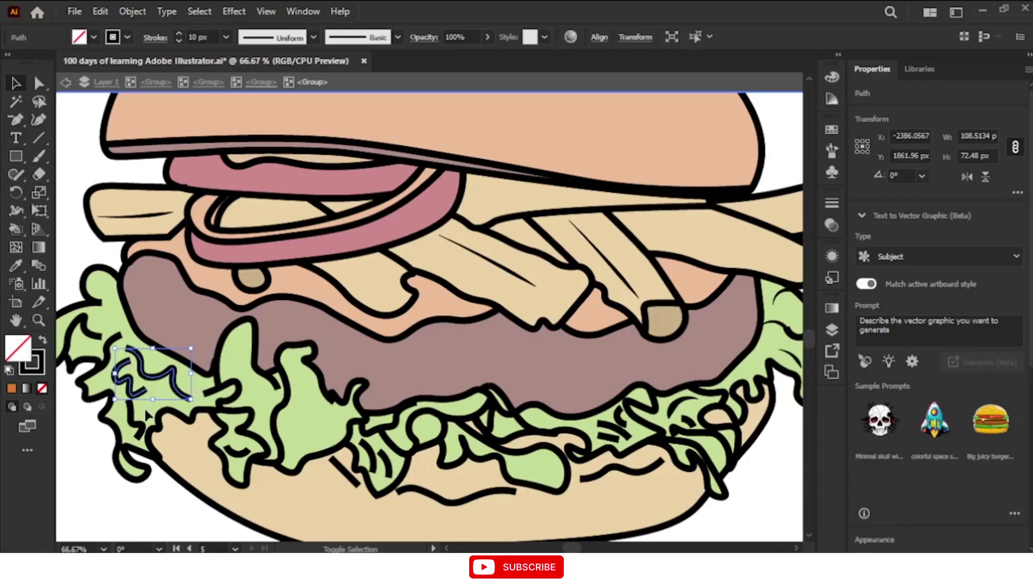
left_click(141, 430, "shift")
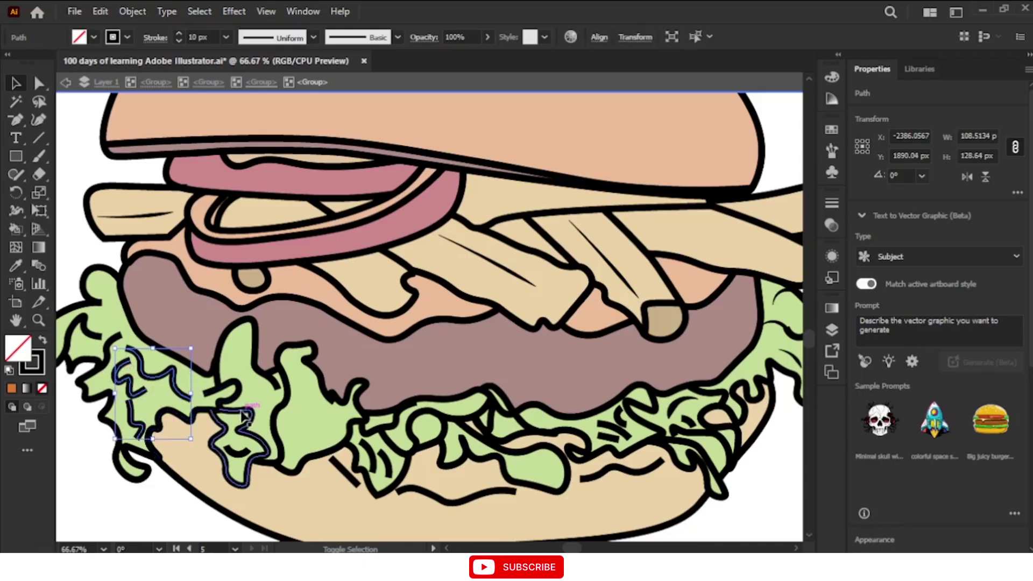
left_click(242, 454, "shift")
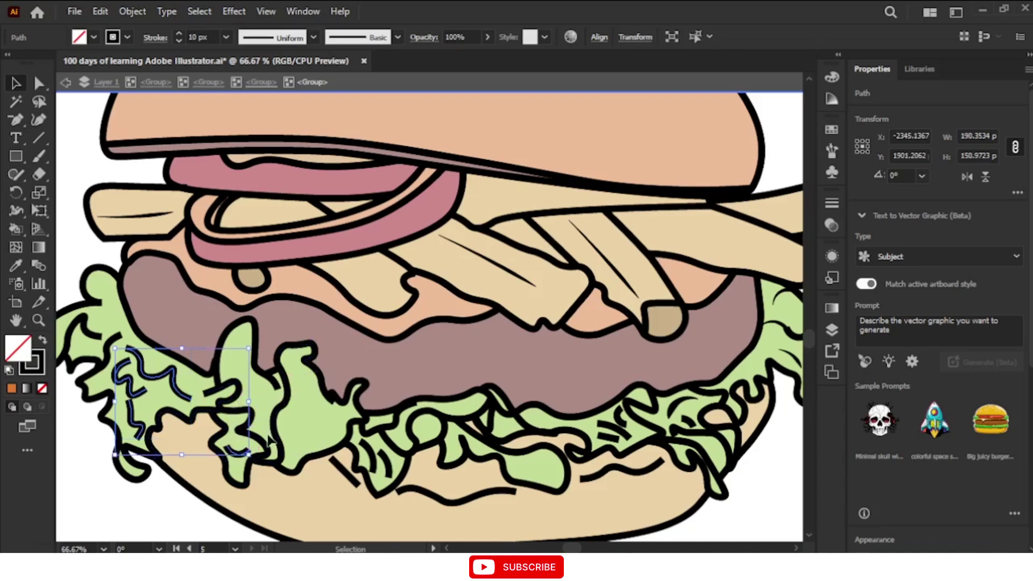
left_click(358, 472, "shift")
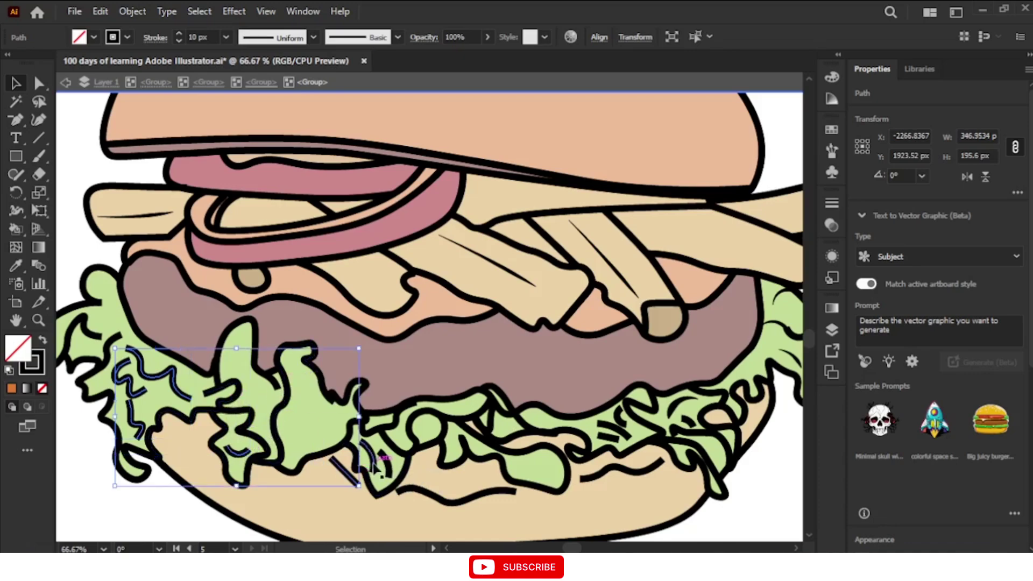
left_click(383, 459, "shift")
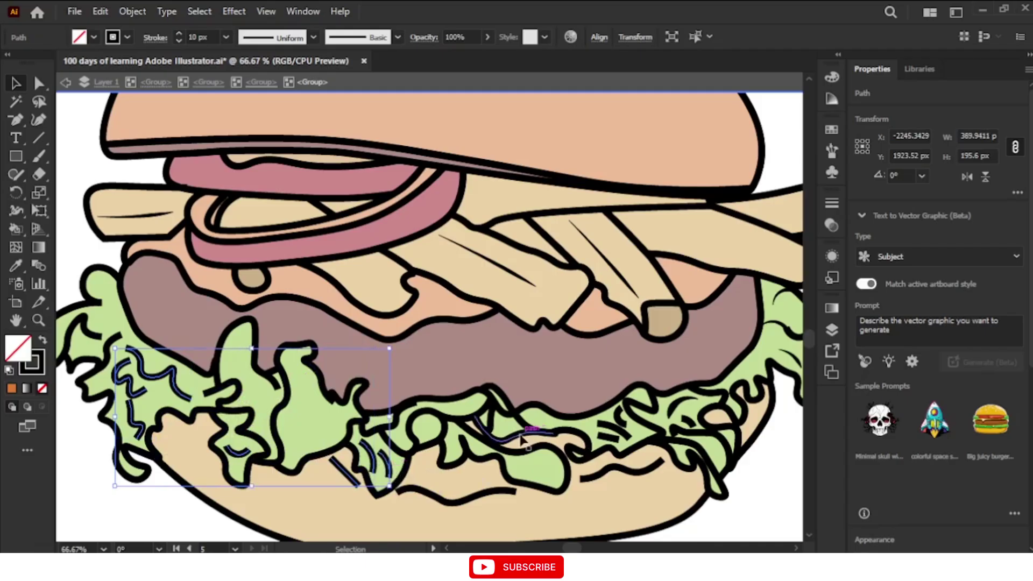
left_click(614, 428, "shift")
left_click(621, 419, "shift")
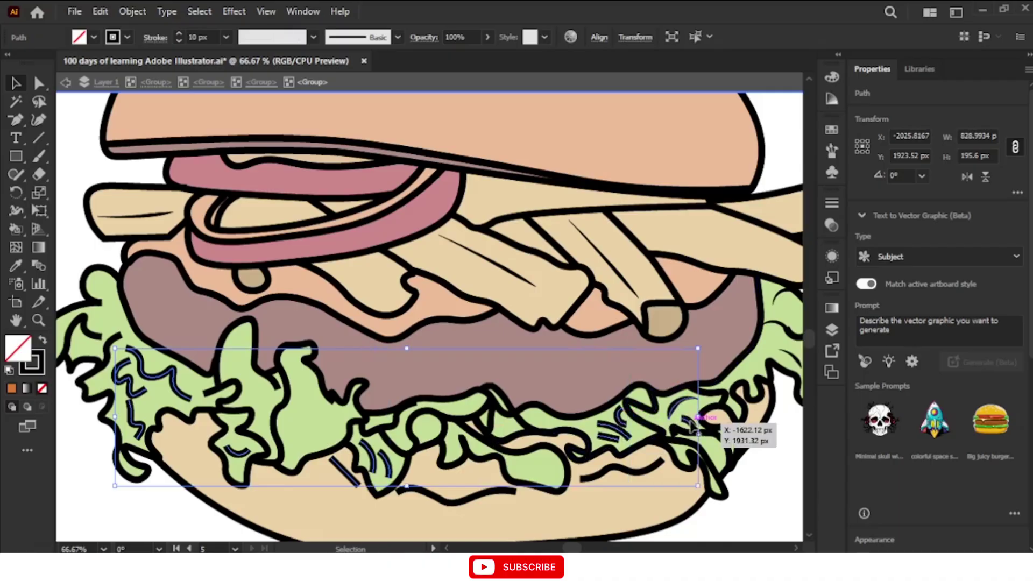
left_click(672, 435, "shift")
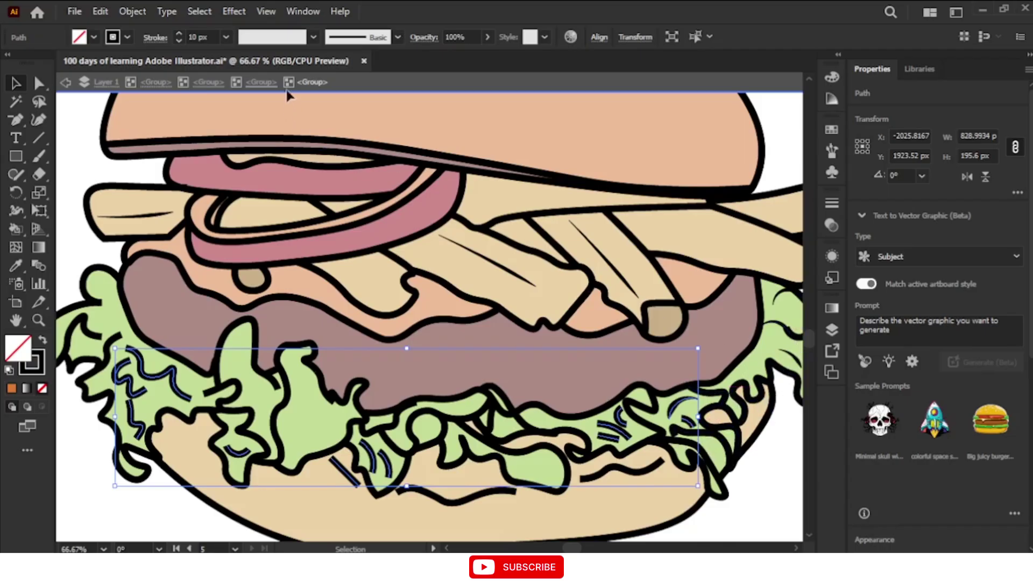
left_click(200, 35)
scroll(200, 35, "down", 5)
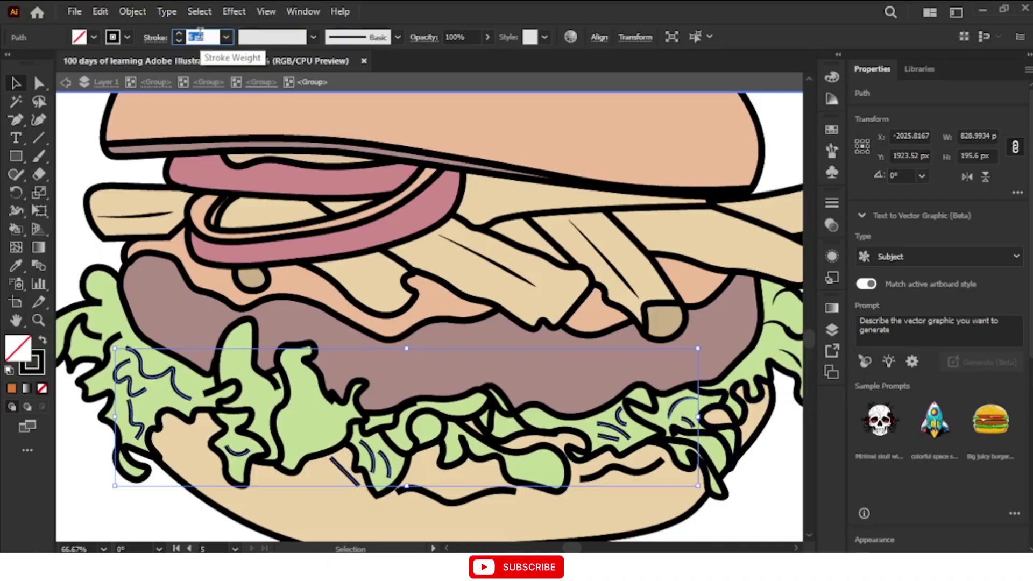
left_click(313, 36)
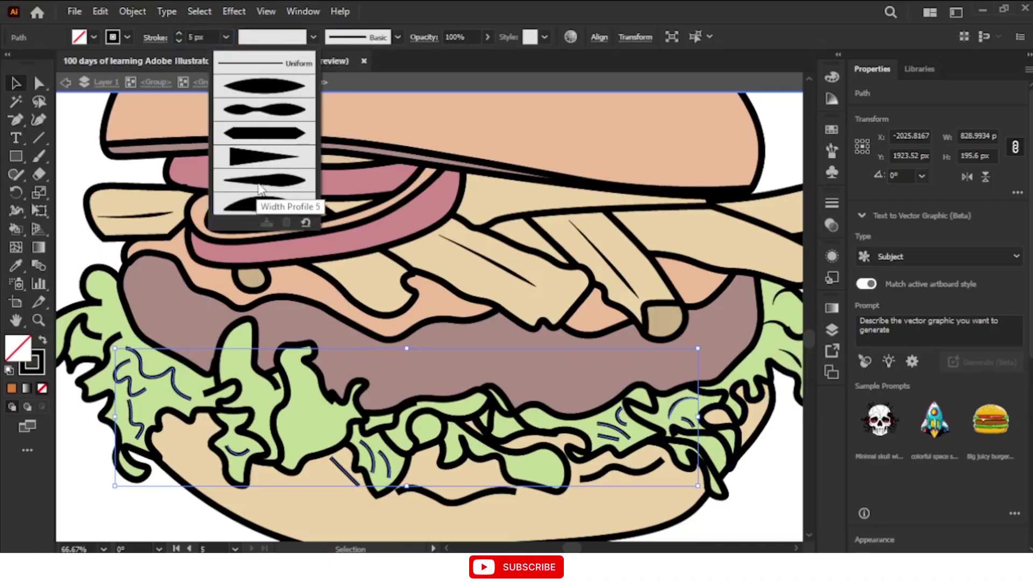
left_click(250, 206)
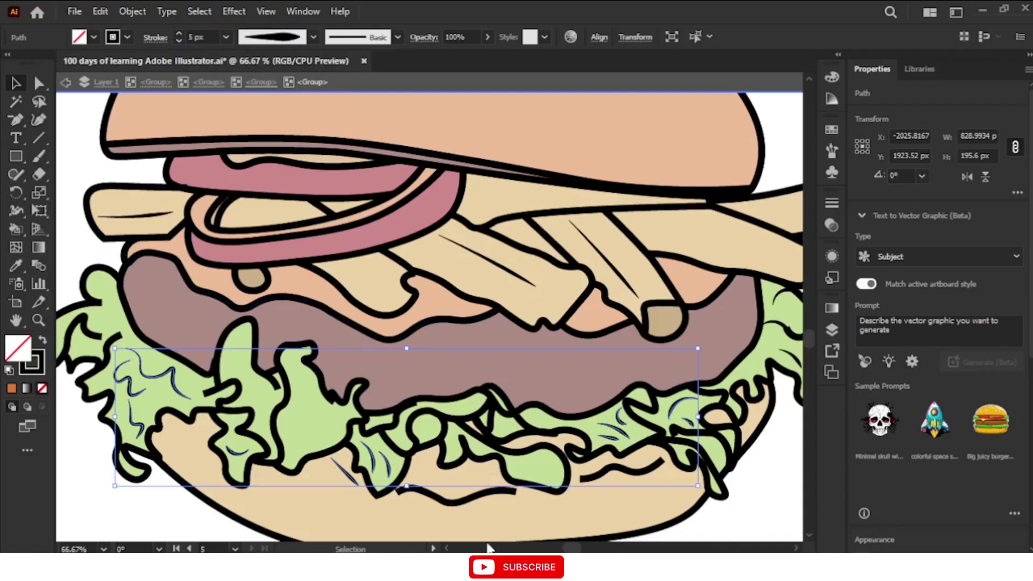
Step: Apply Width Profile 5 and a 5 px stroke weight to the two wavy detail lines on the bottom bun
left_click(473, 501)
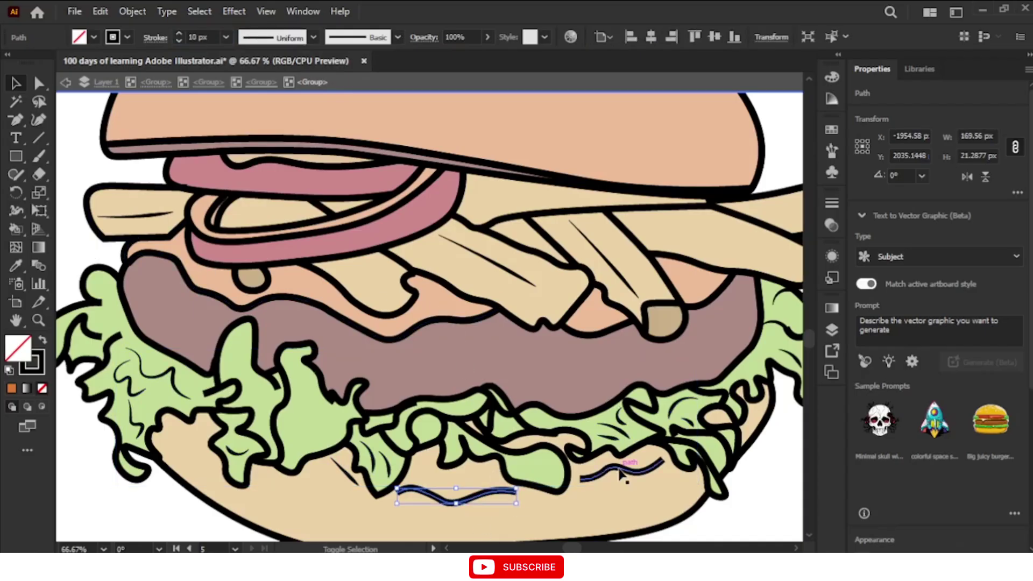
left_click(617, 467, "shift")
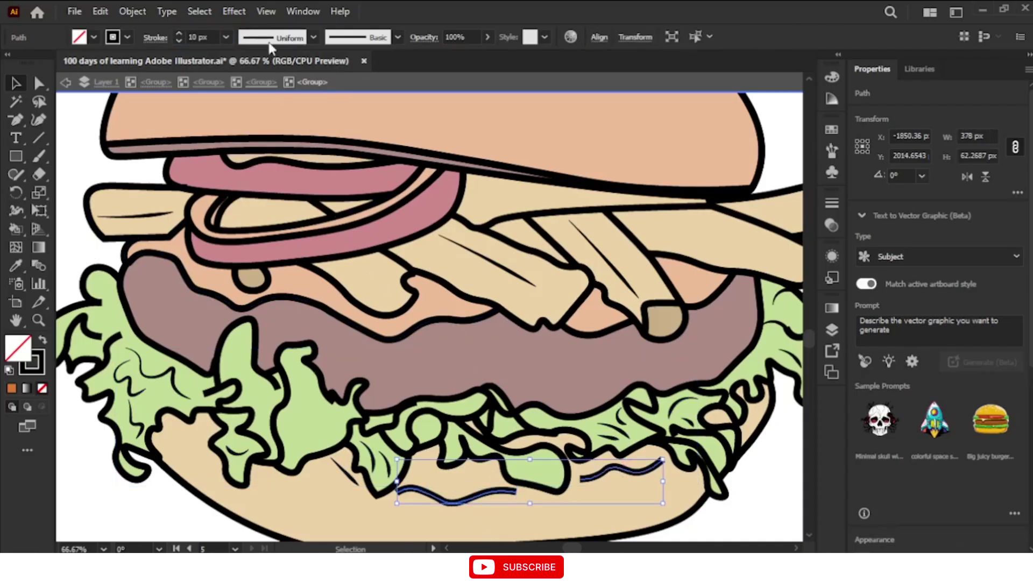
left_click(313, 37)
left_click(270, 182)
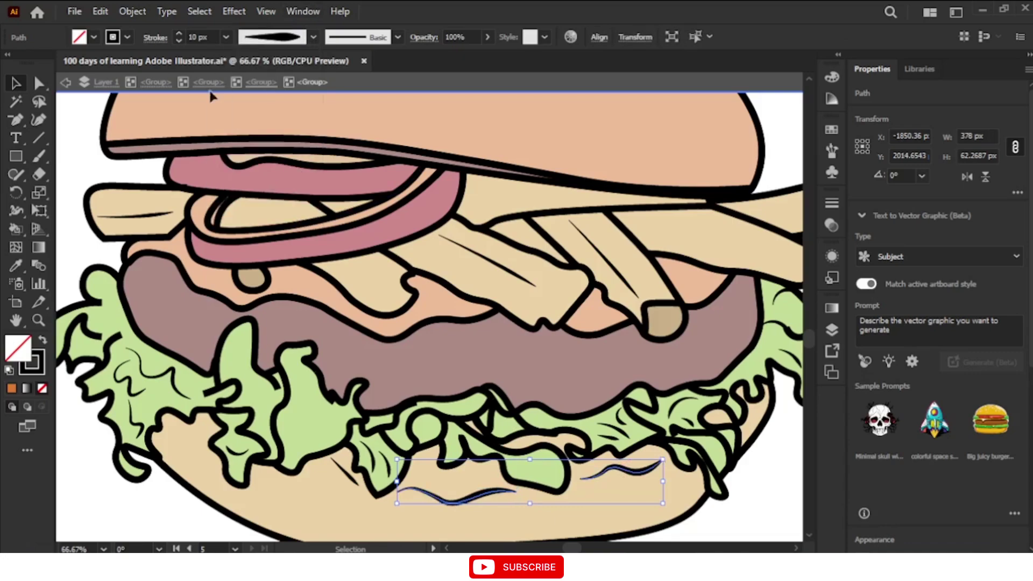
left_click(203, 38)
type("5")
key("Return")
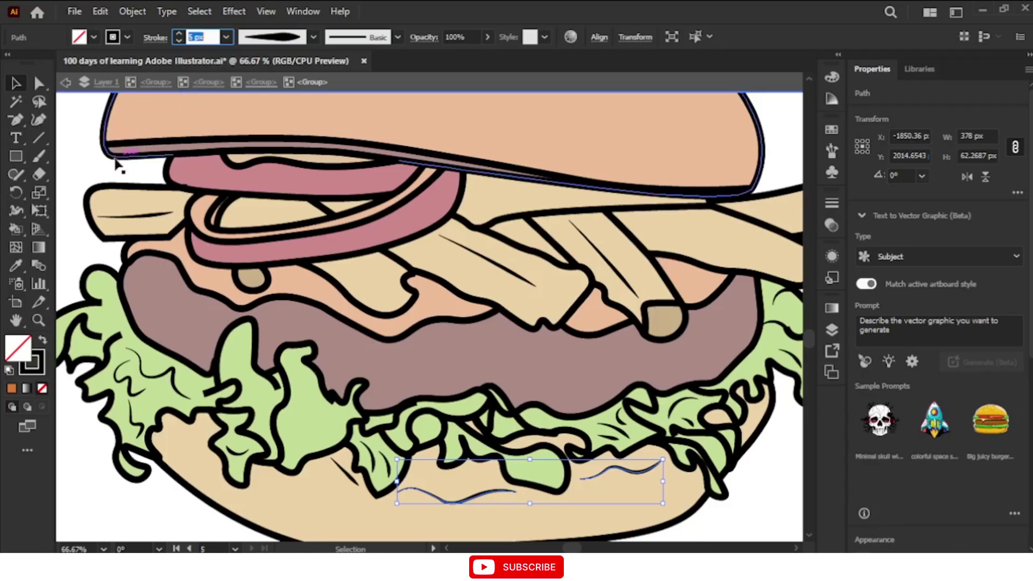
left_click(86, 183)
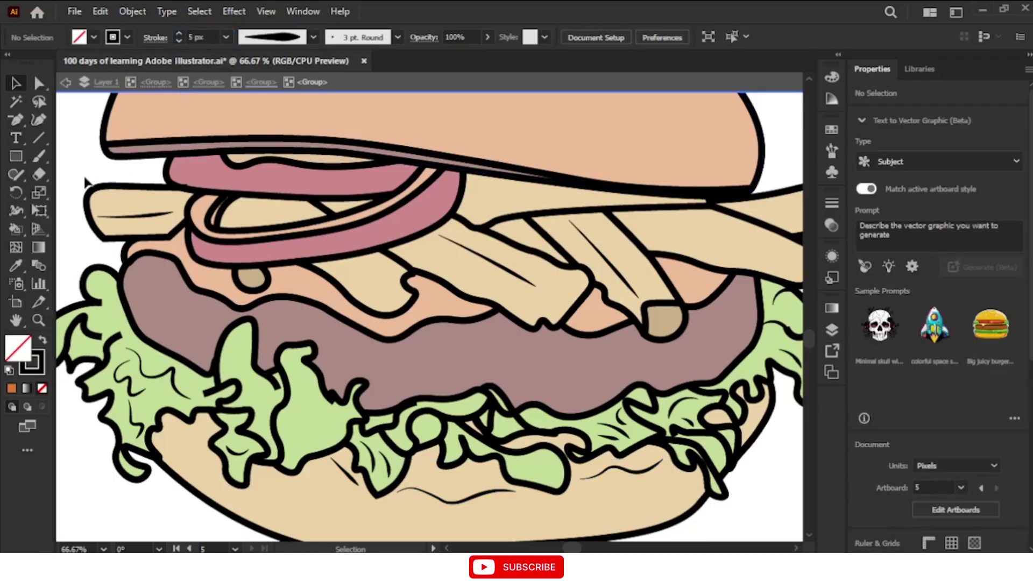
Step: Give the remaining small curved line on the right-hand lettuce a 5 px stroke with Width Profile 5
key("ctrl+minus")
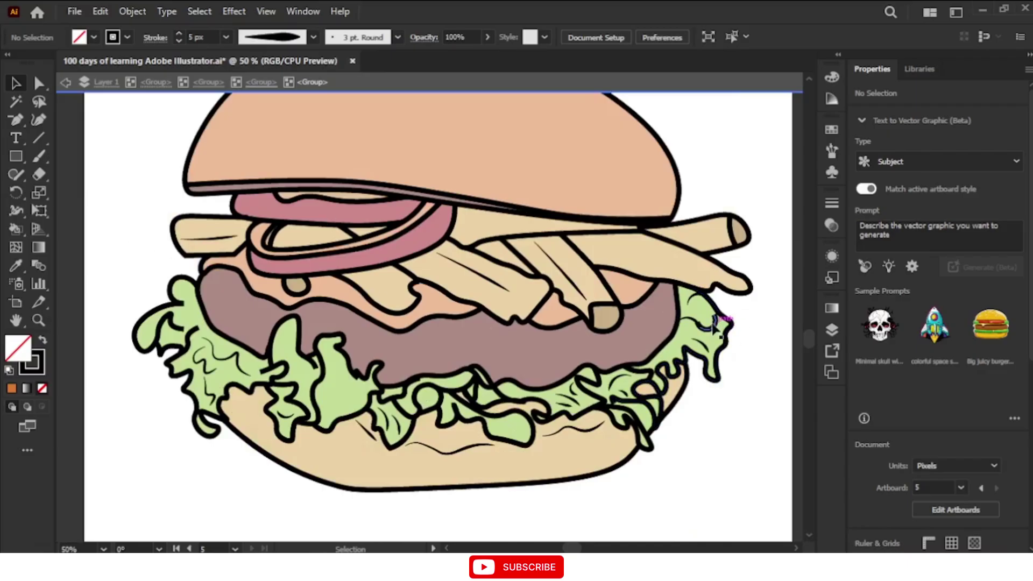
left_click(711, 327)
left_click(210, 37)
type("5")
key("Return")
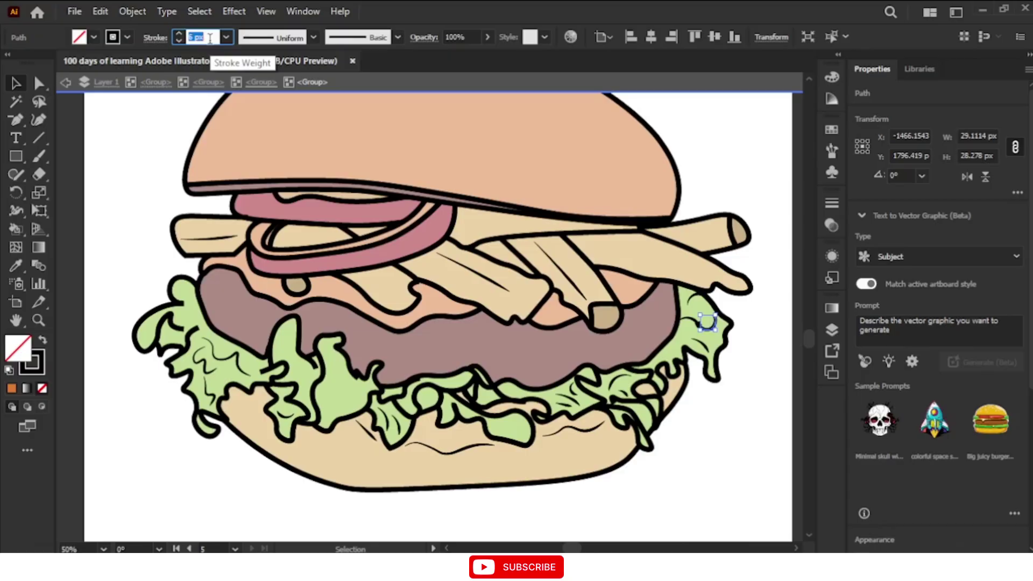
left_click(313, 37)
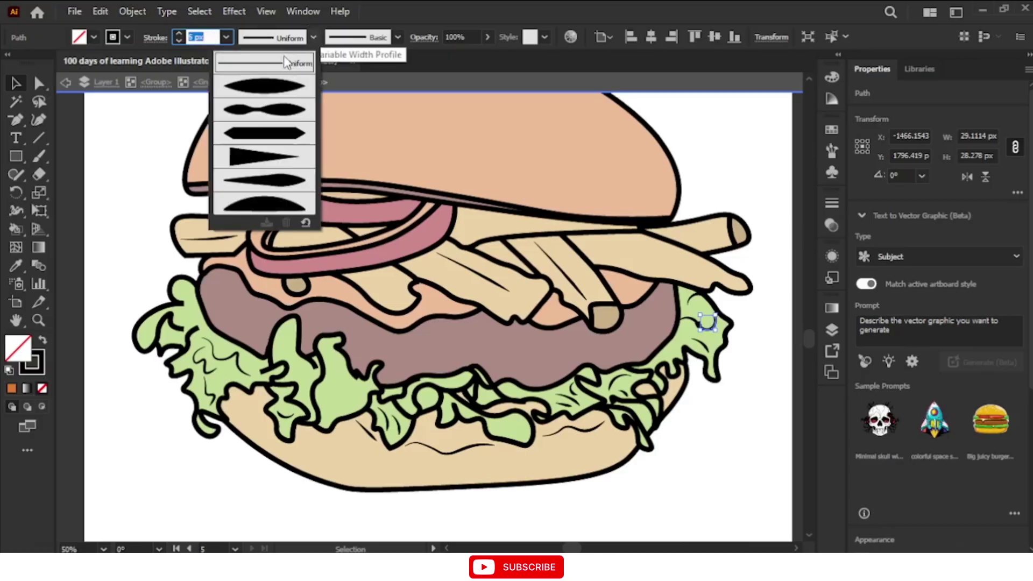
left_click(270, 188)
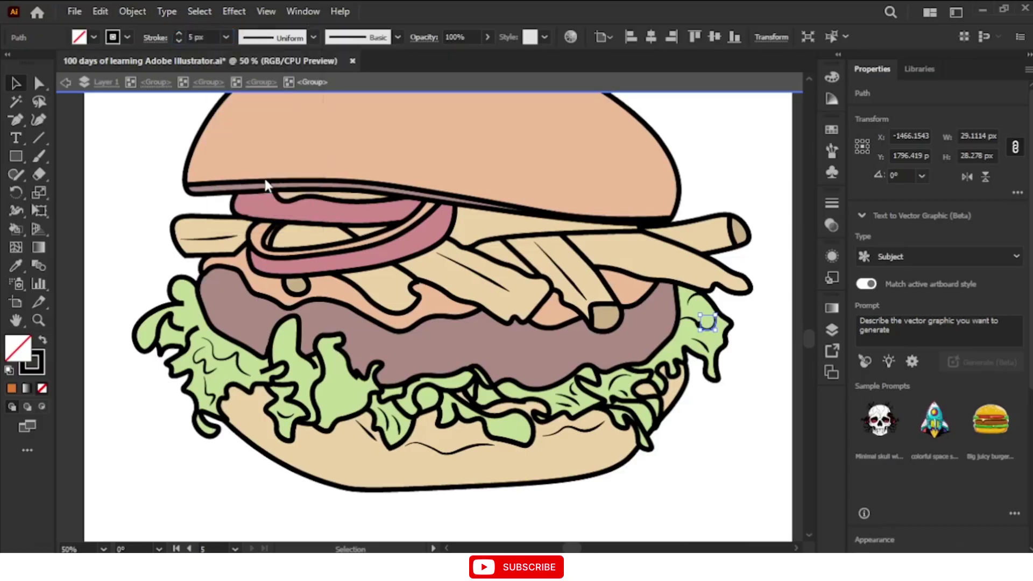
left_click(151, 223)
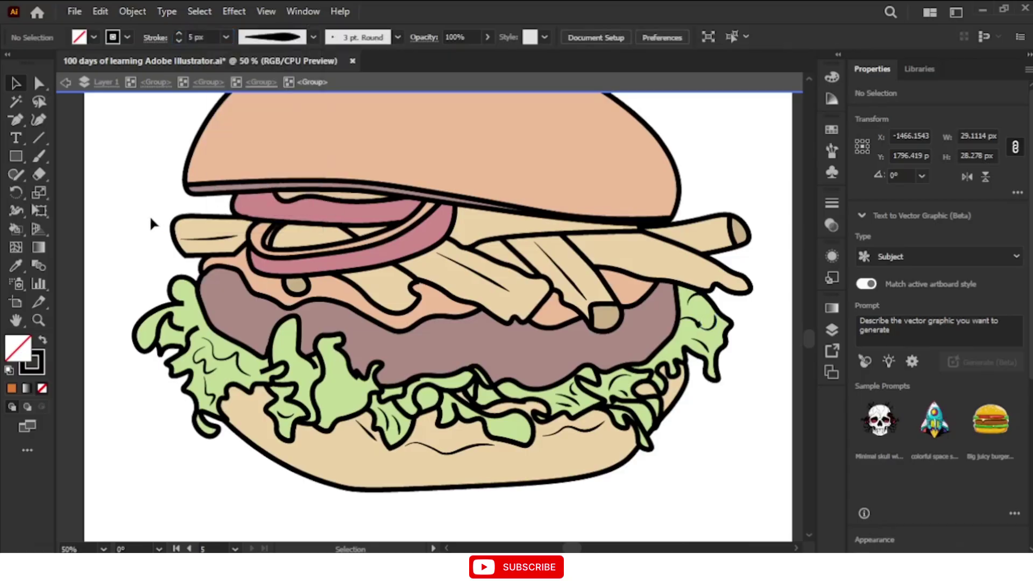
Step: Delete the leftover short thick stroke segment beneath the curved detail line on the right-hand lettuce, keeping the tapered line in place
left_click(697, 325)
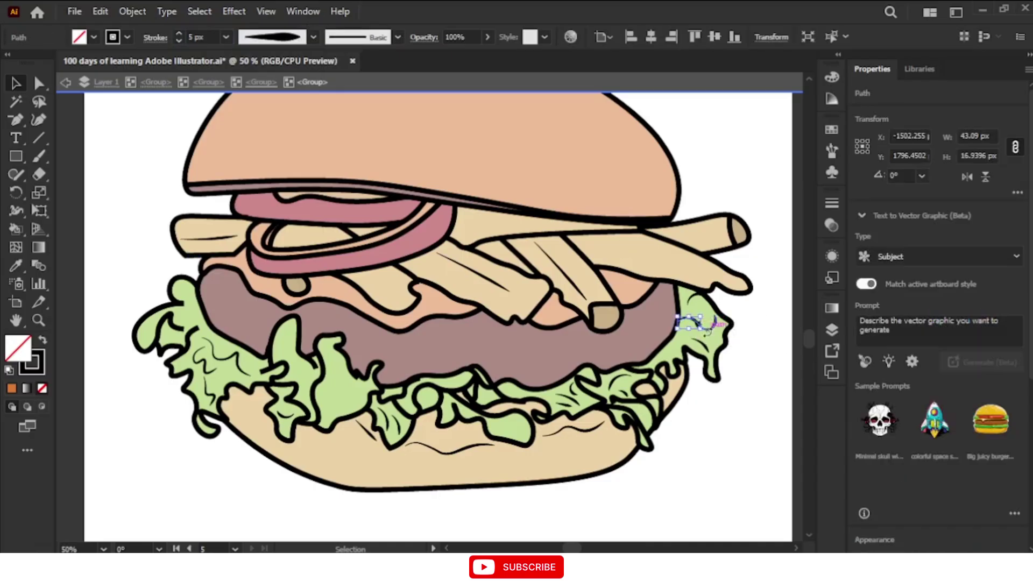
scroll(709, 323, "up", 6)
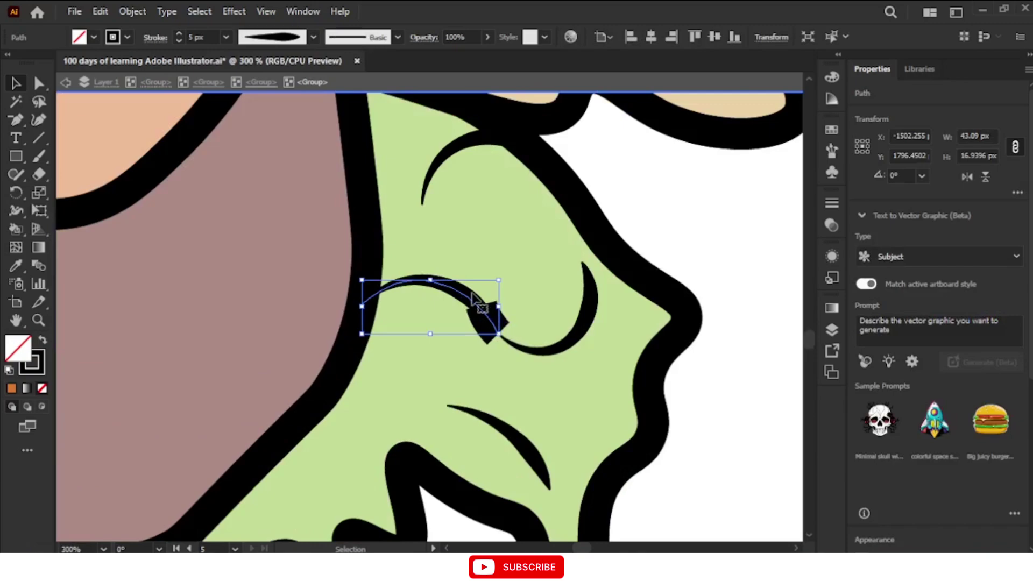
key("ctrl+x")
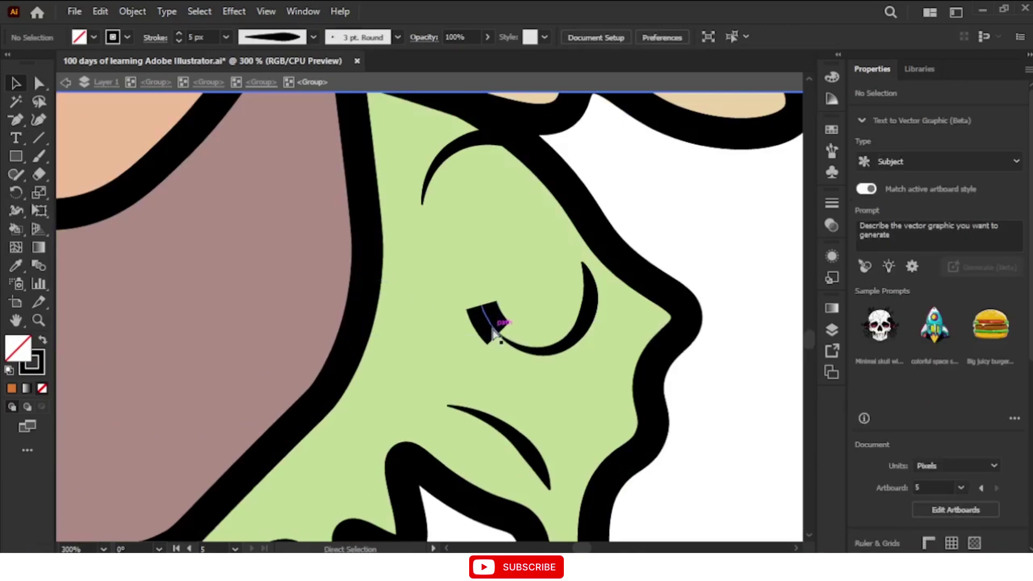
left_click(490, 329)
key("Delete")
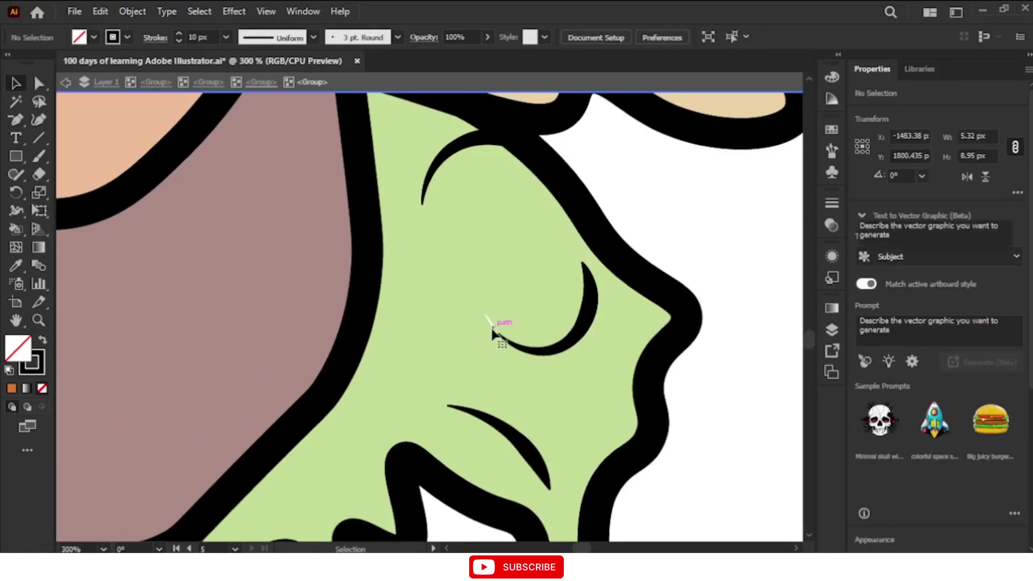
key("ctrl+f")
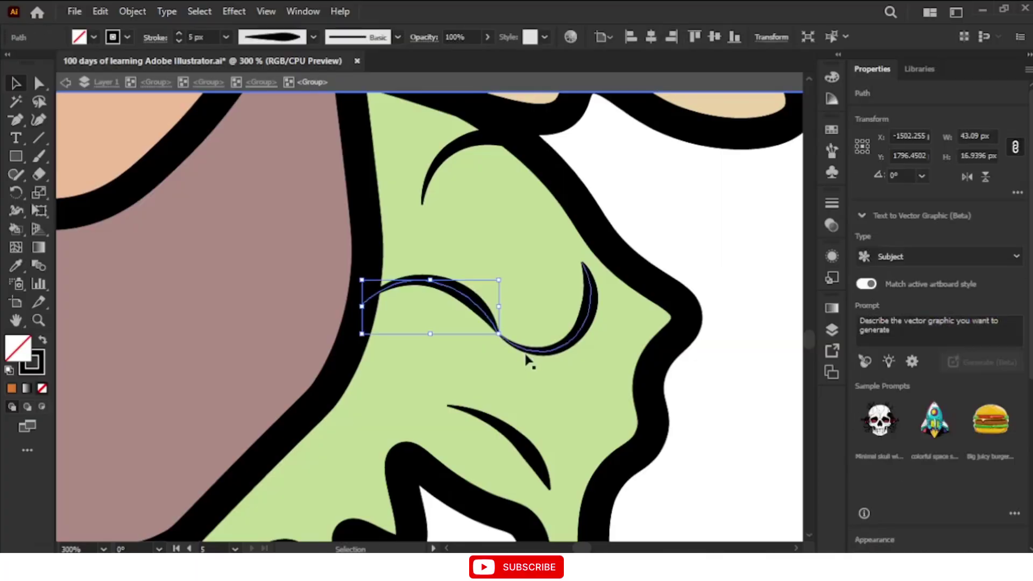
left_click(701, 208)
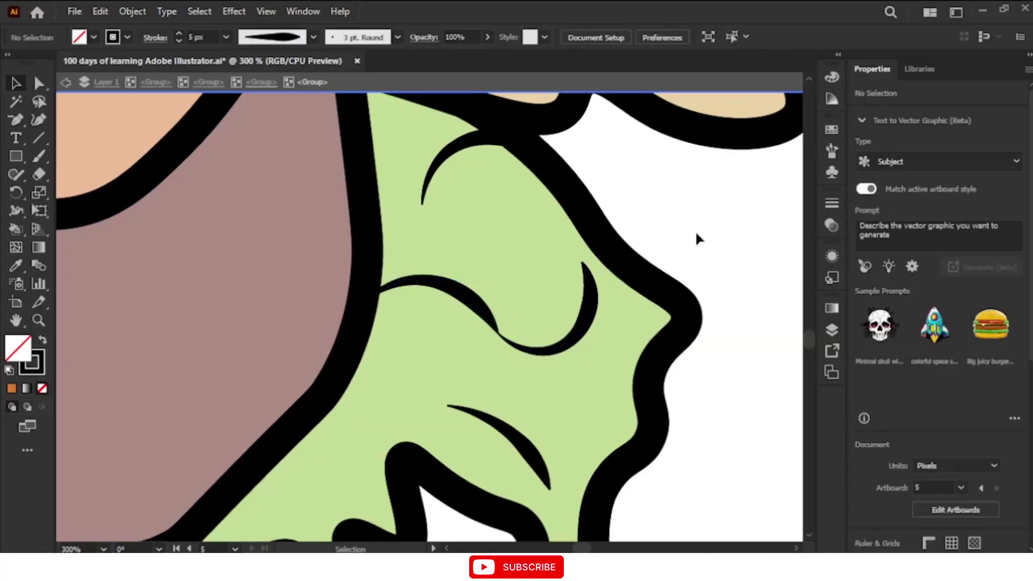
Step: Leave the nested group's isolation mode
key("ctrl+minus")
key("ctrl+minus")
key("ctrl+minus")
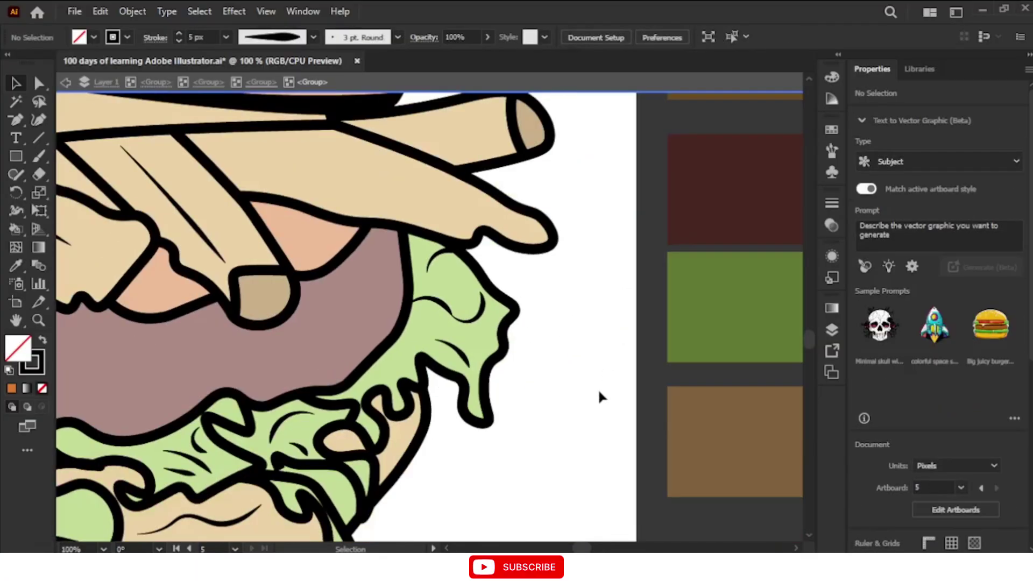
key("ctrl+0")
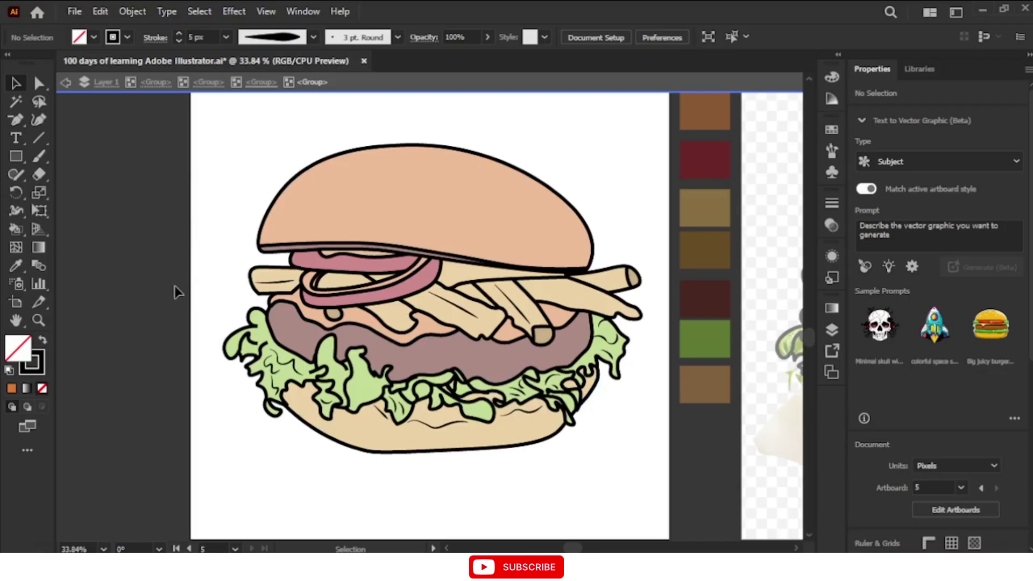
double_click(135, 283)
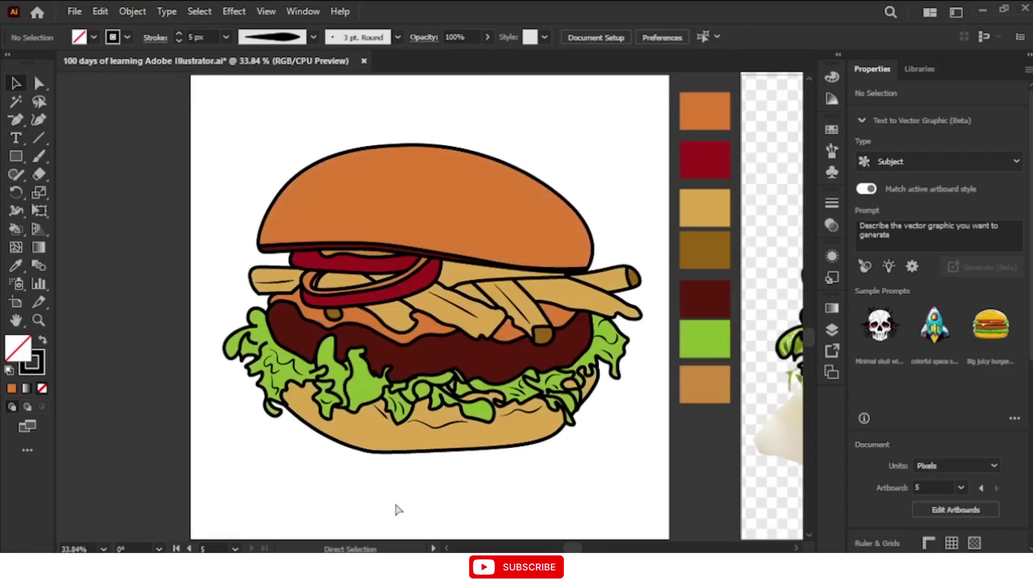
Step: Compare the coloured burger illustration with the reference burger photo on the neighbouring artboard
key("ctrl+plus")
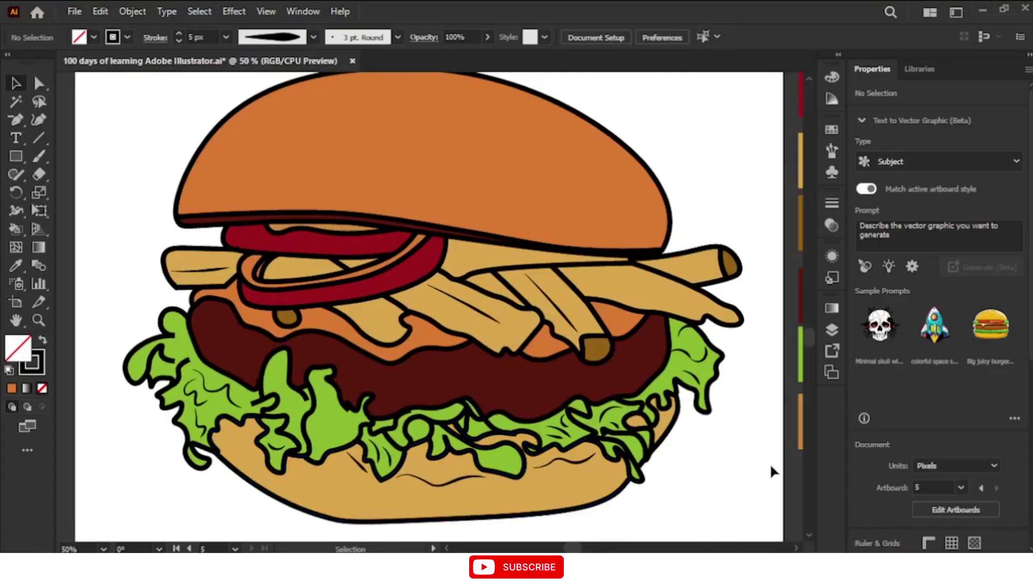
scroll(769, 470, "up", 1)
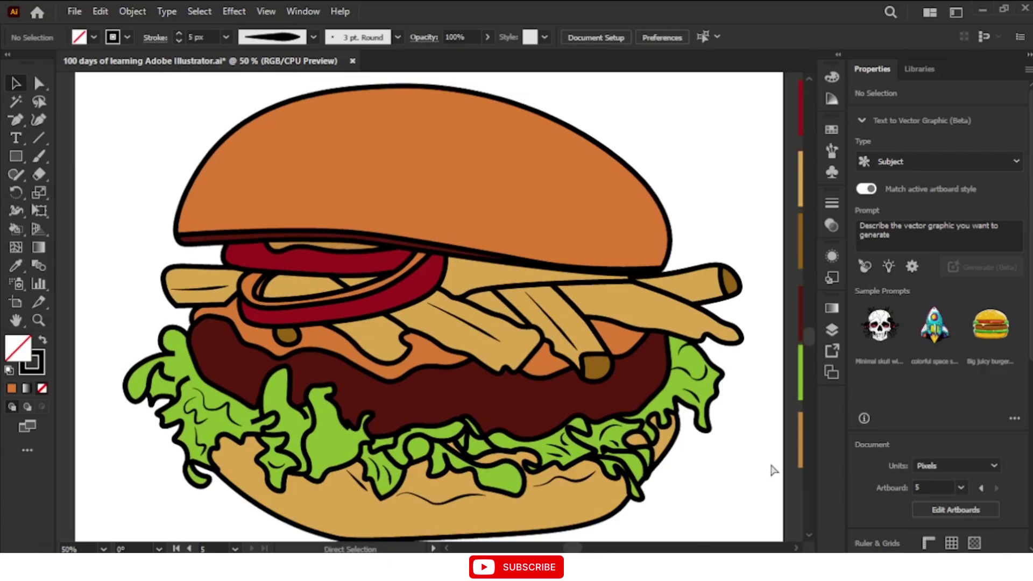
key("ctrl+minus")
key("ctrl+minus")
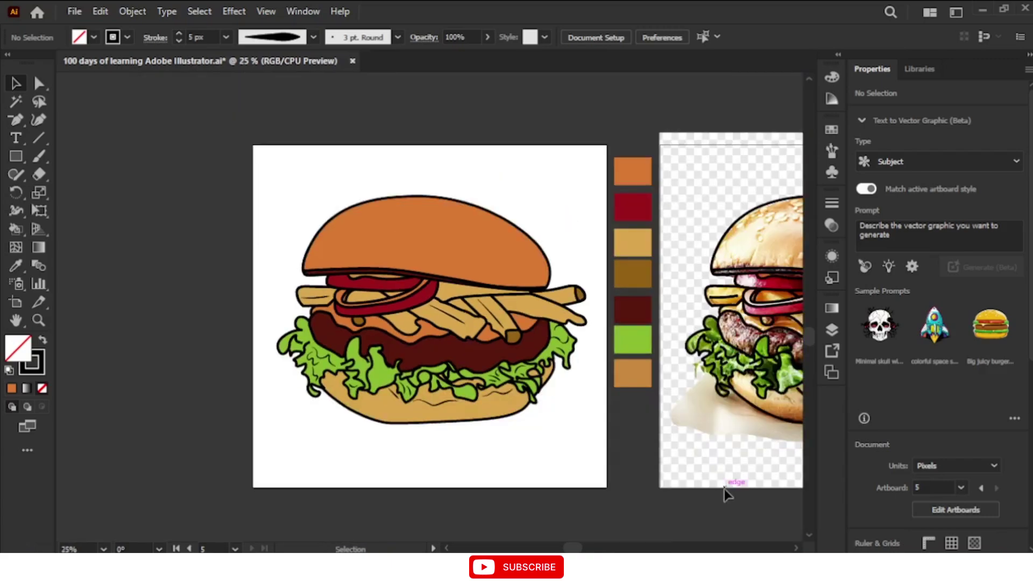
key("ctrl+minus")
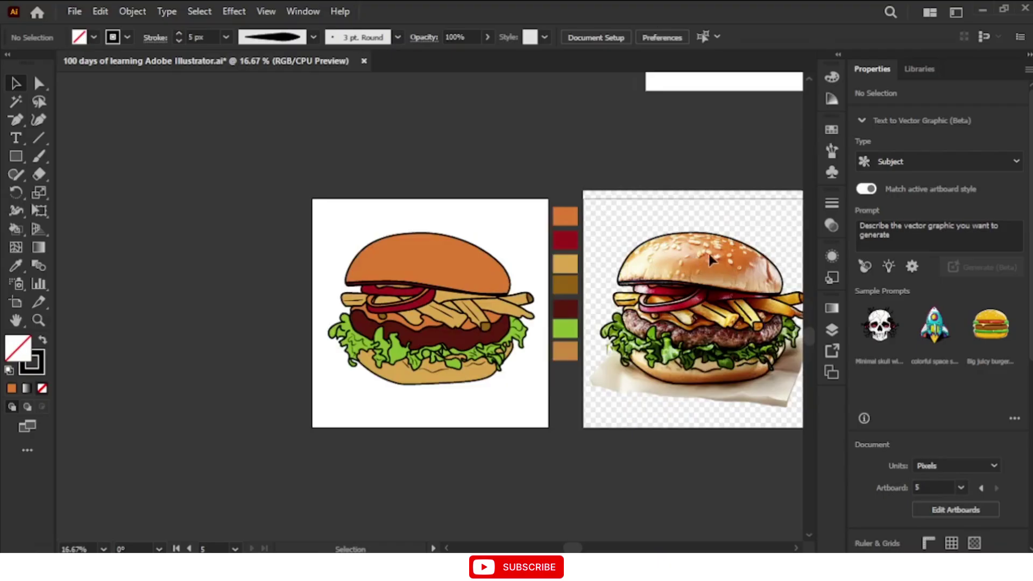
left_click(680, 261)
key("ctrl+0")
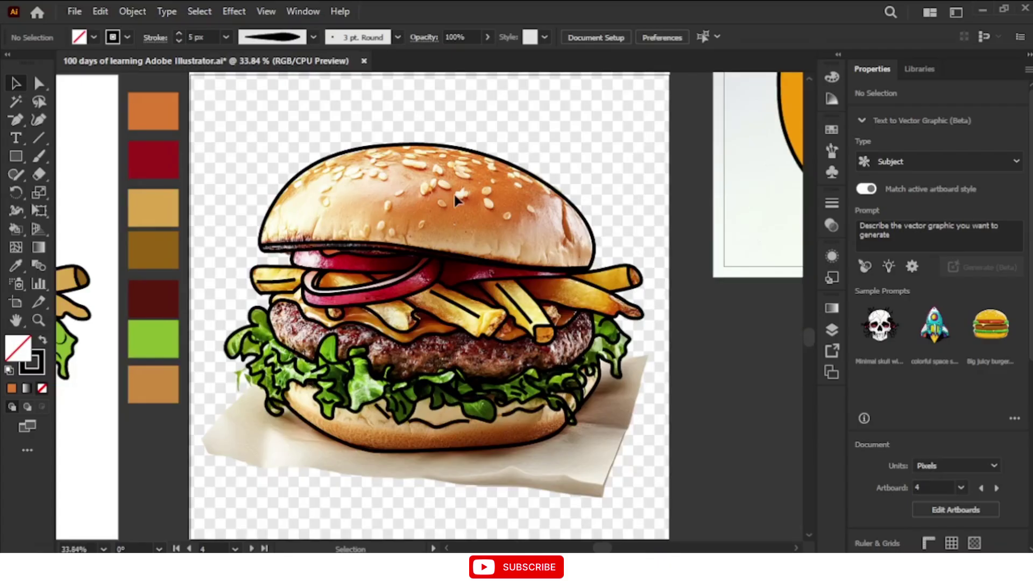
key("a")
key("v")
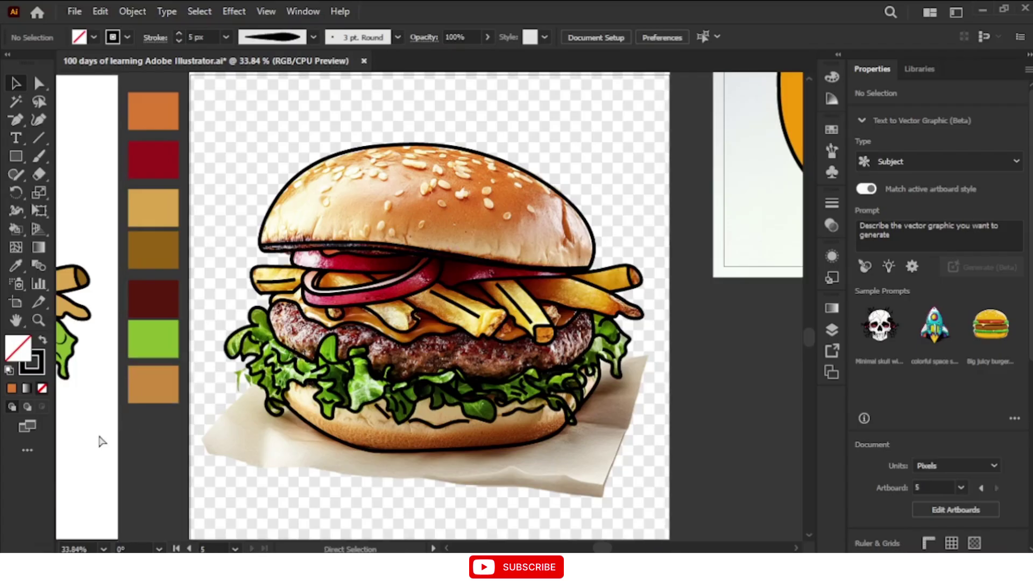
key("Page_Down")
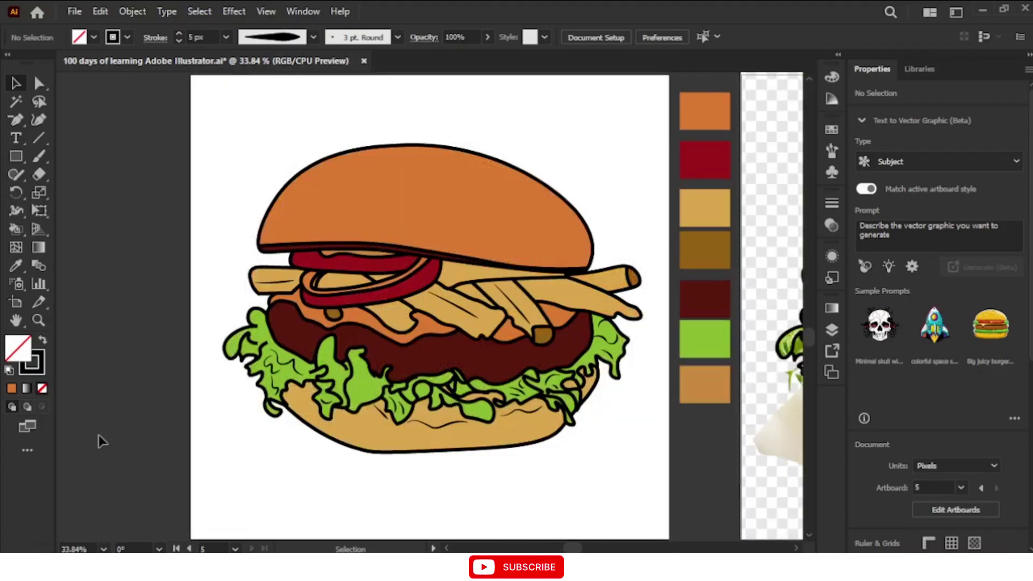
Step: Set up the Ellipse tool with the tan burger-palette swatch as fill and no stroke
left_click(21, 158)
left_click(63, 195)
key("shift+x")
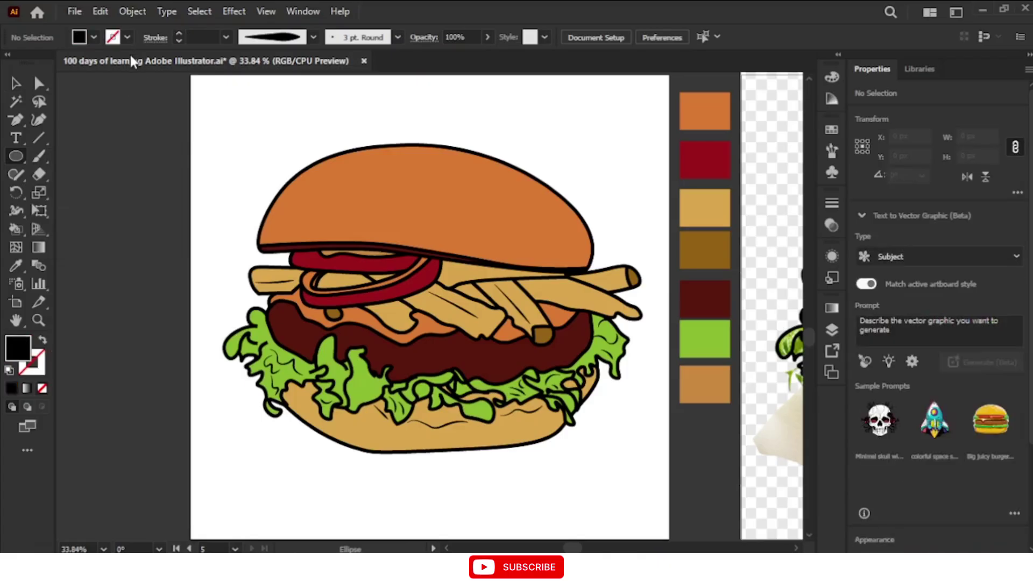
left_click(93, 38)
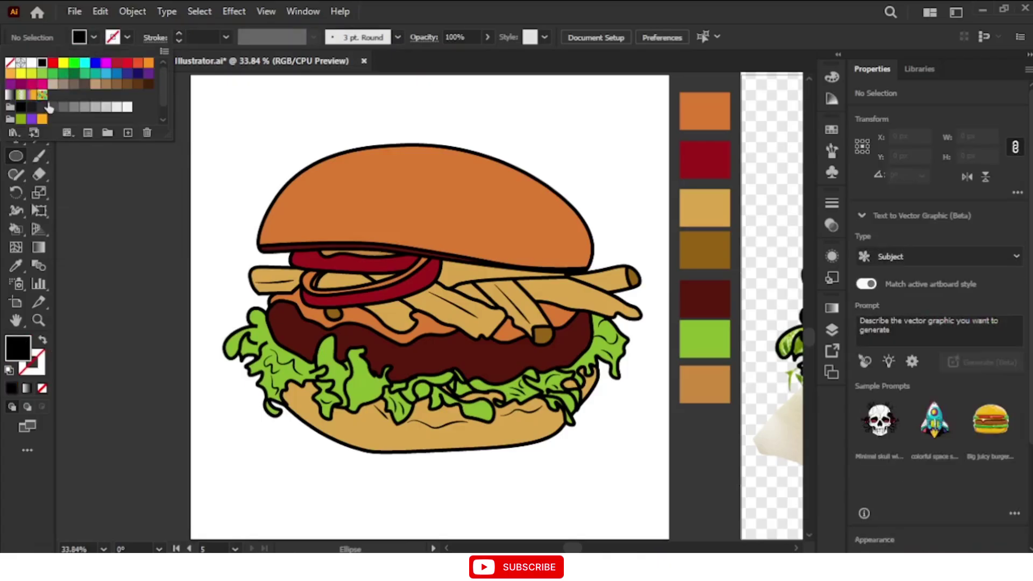
scroll(52, 110, "down", 1)
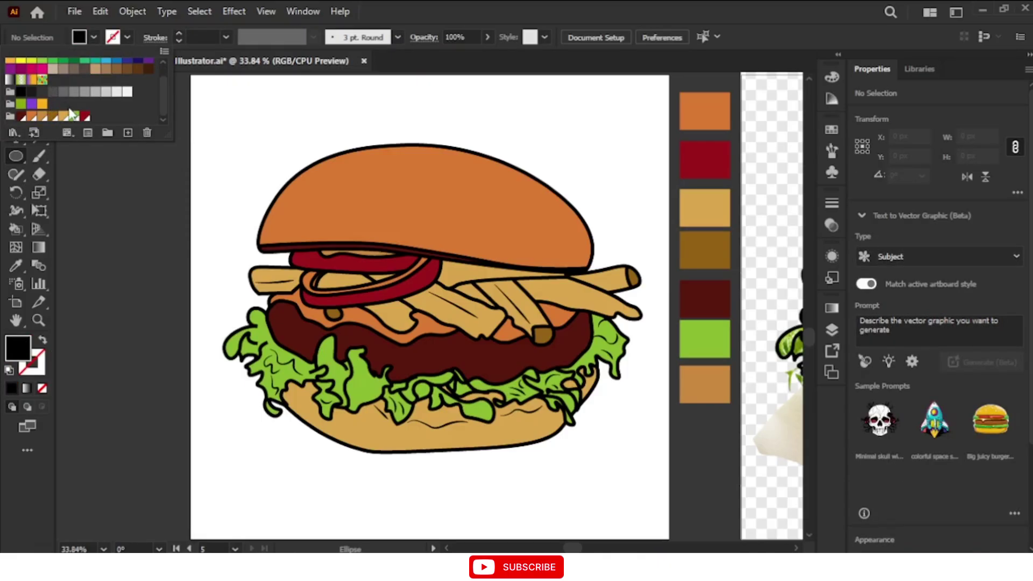
left_click(64, 116)
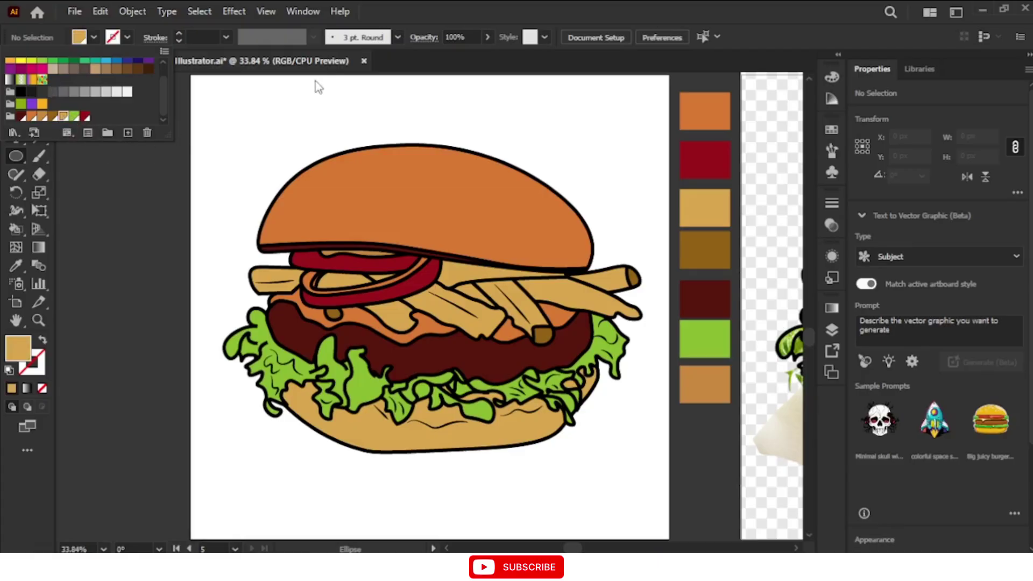
left_click(469, 9)
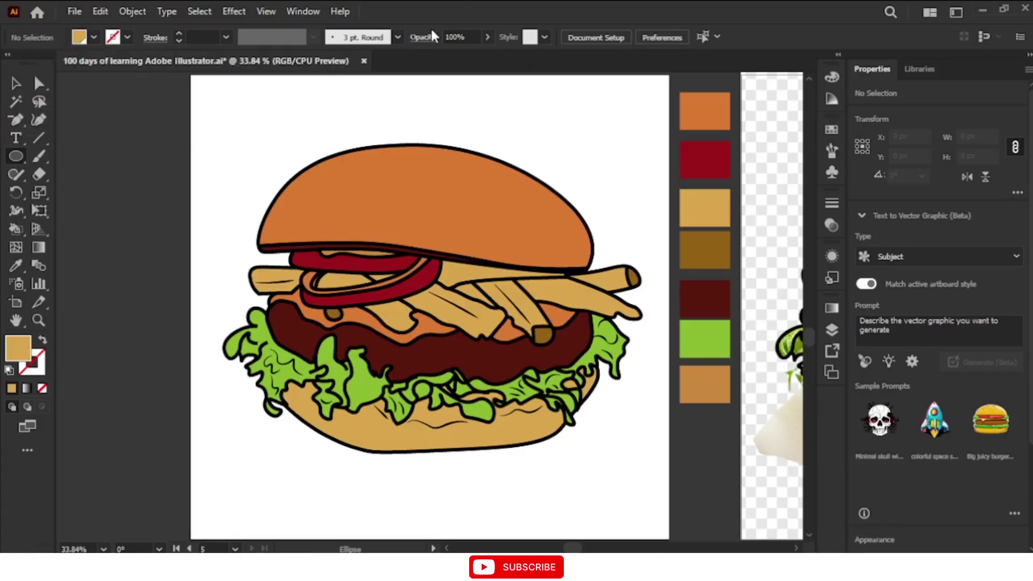
Step: Lighten the fill colour to #e8b25d
double_click(17, 349)
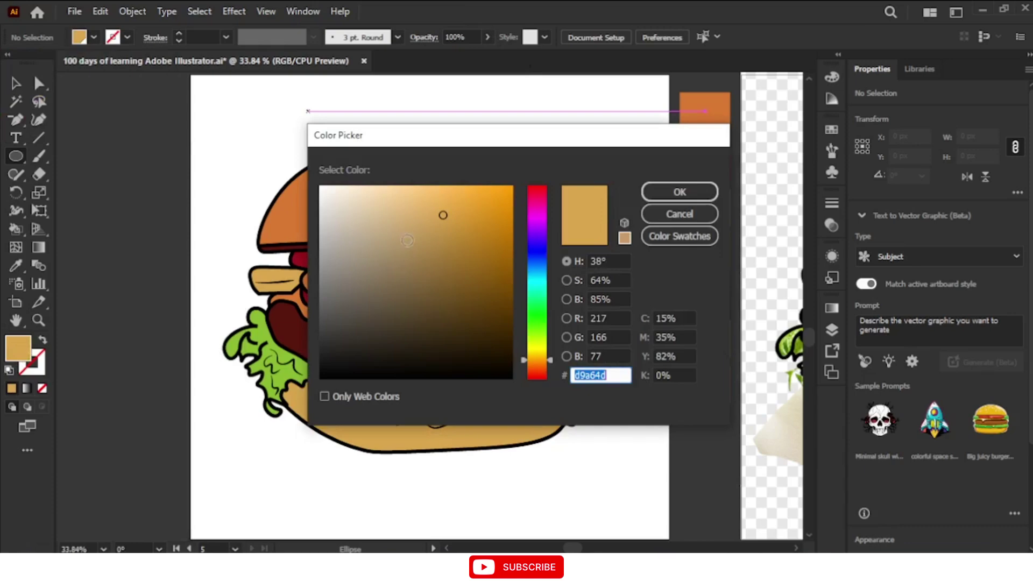
left_click_drag(443, 216, 436, 202)
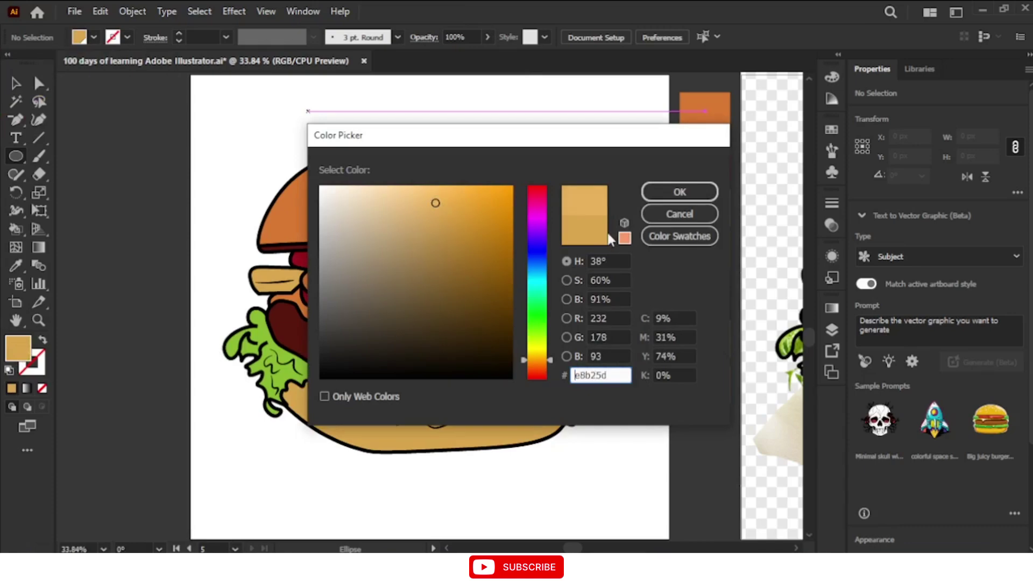
left_click(680, 192)
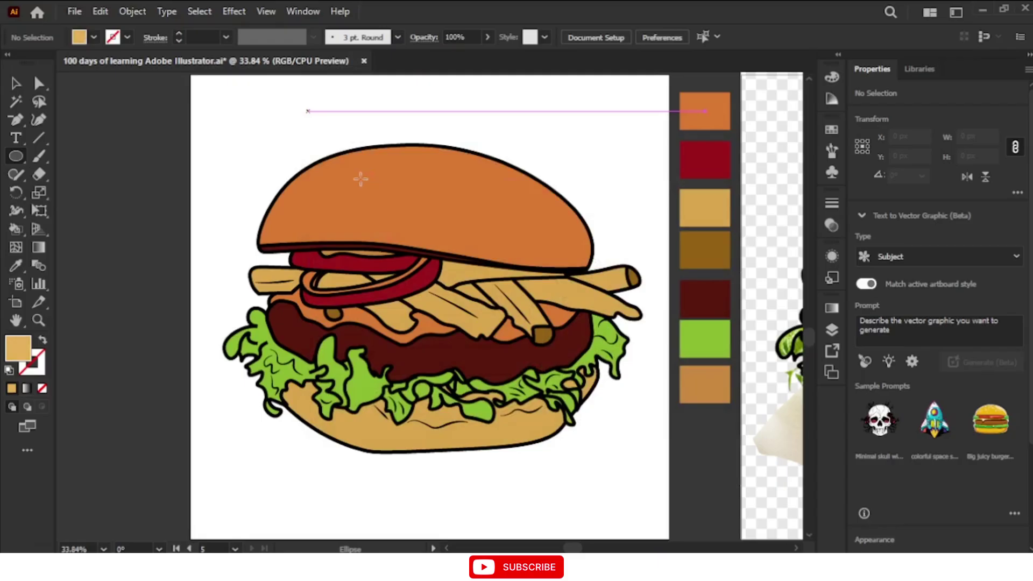
Step: Draw a small upright sesame-seed ellipse about 10 × 22 px on the upper part of the top bun
key("ctrl+plus")
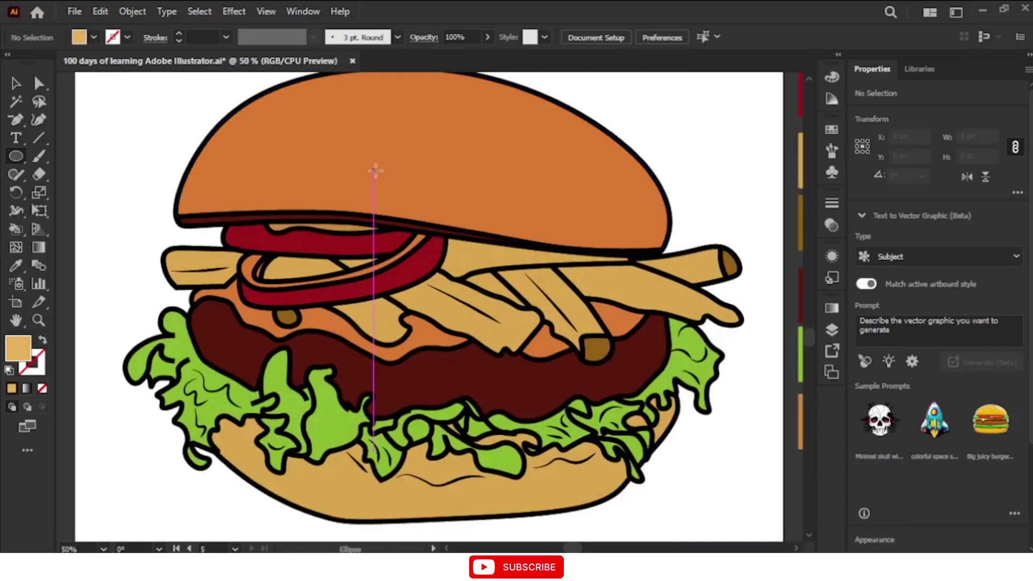
scroll(376, 168, "up", 2)
left_click_drag(353, 151, 355, 161)
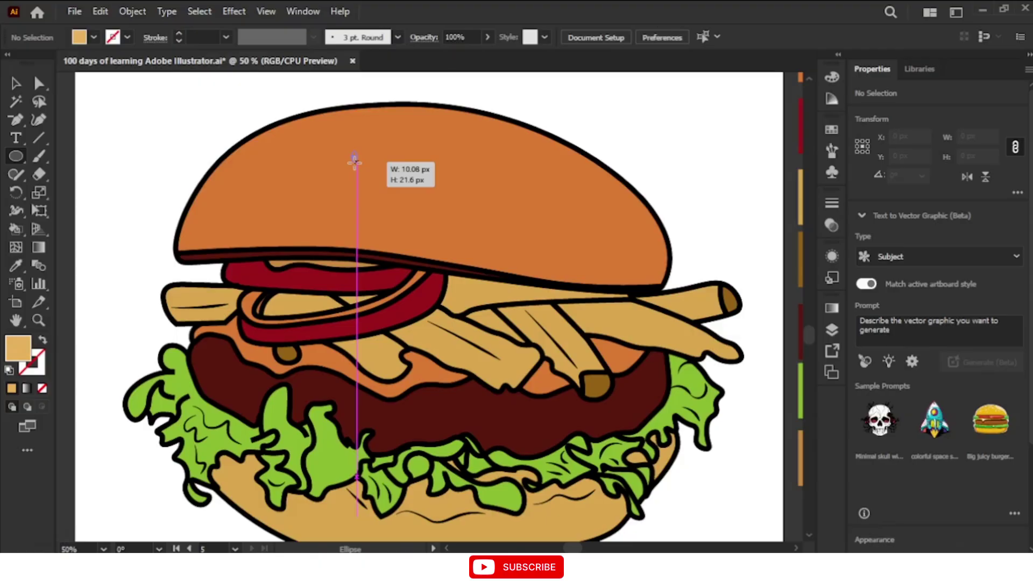
left_click_drag(354, 161, 353, 162)
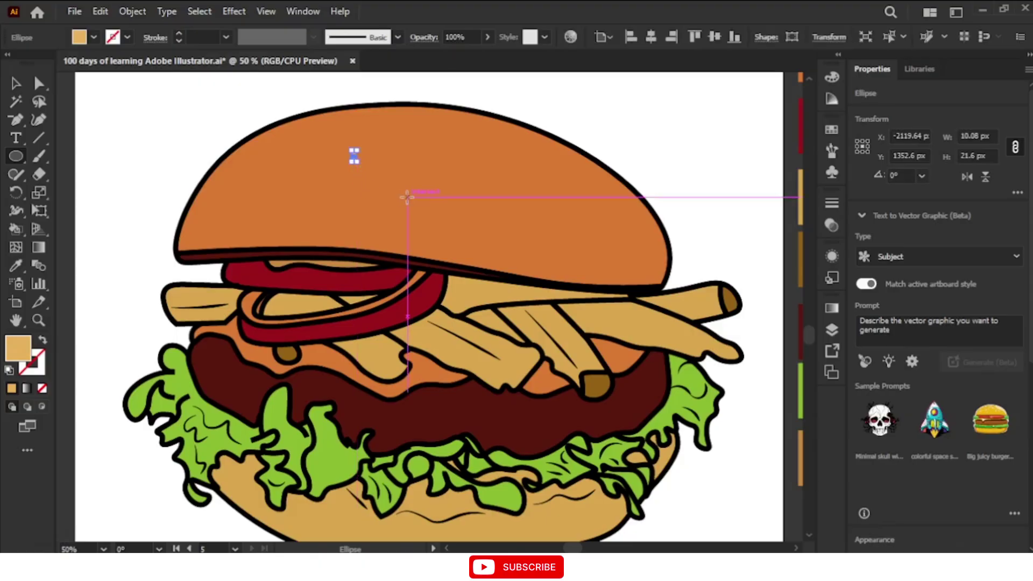
key("v")
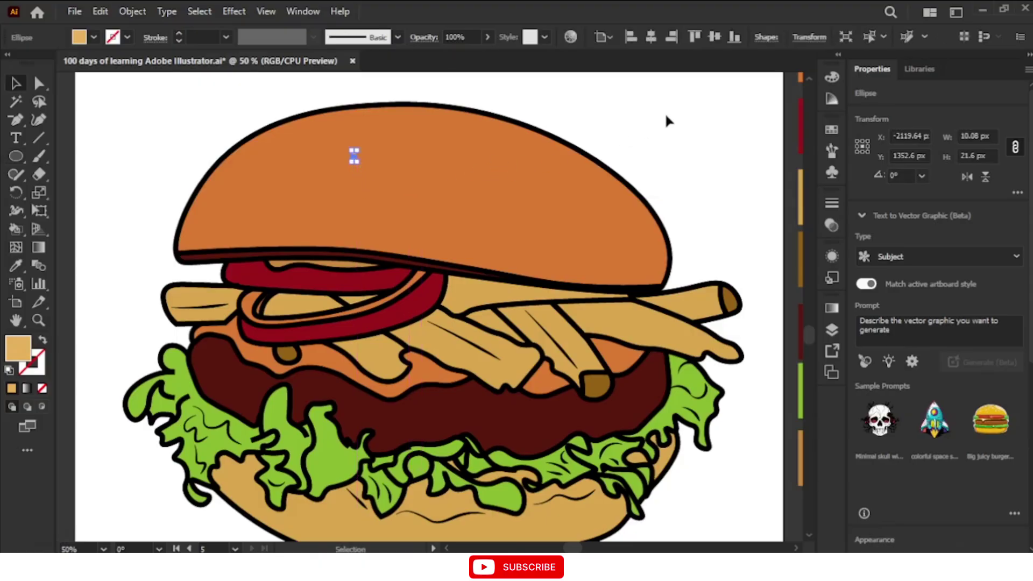
left_click(667, 113)
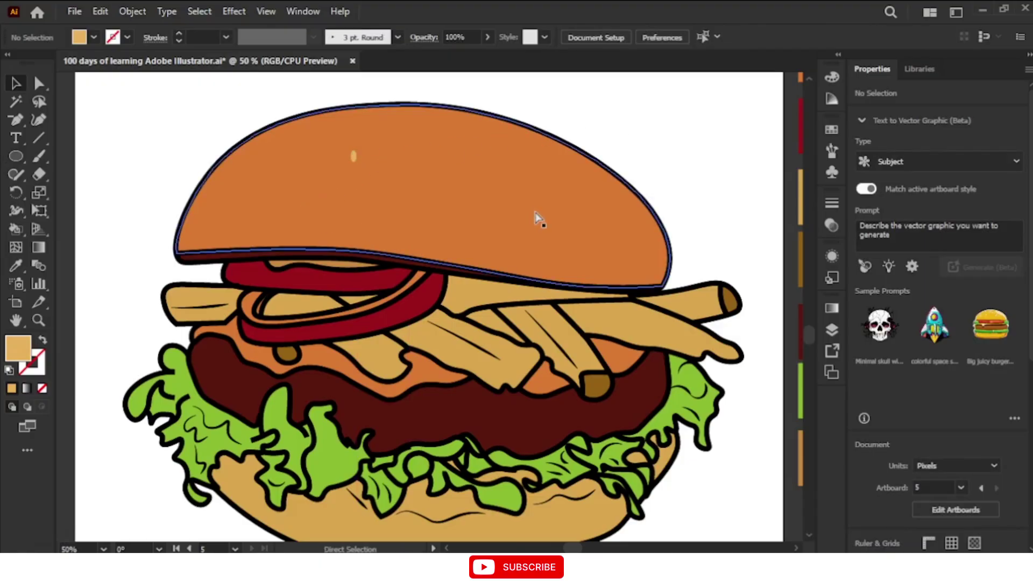
Step: Enlarge the sesame-seed ellipse on the top bun to about 18 × 24 px
key("ctrl+minus")
key("ctrl+minus")
key("ctrl+plus")
key("ctrl+plus")
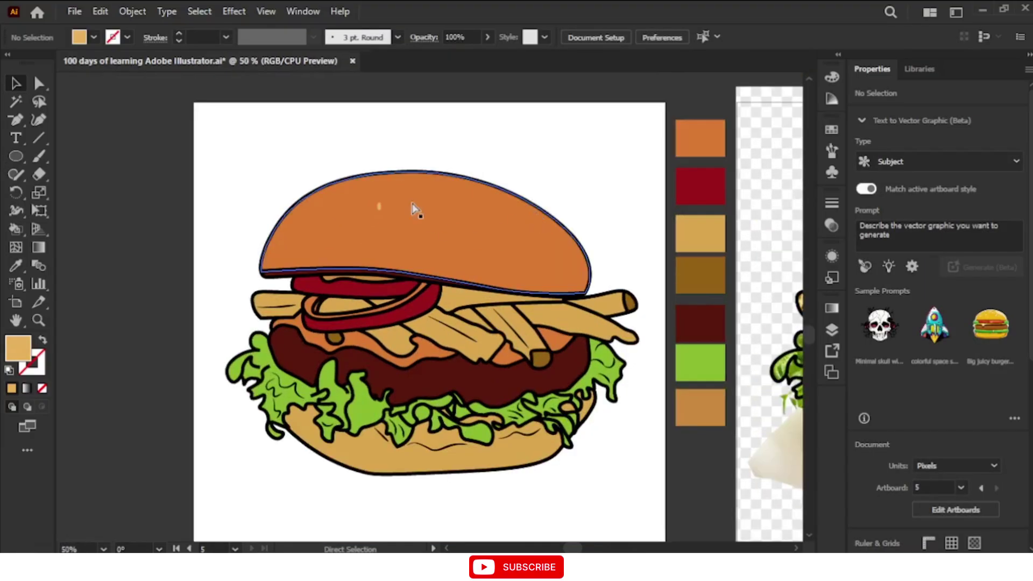
left_click(356, 155)
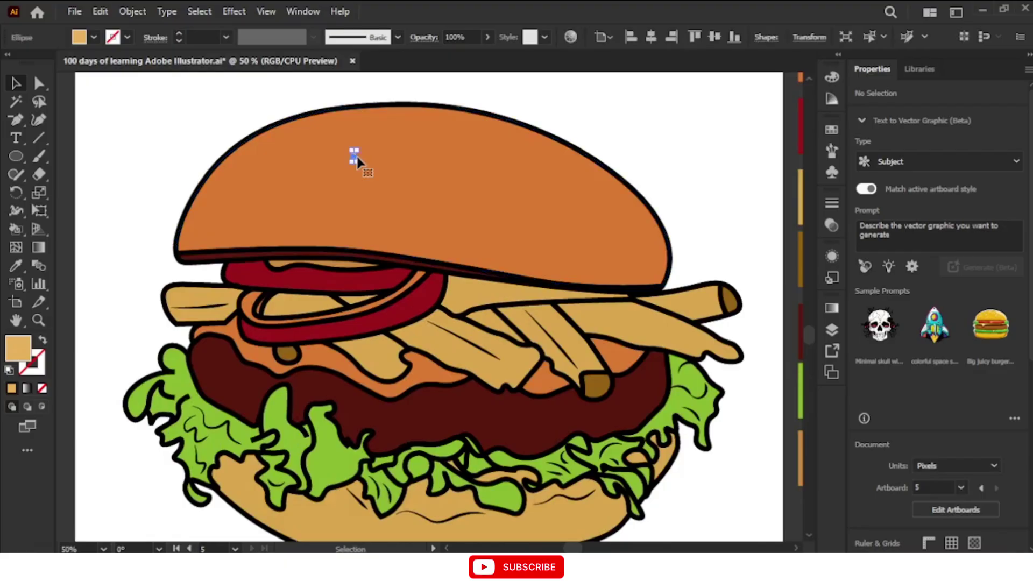
mouse_move(356, 160)
left_mouse_down()
mouse_move(360, 168)
mouse_move(356, 157)
left_mouse_up()
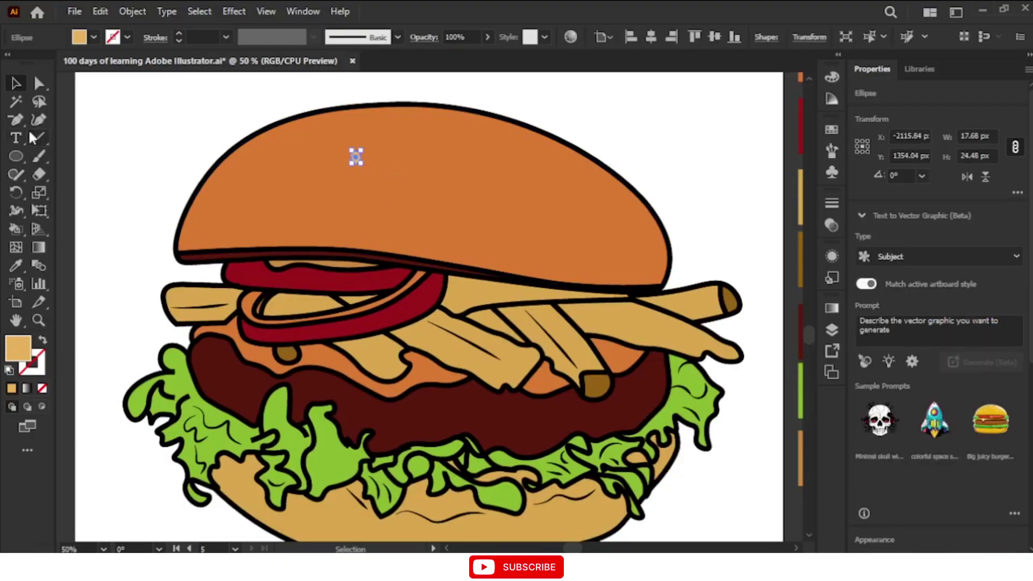
Step: Scatter more sesame-seed ellipses of varied sizes and proportions across the top bun, starting with a flat one about 45 × 16 px
left_click(15, 156)
left_click_drag(359, 209, 370, 212)
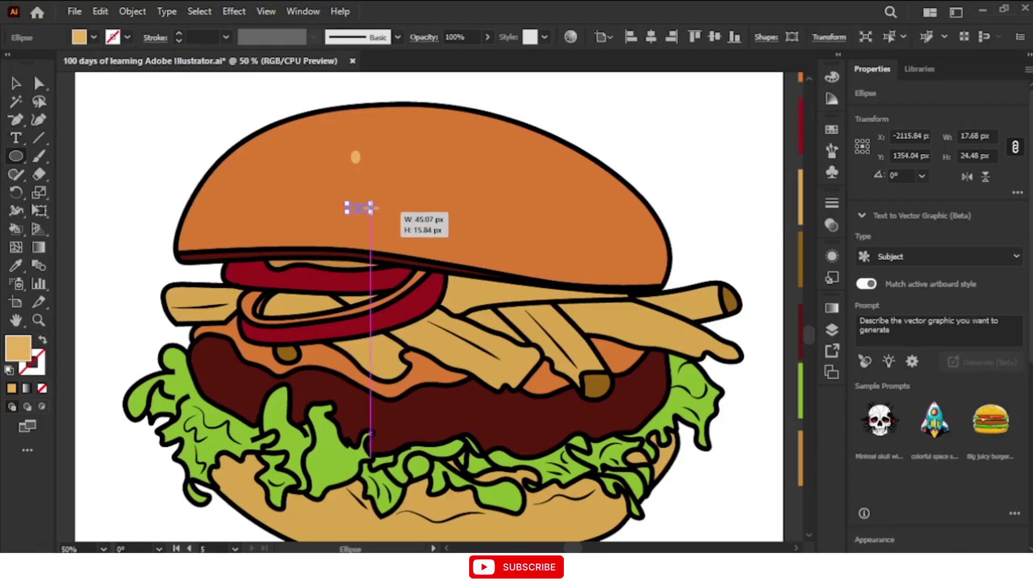
left_click_drag(395, 162, 404, 176)
left_click_drag(444, 204, 451, 214)
left_click_drag(427, 165, 432, 183)
left_click_drag(512, 197, 529, 203)
left_click_drag(480, 139, 485, 144)
left_click_drag(590, 216, 598, 225)
left_click_drag(520, 163, 489, 190)
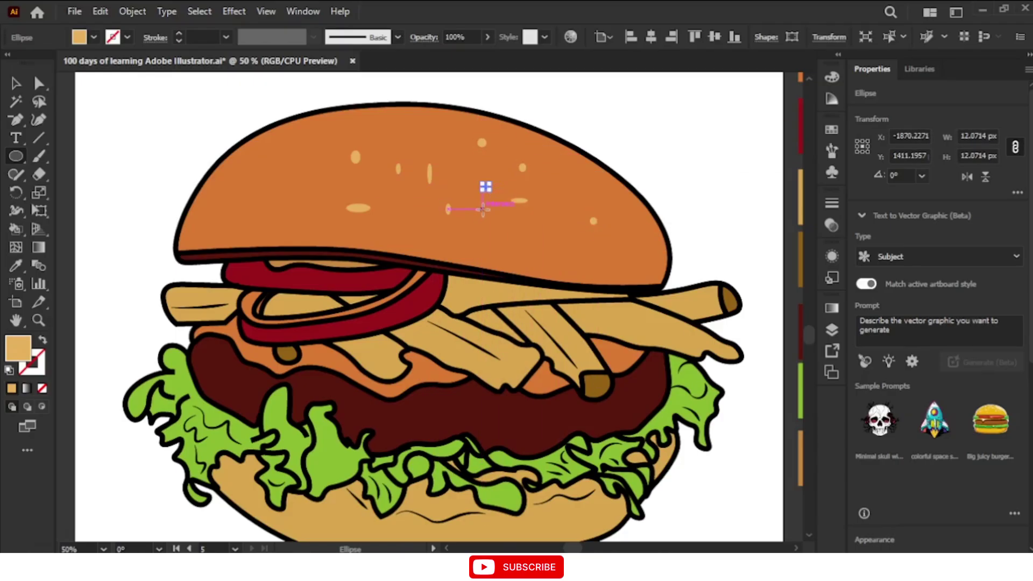
left_click_drag(507, 232, 526, 243)
left_click_drag(555, 207, 568, 221)
mouse_move(297, 153)
left_mouse_down()
mouse_move(298, 199)
mouse_move(324, 184)
mouse_move(303, 161)
mouse_move(275, 180)
left_mouse_up()
left_click_drag(405, 123, 412, 130)
mouse_move(408, 196)
left_mouse_down()
mouse_move(417, 212)
mouse_move(381, 231)
left_mouse_up()
left_click_drag(292, 219, 308, 221)
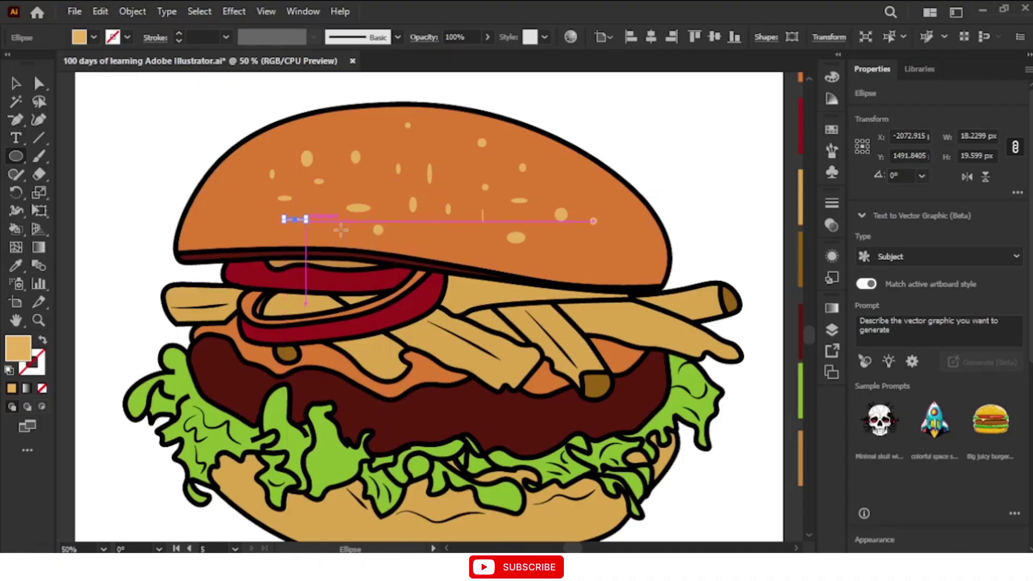
Step: Add small sesame-seed ellipses across the top bun's right end, plus two near its left end about 41 × 19 px and 13 × 32 px
left_click_drag(592, 186, 597, 190)
left_click_drag(629, 245, 635, 259)
left_click_drag(563, 253, 578, 257)
left_click_drag(218, 206, 239, 213)
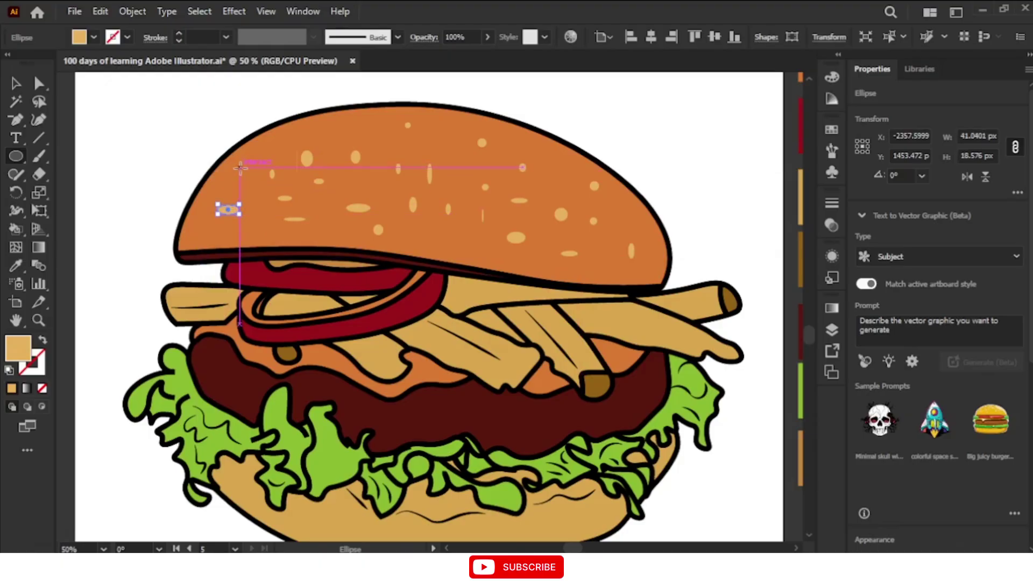
left_click_drag(240, 166, 245, 183)
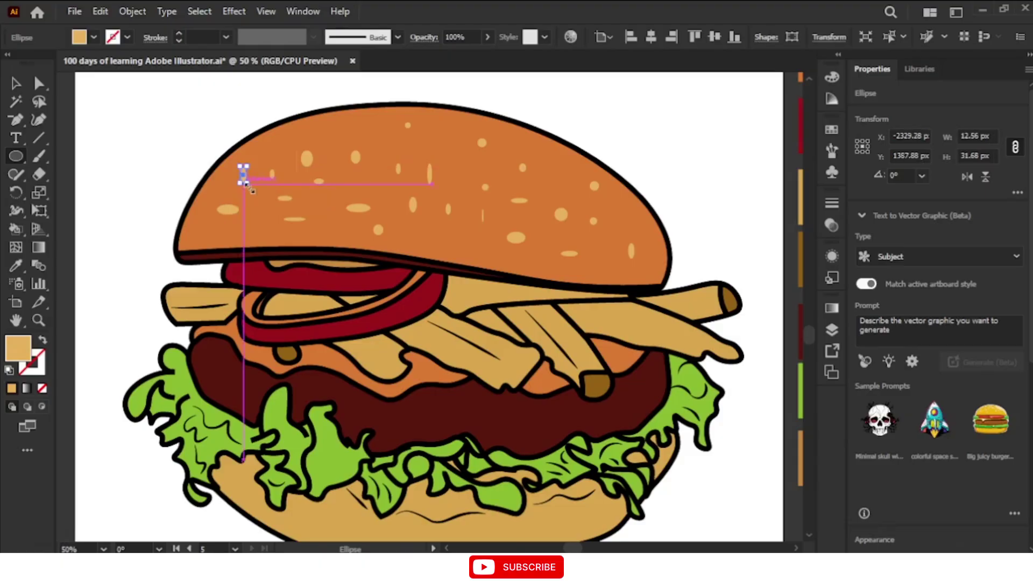
Step: Add flat seeds about 28 × 10 px near the bun's crown and 44 × 11 px near its lower middle, plus an upright 11 × 43 px seed
left_click_drag(360, 119, 373, 124)
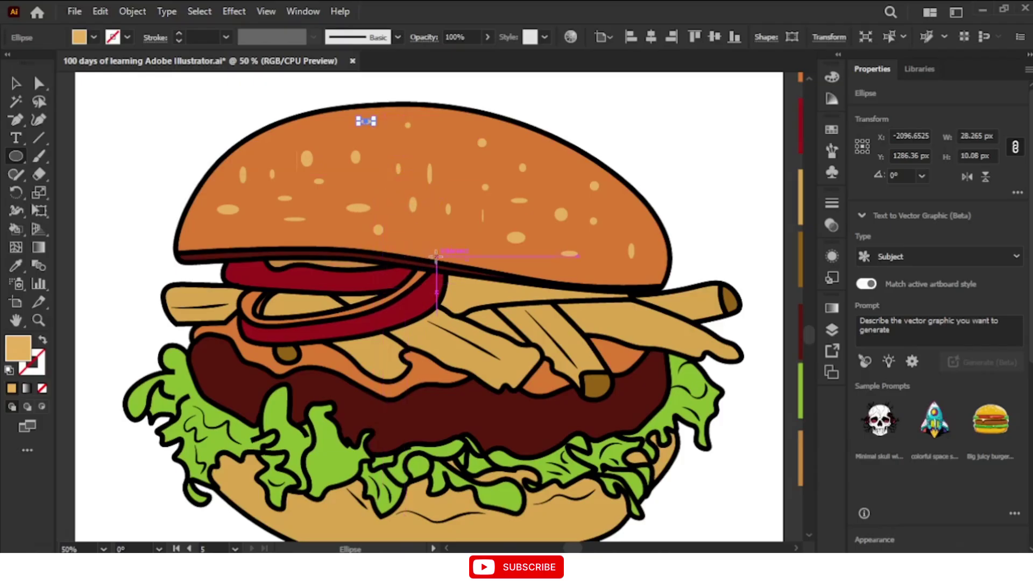
left_click_drag(436, 236, 460, 245)
left_click_drag(458, 242, 460, 242)
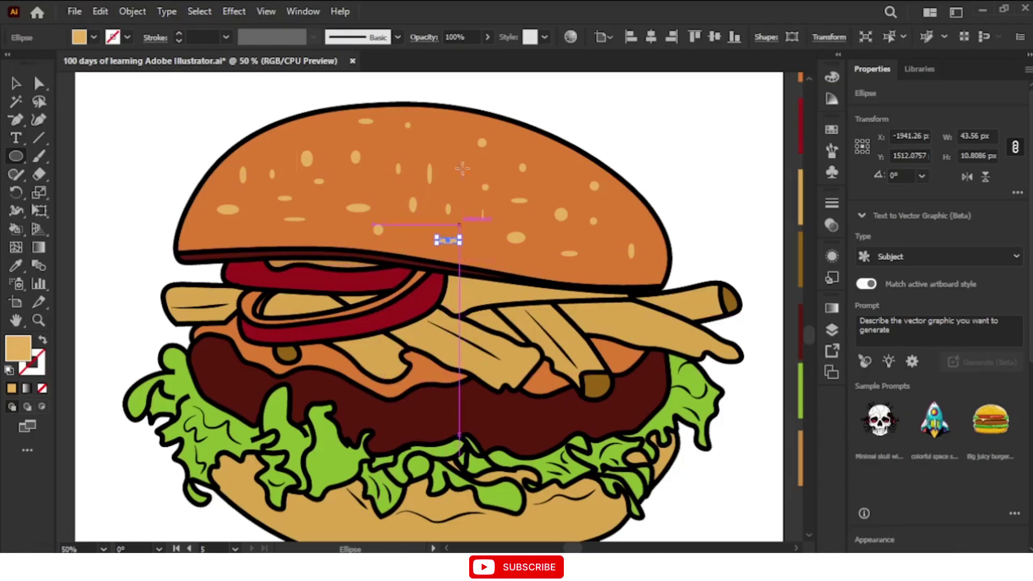
left_click_drag(448, 139, 450, 150)
key("v")
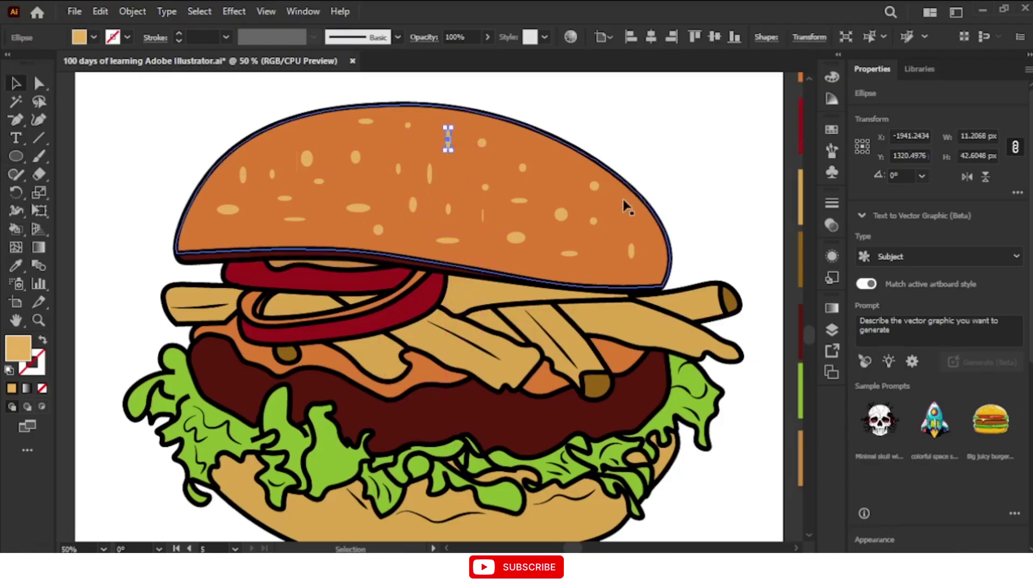
left_click(687, 193)
Step: Move the burger line-art copy off the reference photo to the empty area below it
key("ctrl+minus")
key("ctrl+minus")
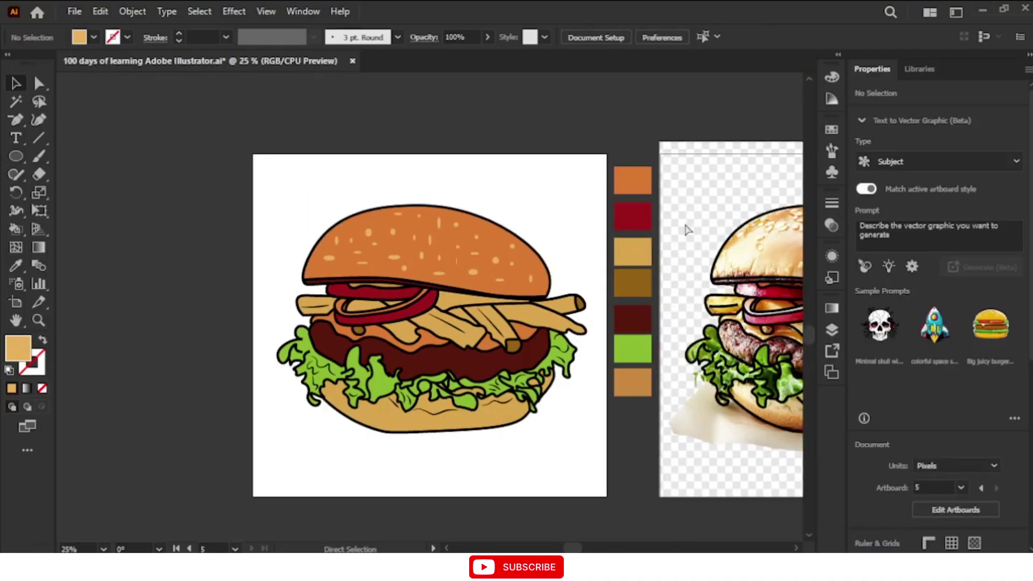
key("ctrl+minus")
mouse_move(612, 211)
left_mouse_down()
mouse_move(700, 355)
mouse_move(788, 413)
left_mouse_up()
left_click_drag(699, 291, 673, 479)
left_click_drag(674, 439, 673, 456)
left_click(670, 396)
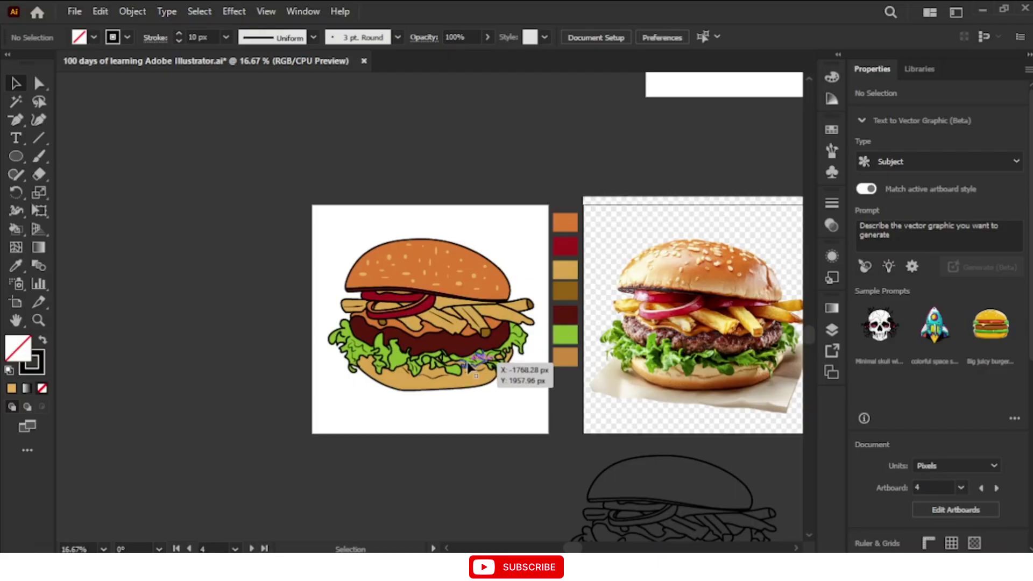
Step: Convert the coloured burger artwork into a Live Paint group, with the dark red onion colour as the active paint
left_click(456, 307)
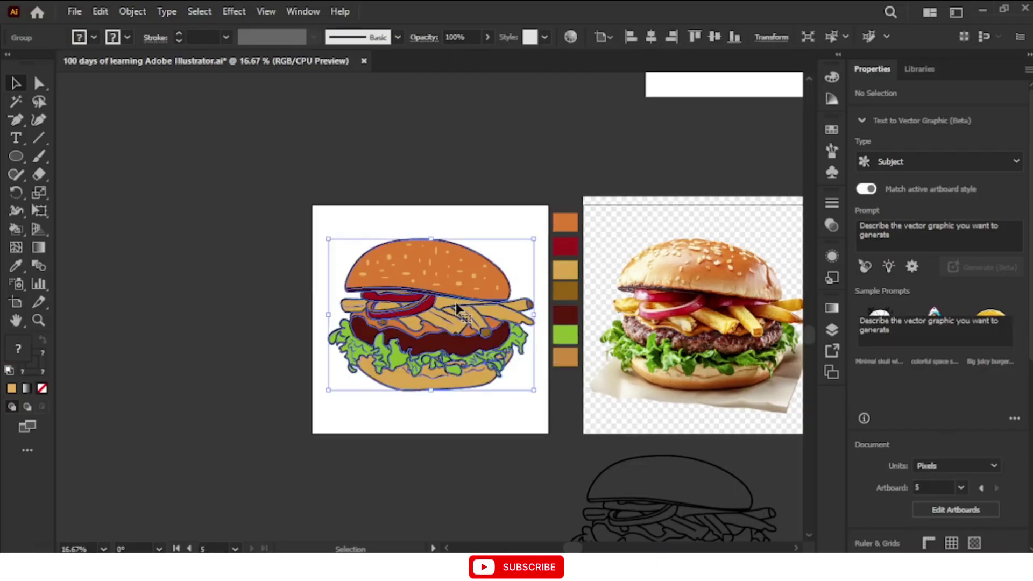
key("a")
scroll(456, 308, "up", 2)
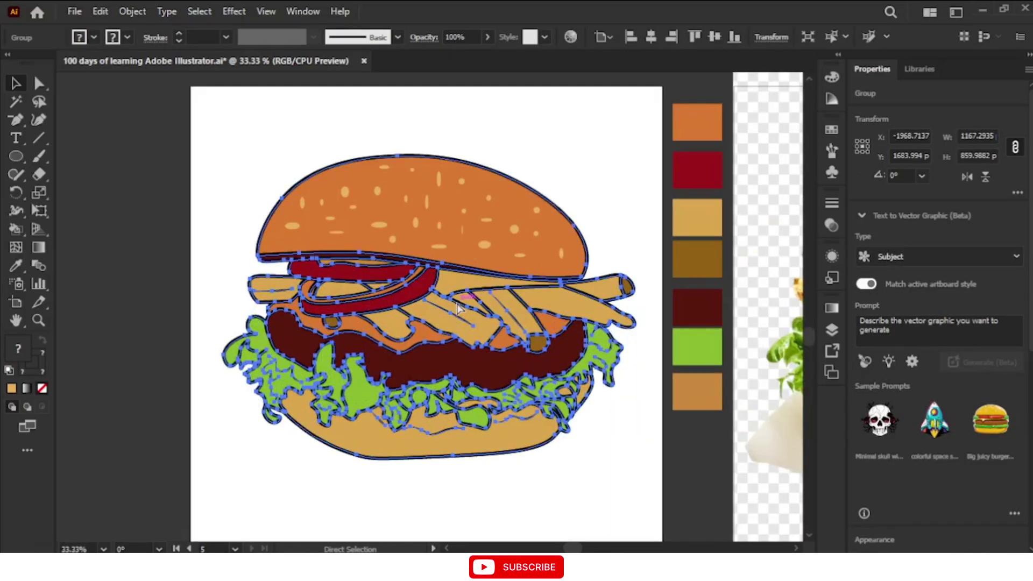
scroll(456, 307, "up", 1)
key("v")
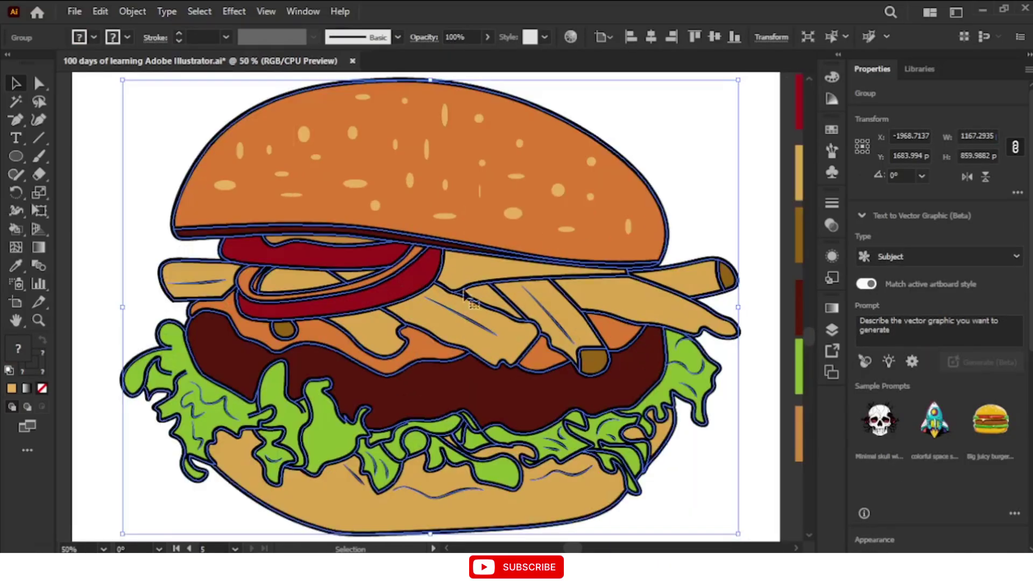
left_click(18, 232)
key("Right")
key("Right")
key("Right")
key("Right")
key("Right")
key("Right")
key("Right")
key("Right")
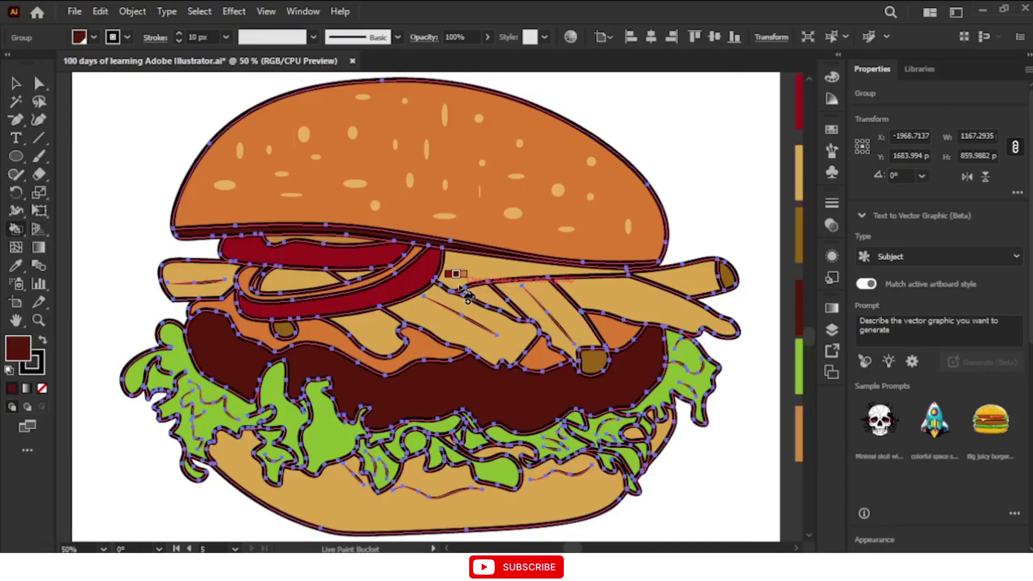
key("Right")
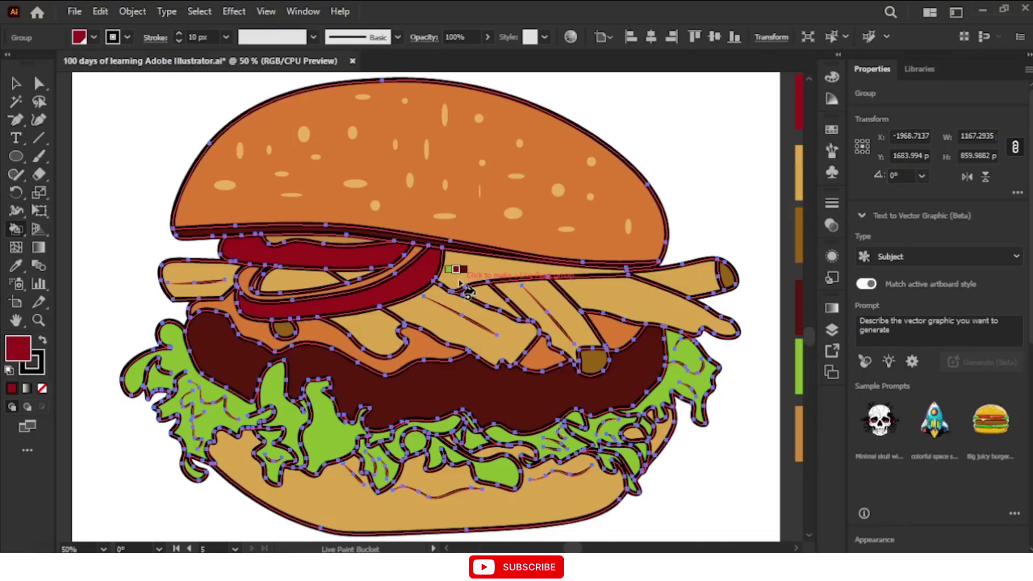
left_click(460, 286)
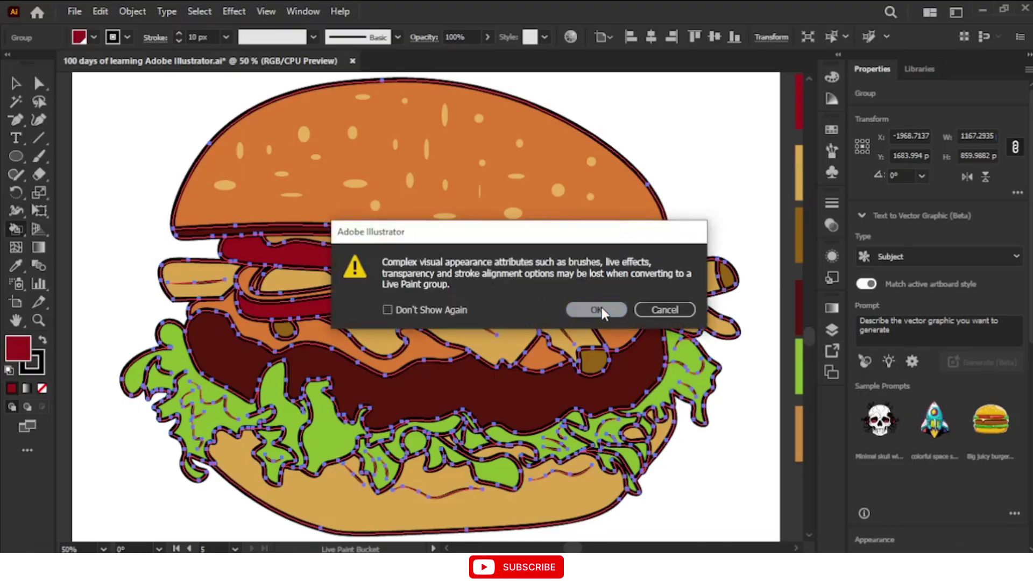
left_click(596, 310)
Step: Fill the gap between the top bun and the fries, right of the onion rings, with dark red and fit the artboard in view
left_click(483, 270)
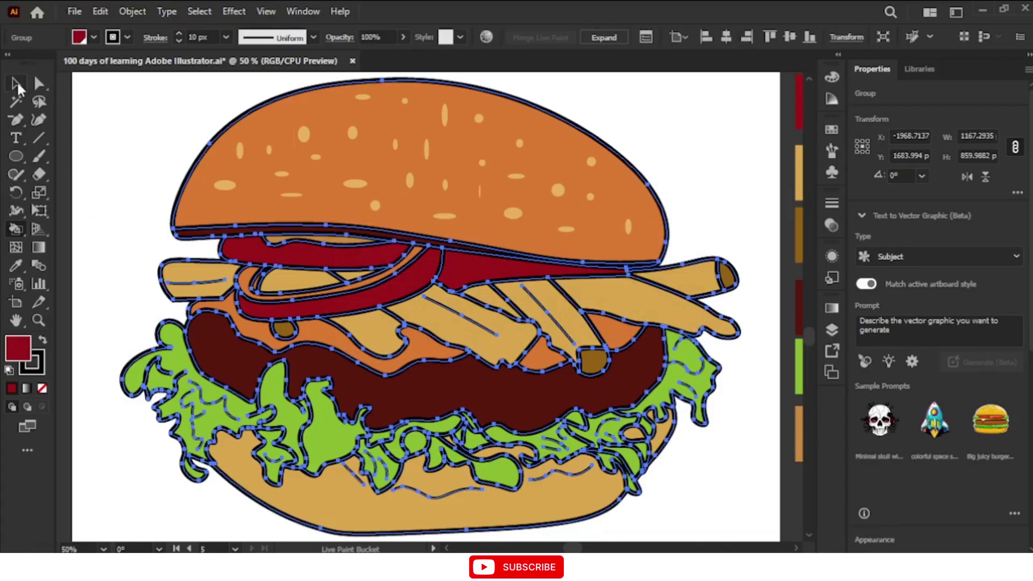
left_click(15, 84)
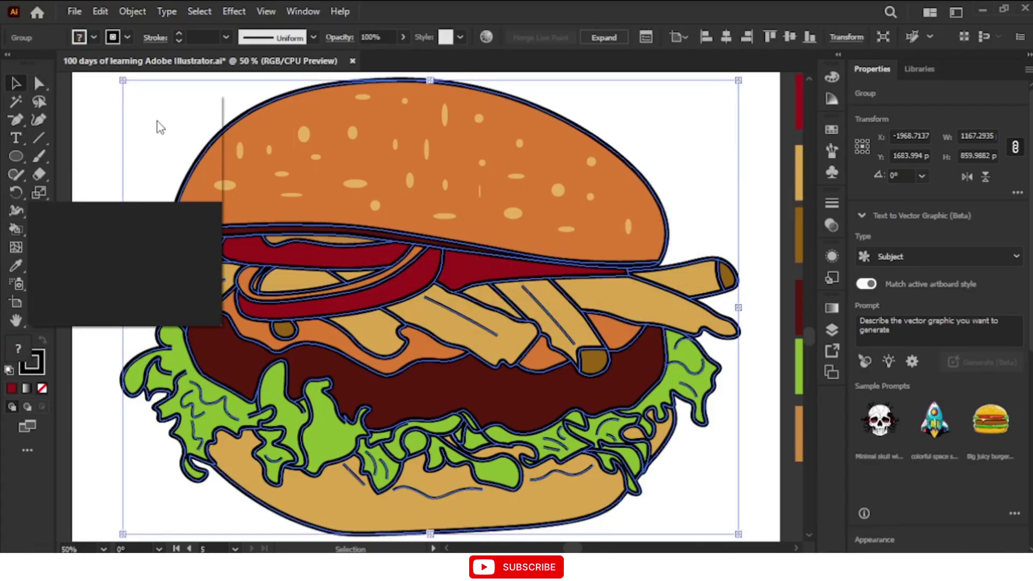
left_click(761, 155)
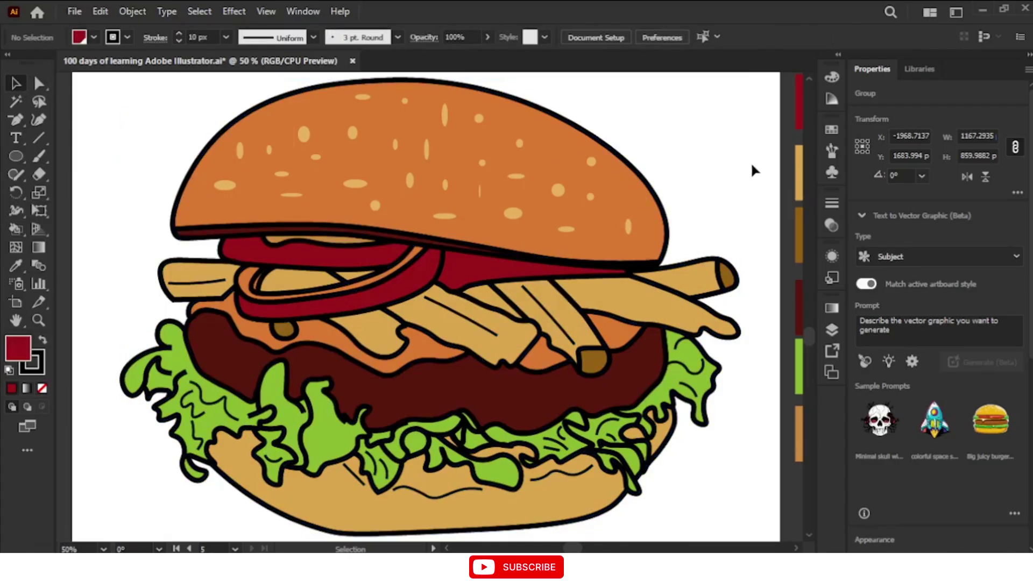
key("ctrl+0")
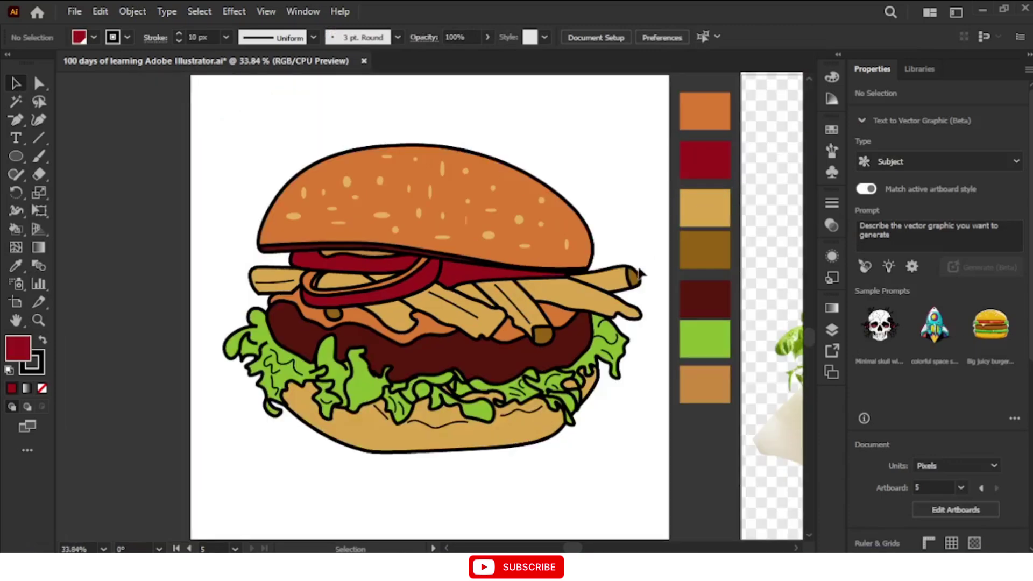